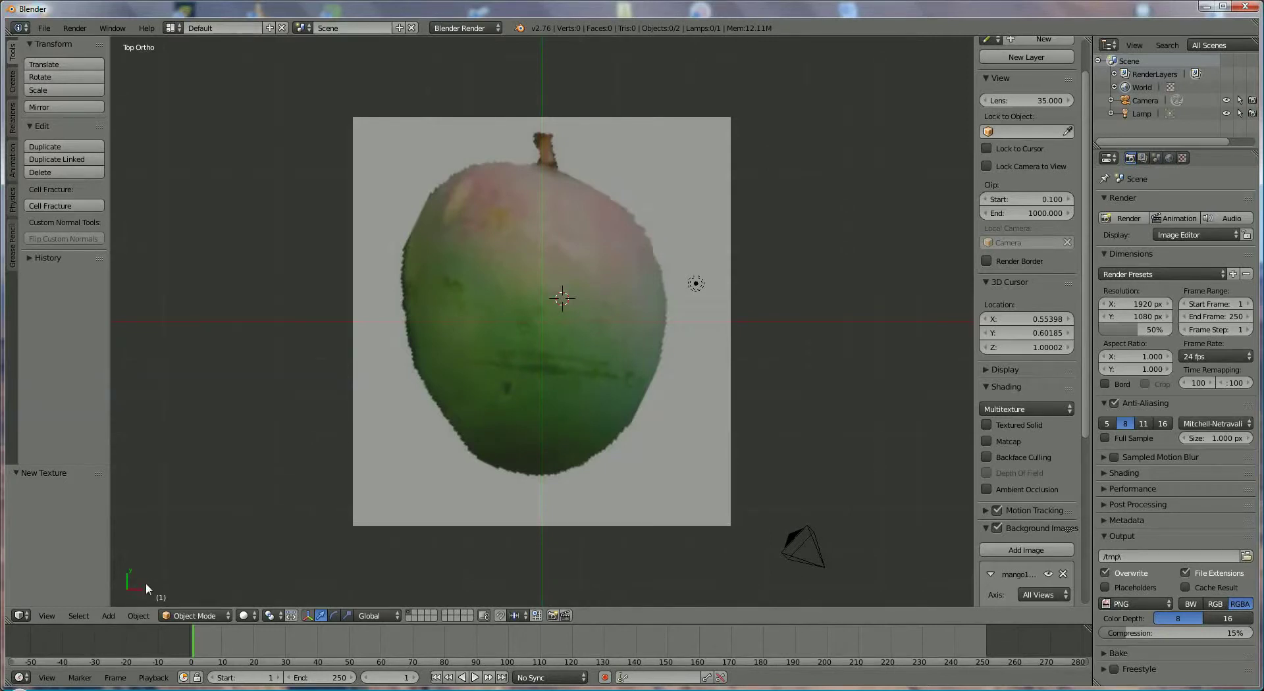
- Add a 32-vertex mesh circle at the 3D cursor and rotate it 90° about the X axis
{"action": "left_click", "coordinate": [112, 616]}
{"action": "mouse_move", "coordinate": [124, 599]}
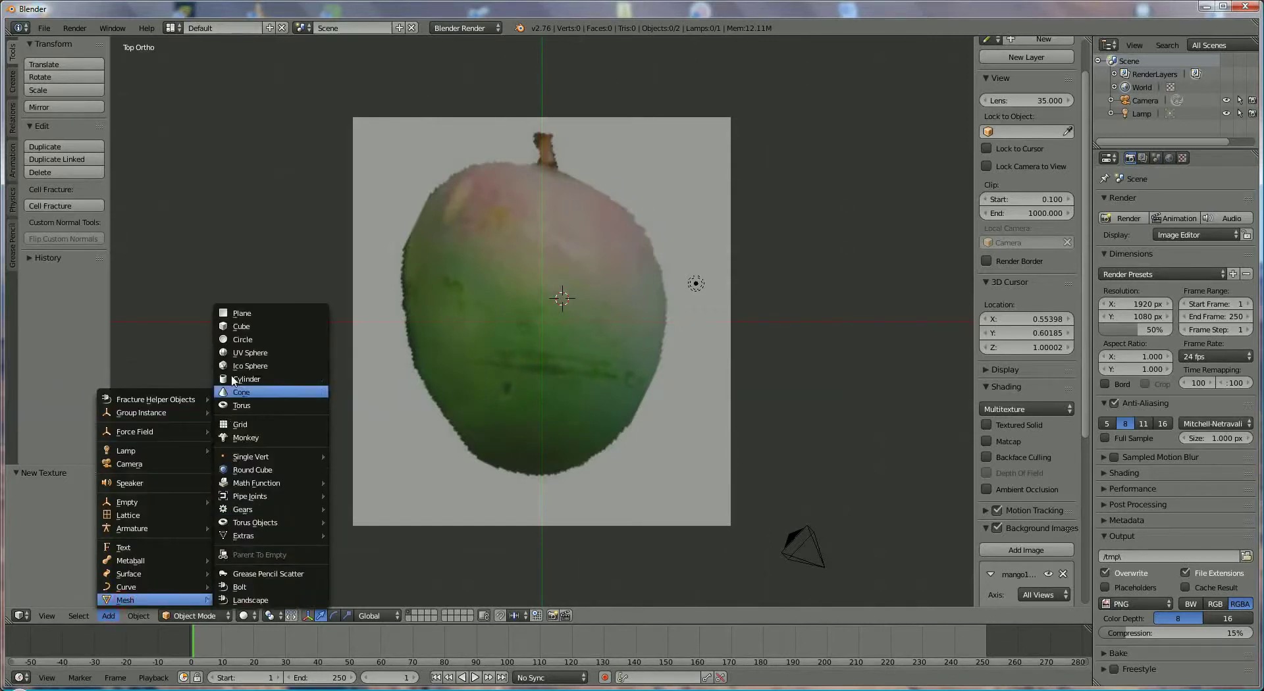
{"action": "left_click", "coordinate": [246, 340]}
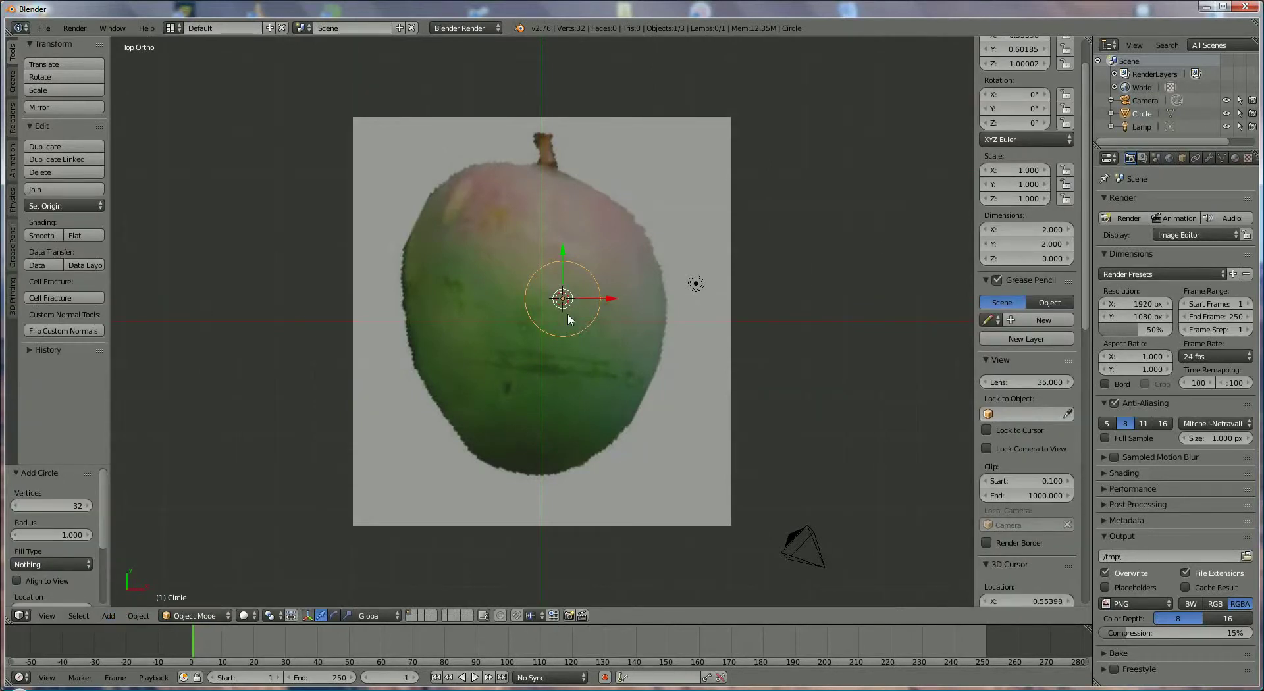
{"action": "type", "text": "rx"}
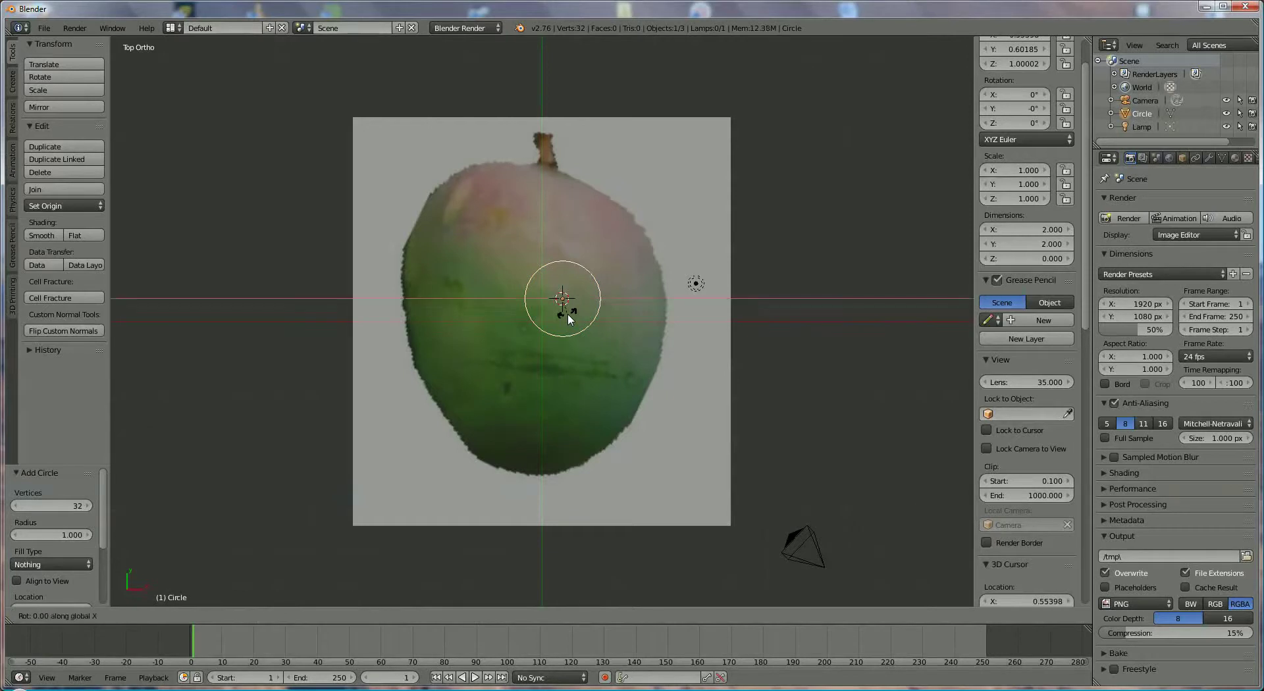
{"action": "type", "text": "90"}
{"action": "key", "text": "Return"}
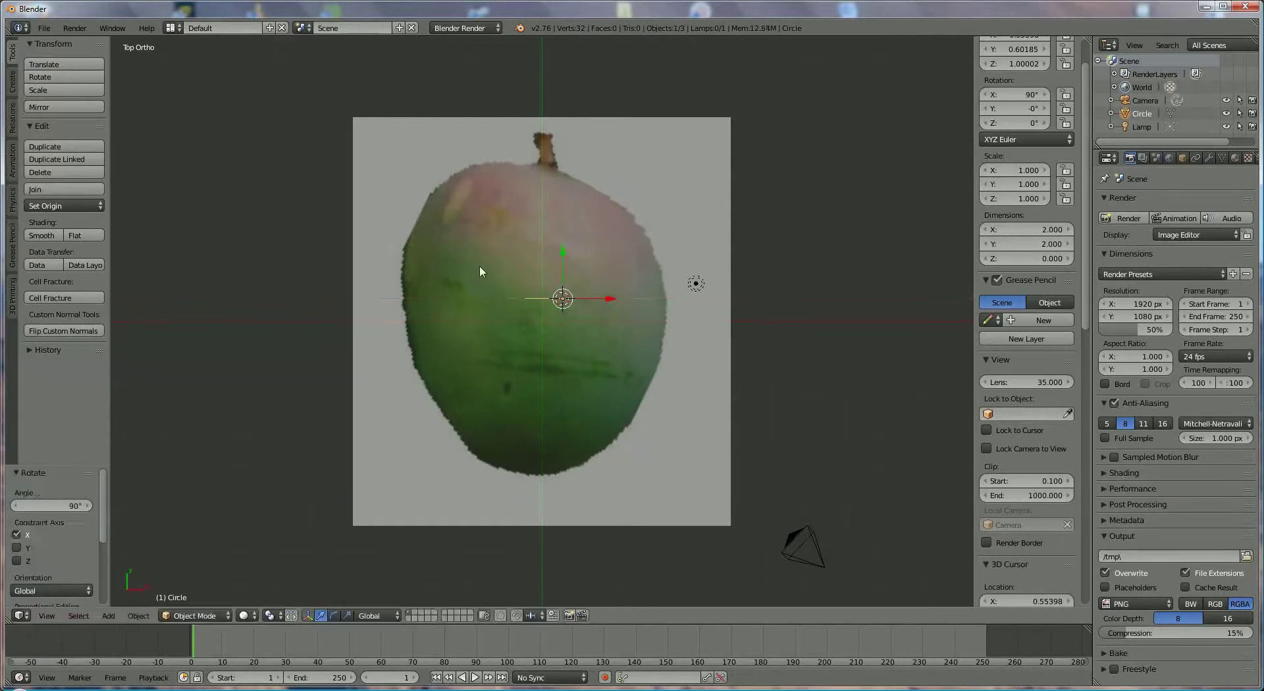
- Move the circle about -4.65 along Y and -0.8 along X to the bottom tip of the reference mango
{"action": "key", "text": "g"}
{"action": "key", "text": "y"}
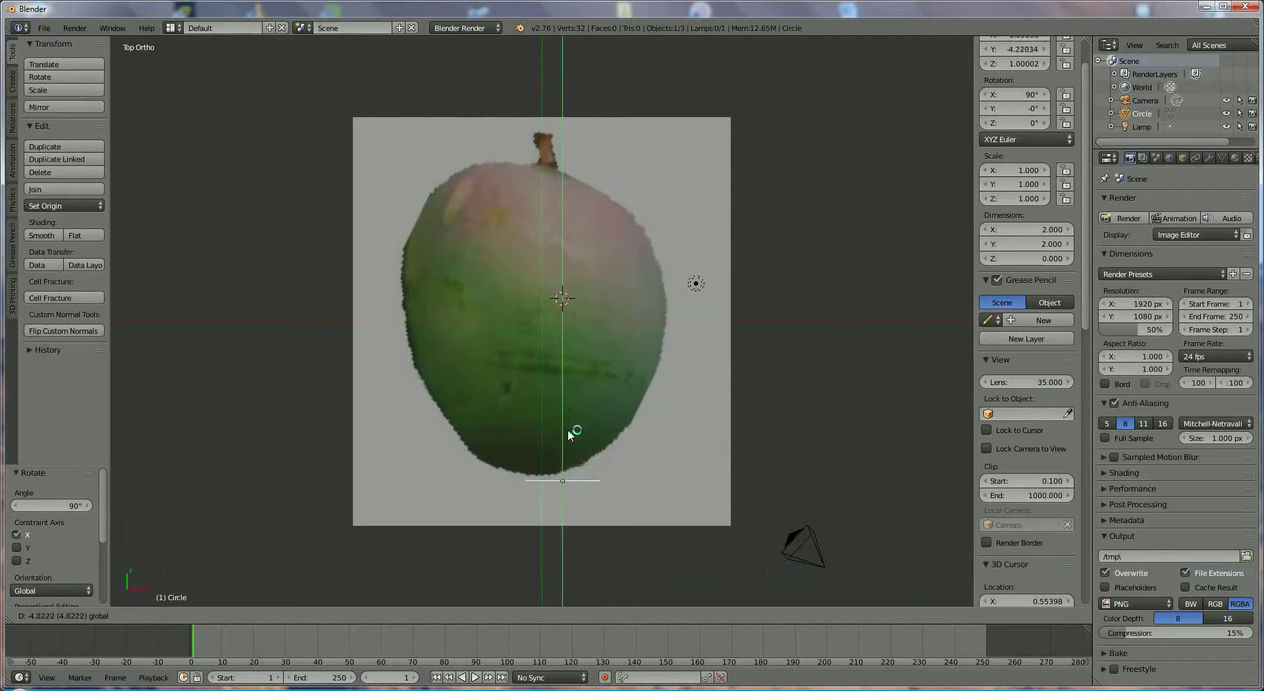
{"action": "left_click", "coordinate": [566, 421]}
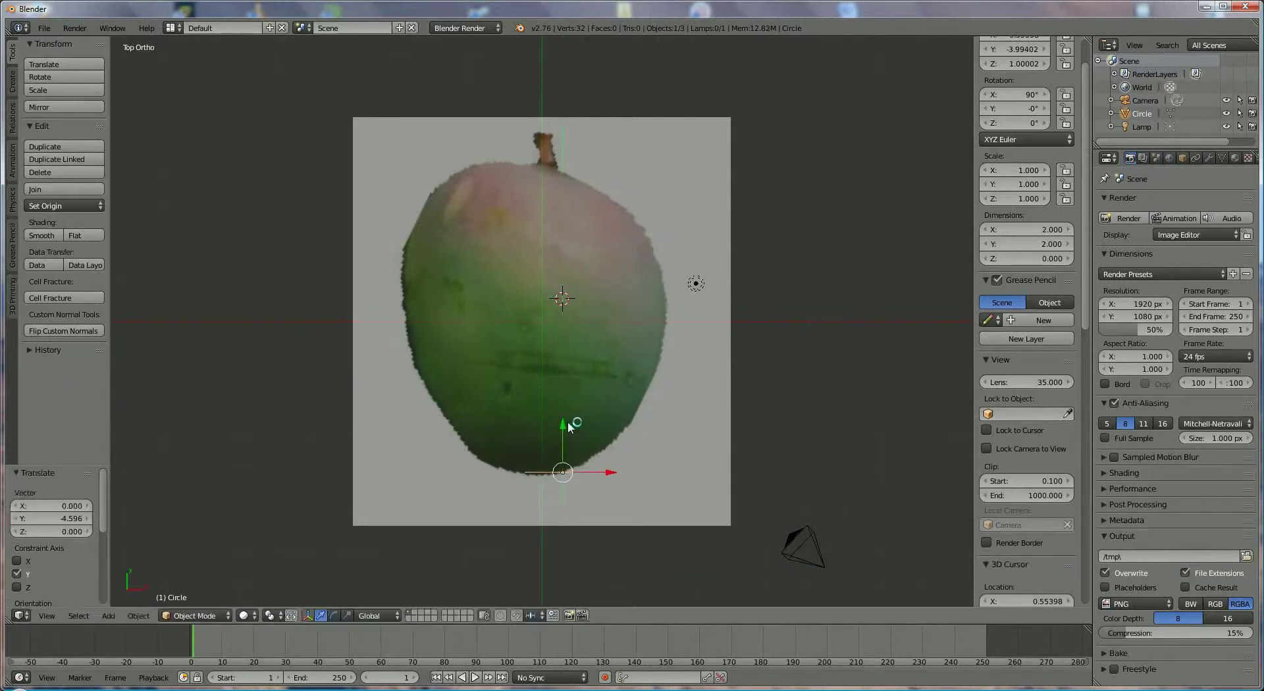
{"action": "key", "text": "g"}
{"action": "key", "text": "x"}
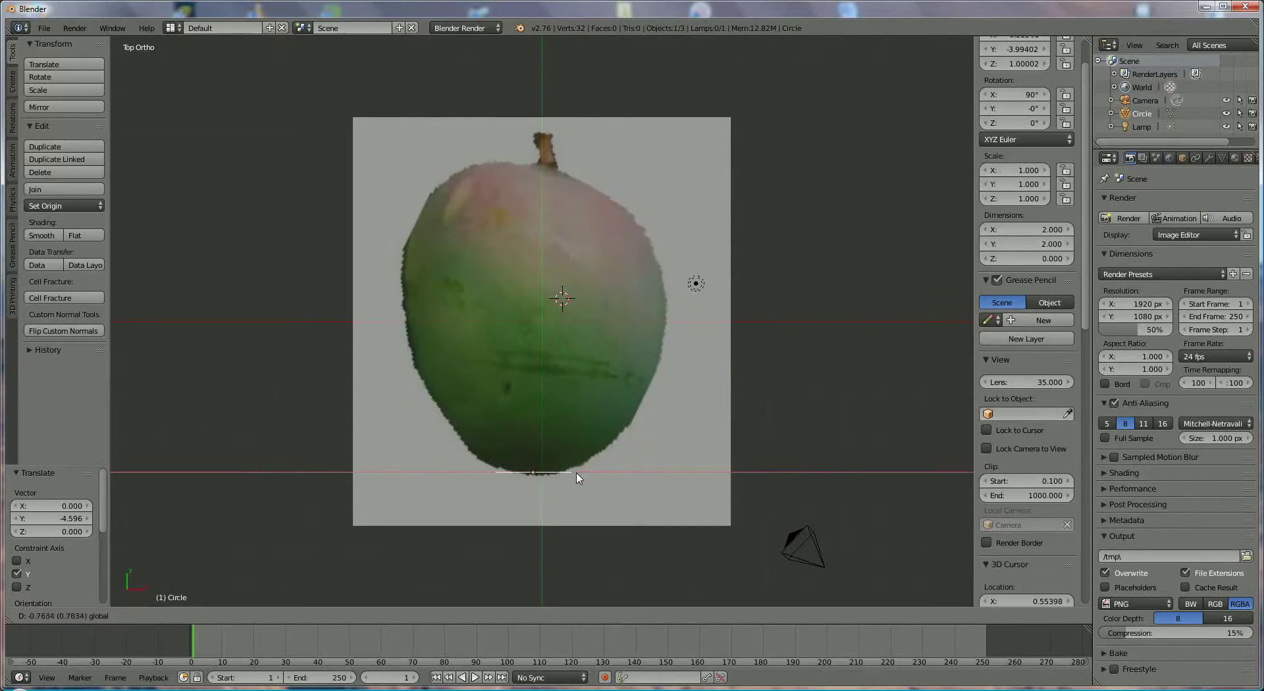
{"action": "left_click", "coordinate": [576, 473]}
{"action": "key", "text": "g"}
{"action": "key", "text": "y"}
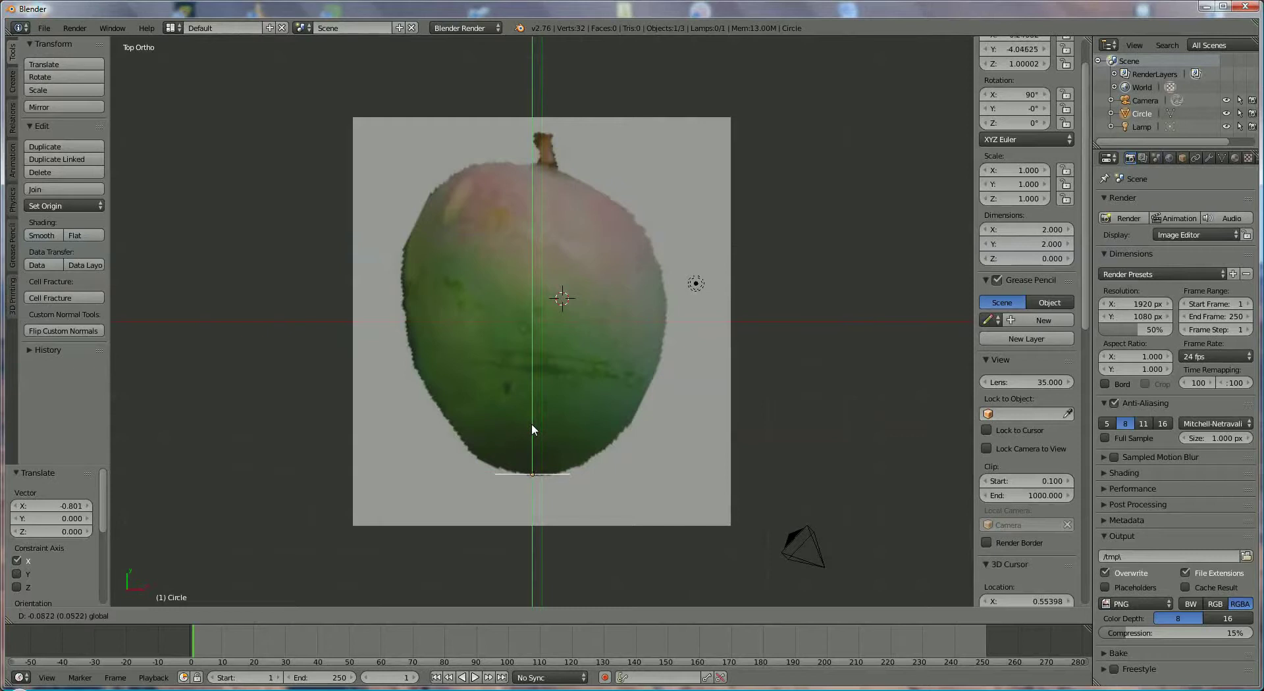
{"action": "left_click", "coordinate": [532, 426]}
- Enter Edit Mode and scale the whole circle by about 0.48 to match the mango's bottom tip
{"action": "left_click", "coordinate": [206, 615]}
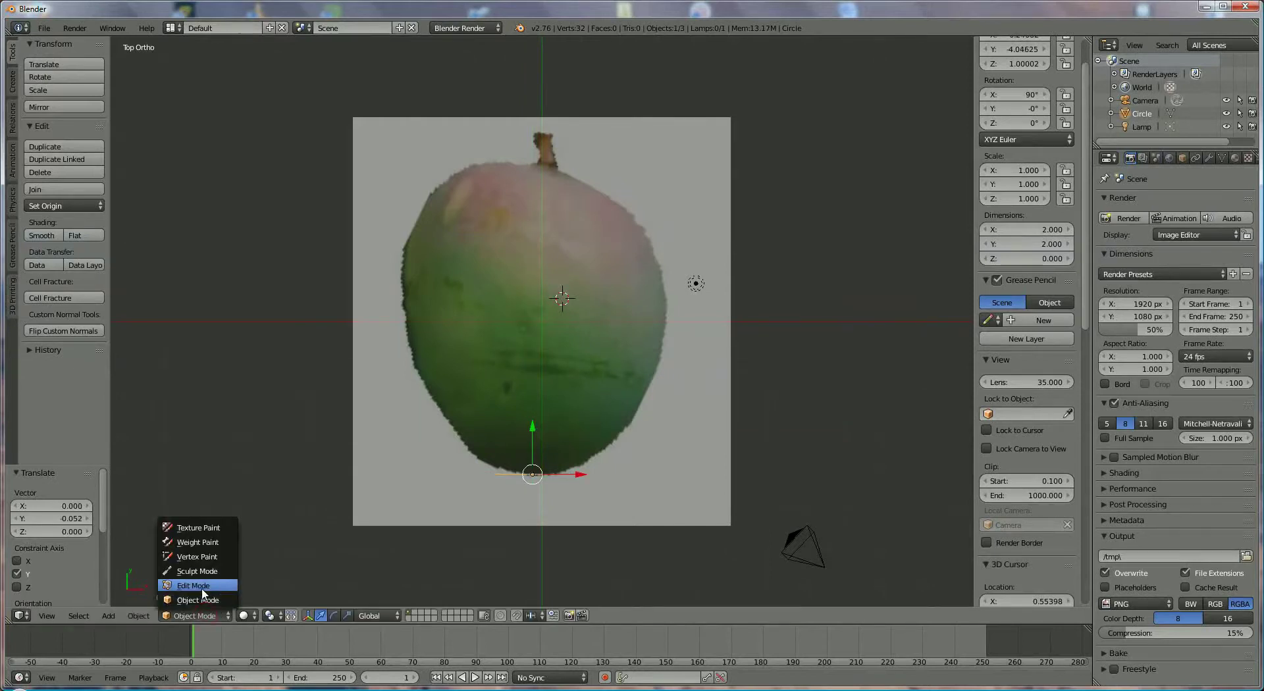
{"action": "left_click", "coordinate": [204, 586]}
{"action": "key", "text": "s"}
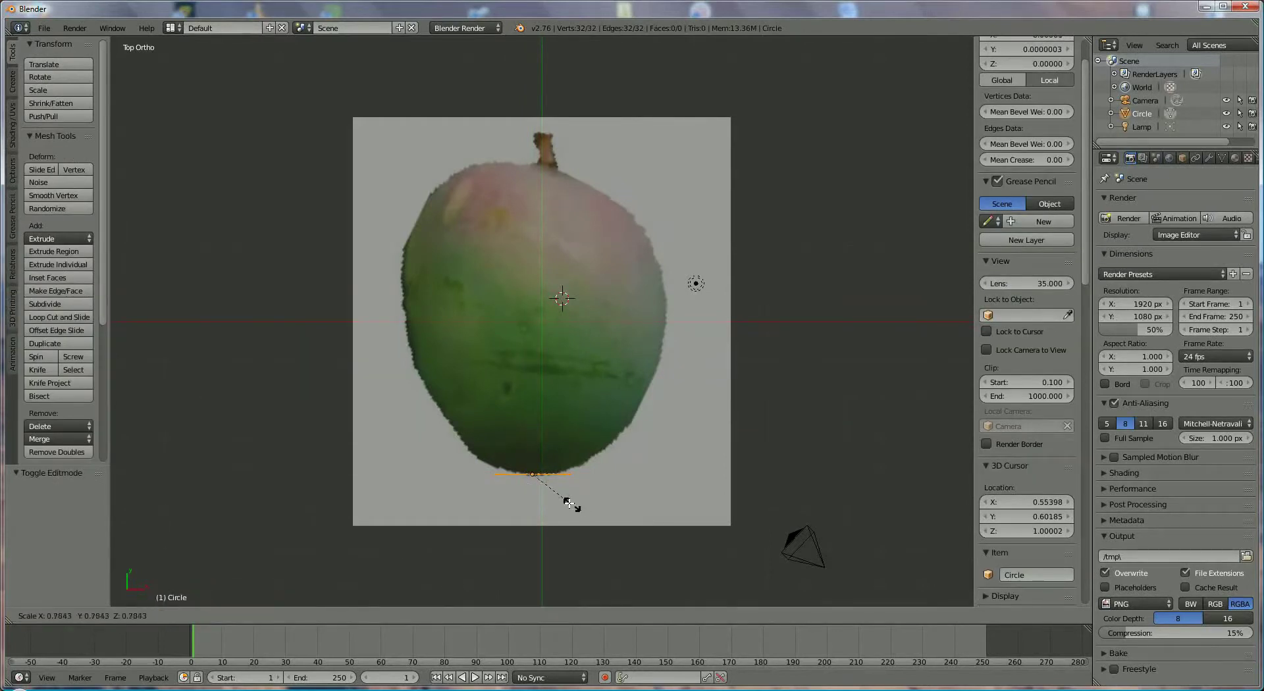
{"action": "left_click", "coordinate": [552, 499]}
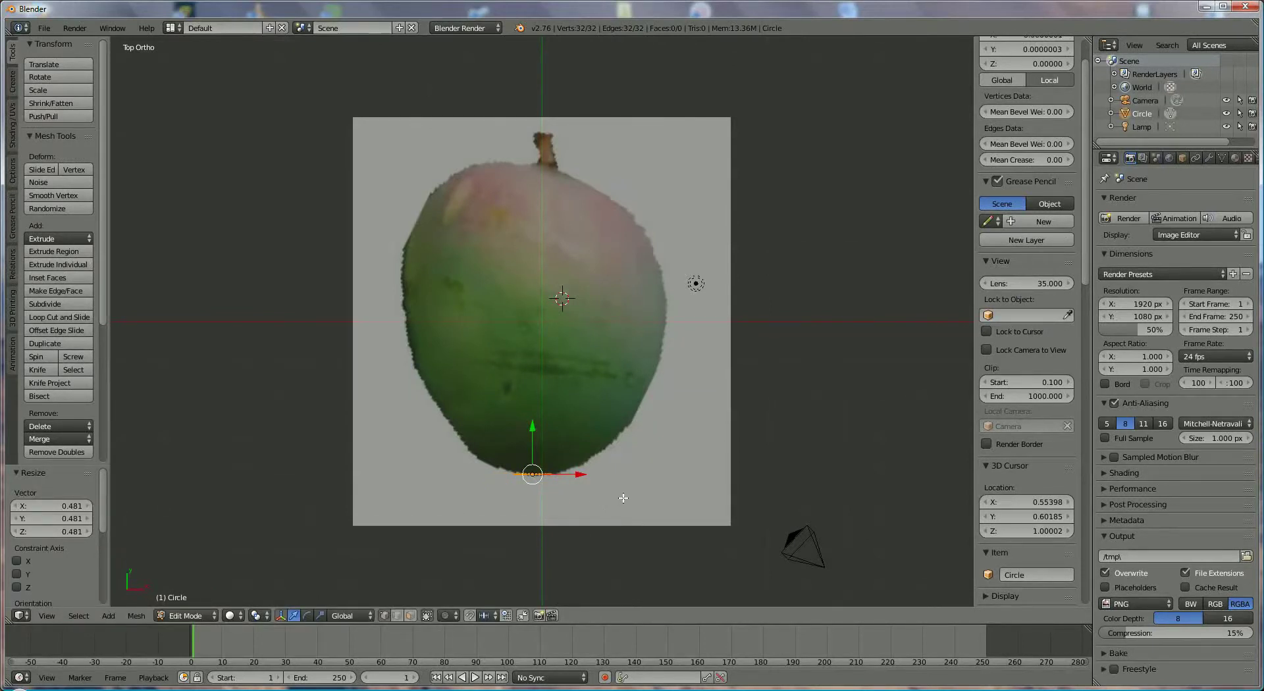
- Extrude the circle about 0.157 along Y and scale the new ring by about 1.98 to the mango outline
{"action": "key", "text": "e"}
{"action": "key", "text": "y"}
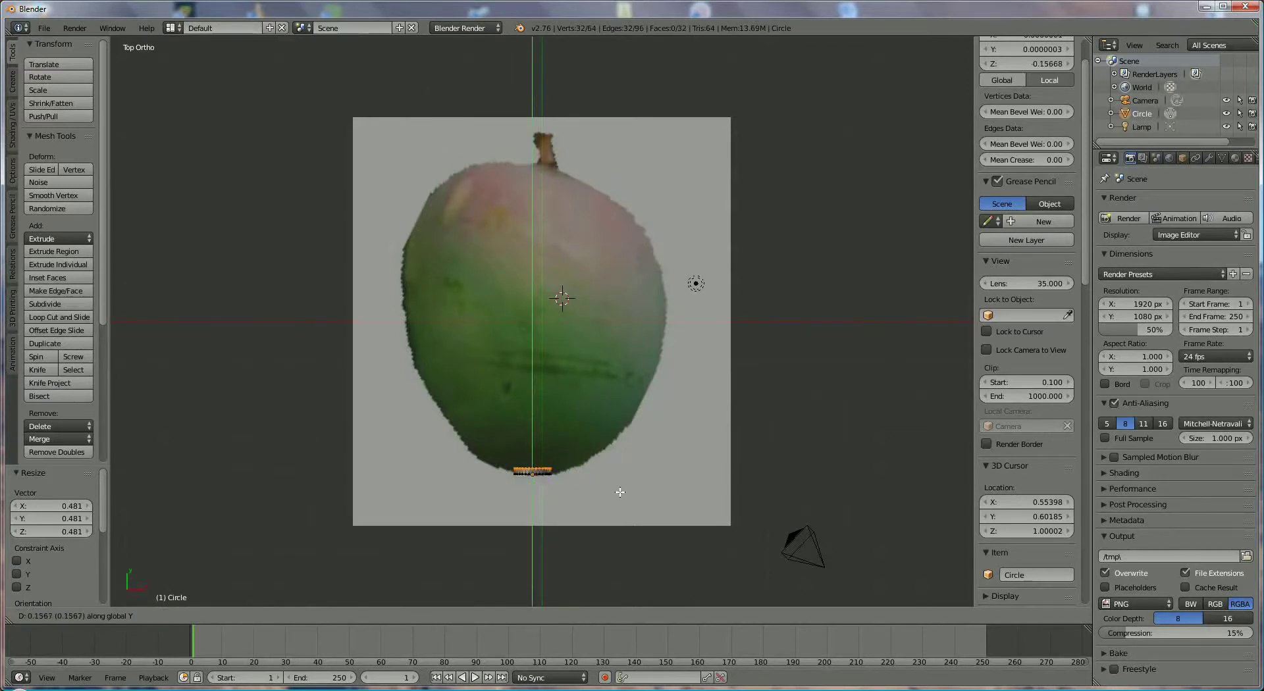
{"action": "left_click", "coordinate": [620, 491]}
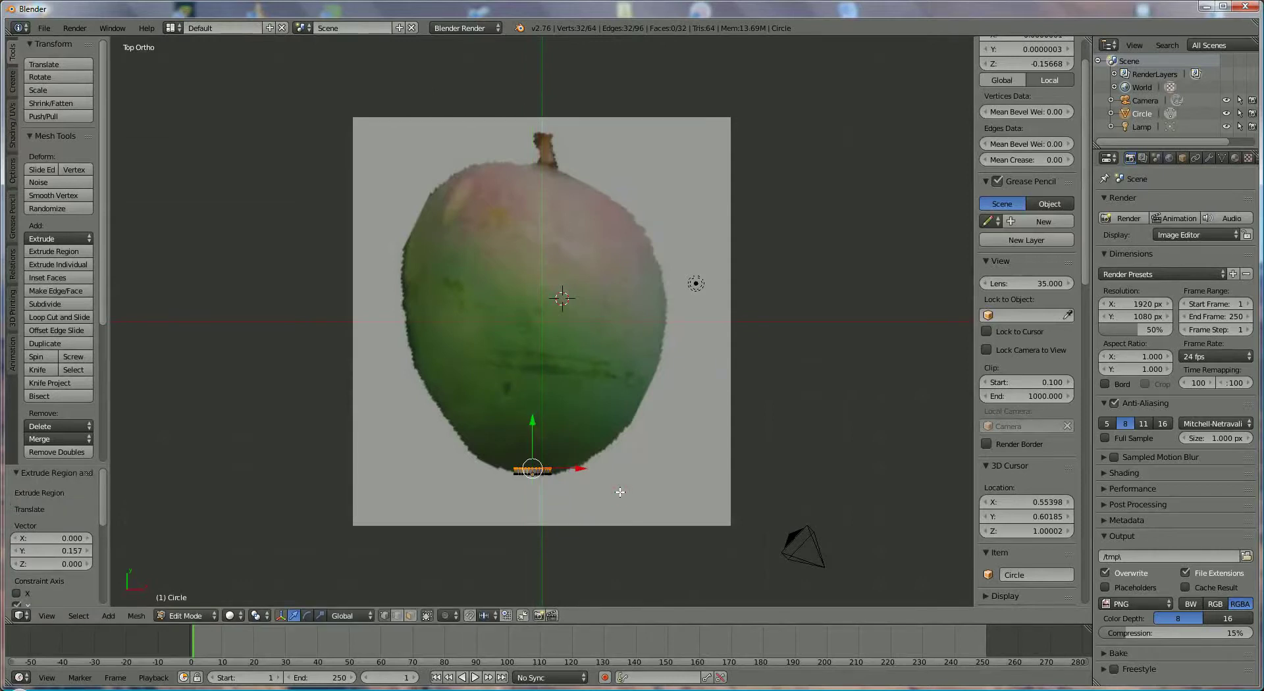
{"action": "key", "text": "s"}
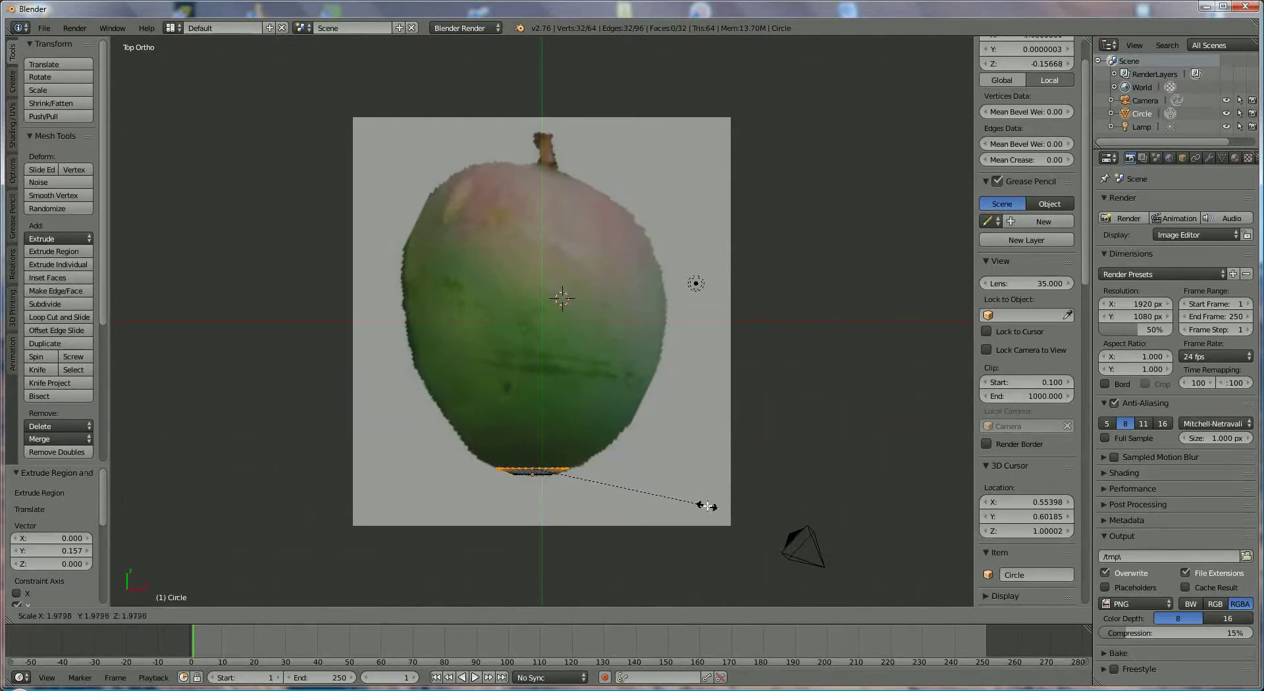
{"action": "left_click", "coordinate": [707, 506]}
- Extrude the upper ring about 0.191 along Y and scale it by about 1.54 to the mango outline
{"action": "key", "text": "e"}
{"action": "key", "text": "y"}
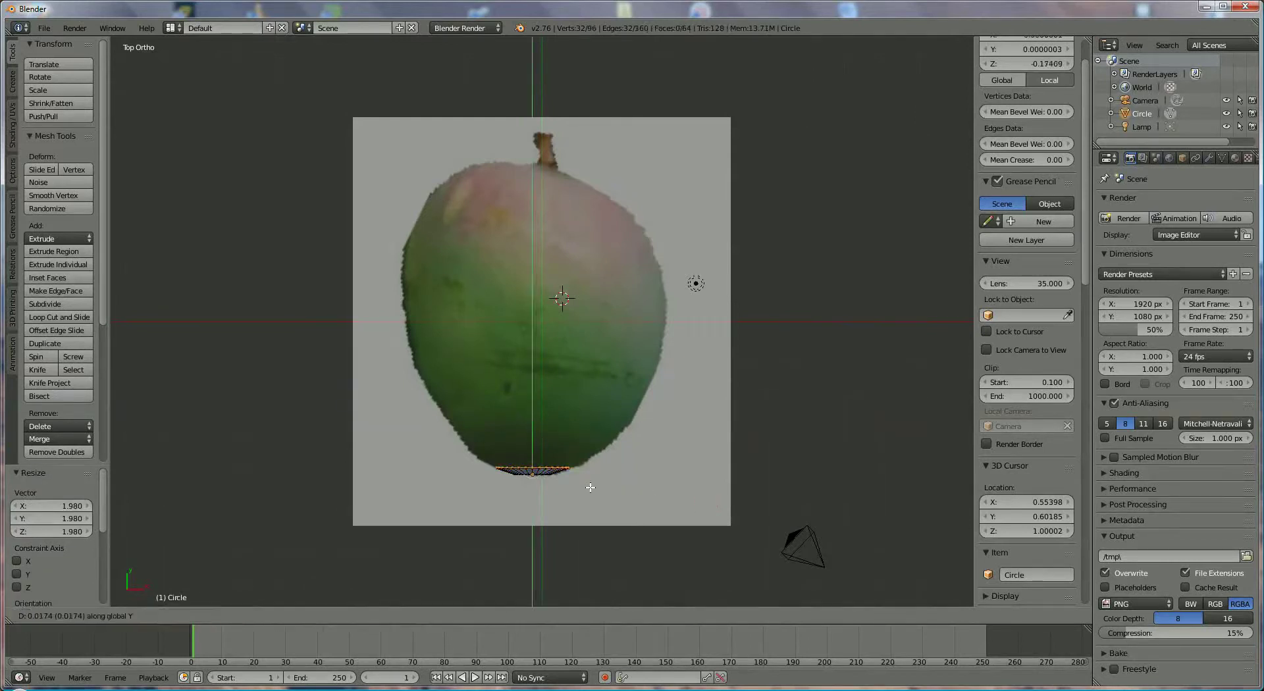
{"action": "left_click", "coordinate": [594, 481]}
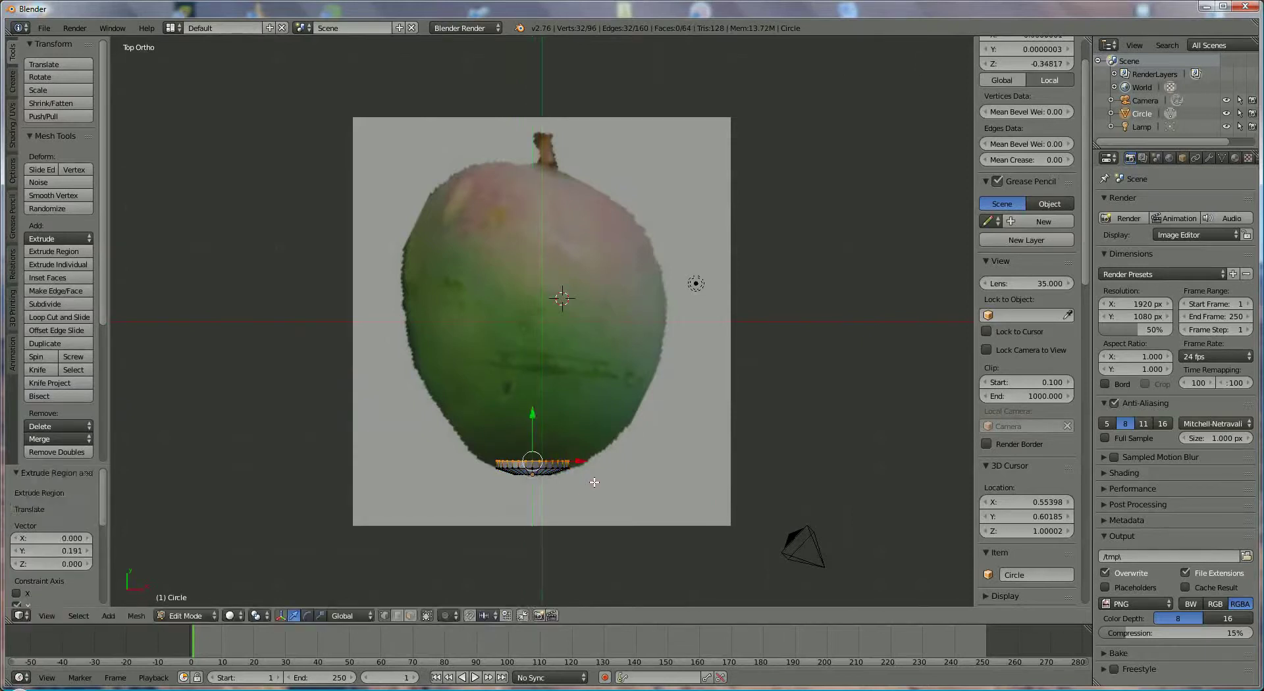
{"action": "key", "text": "s"}
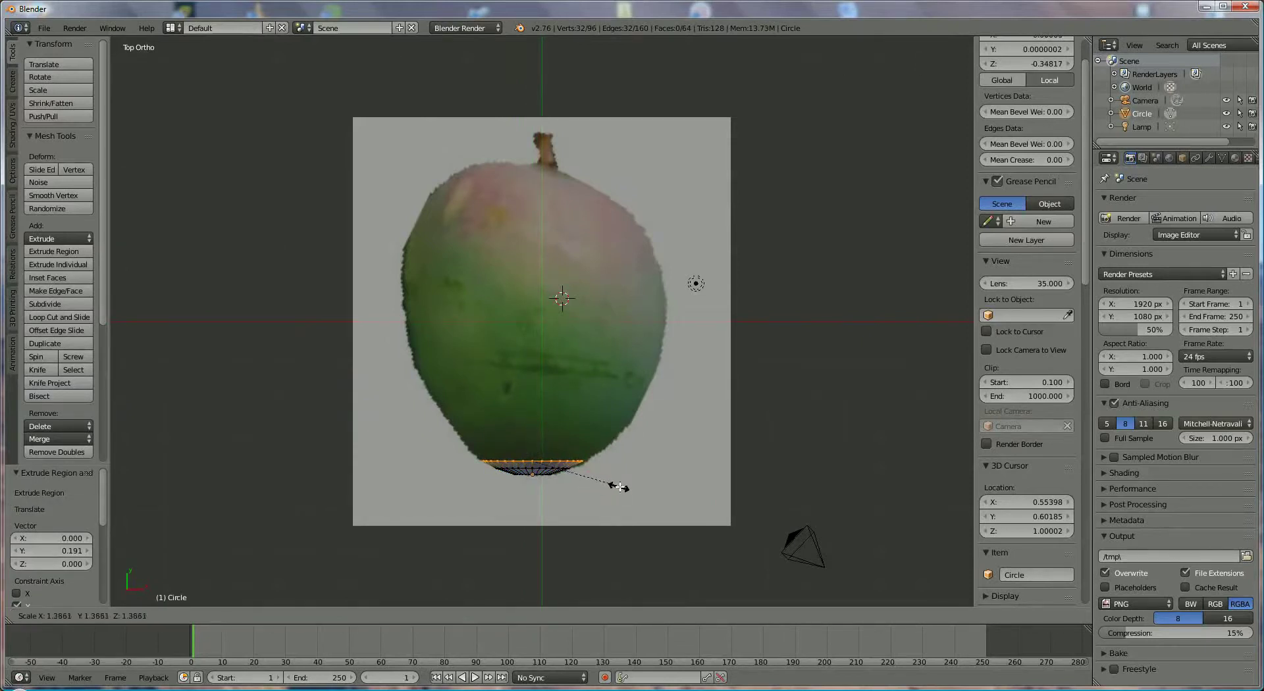
{"action": "left_click", "coordinate": [625, 487]}
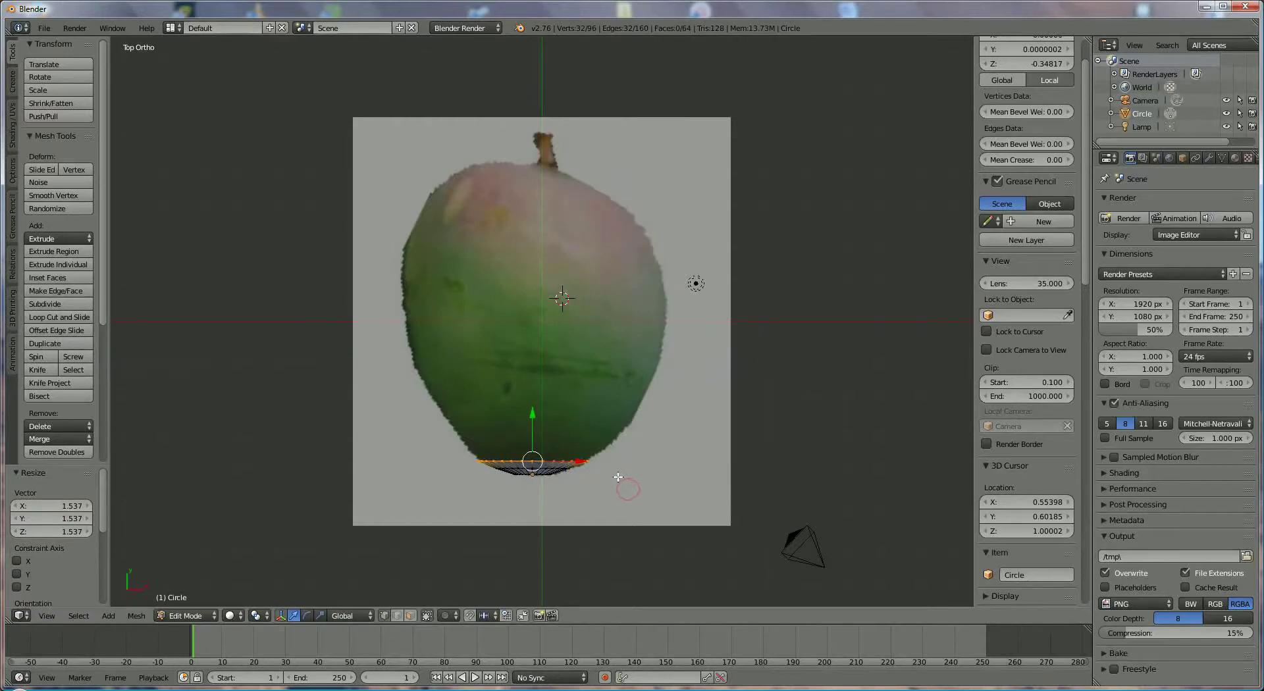
- Extrude two more rings about 0.279 and 0.366 along Y, scaling them by about 1.25 and 1.24 to follow the outline
{"action": "key", "text": "e"}
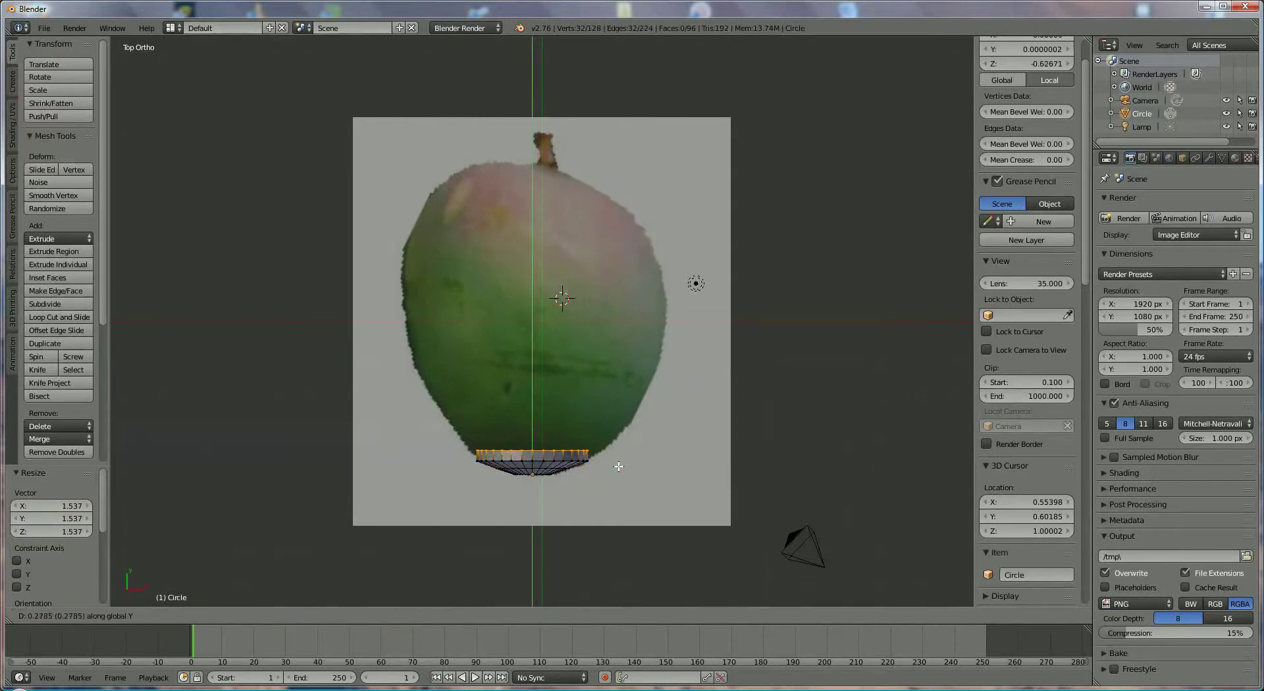
{"action": "left_click", "coordinate": [619, 467]}
{"action": "key", "text": "s"}
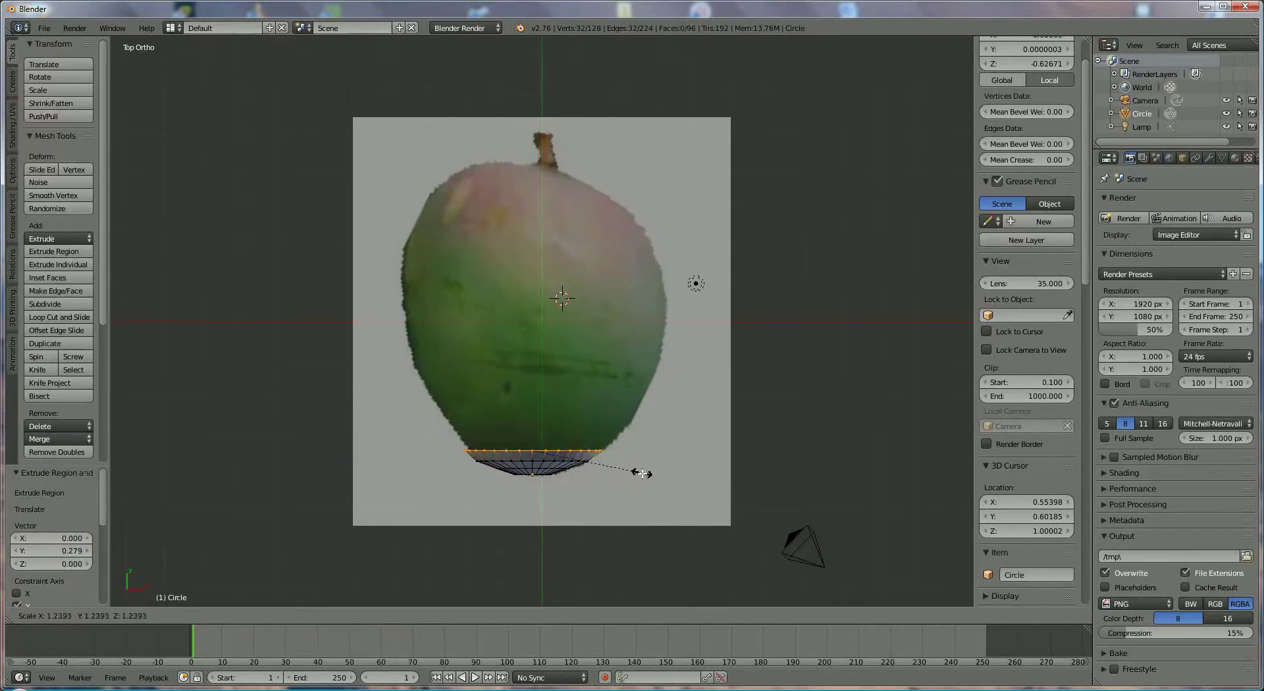
{"action": "left_click", "coordinate": [643, 474]}
{"action": "key", "text": "e"}
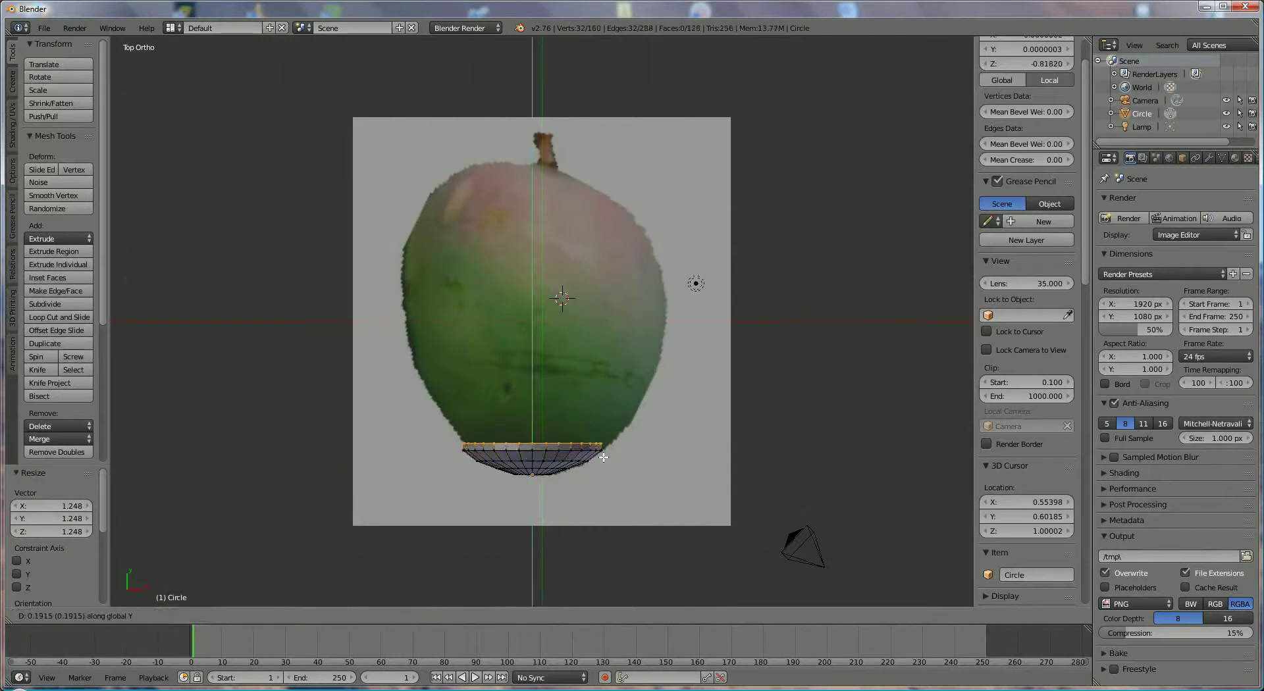
{"action": "left_click", "coordinate": [605, 453]}
{"action": "key", "text": "s"}
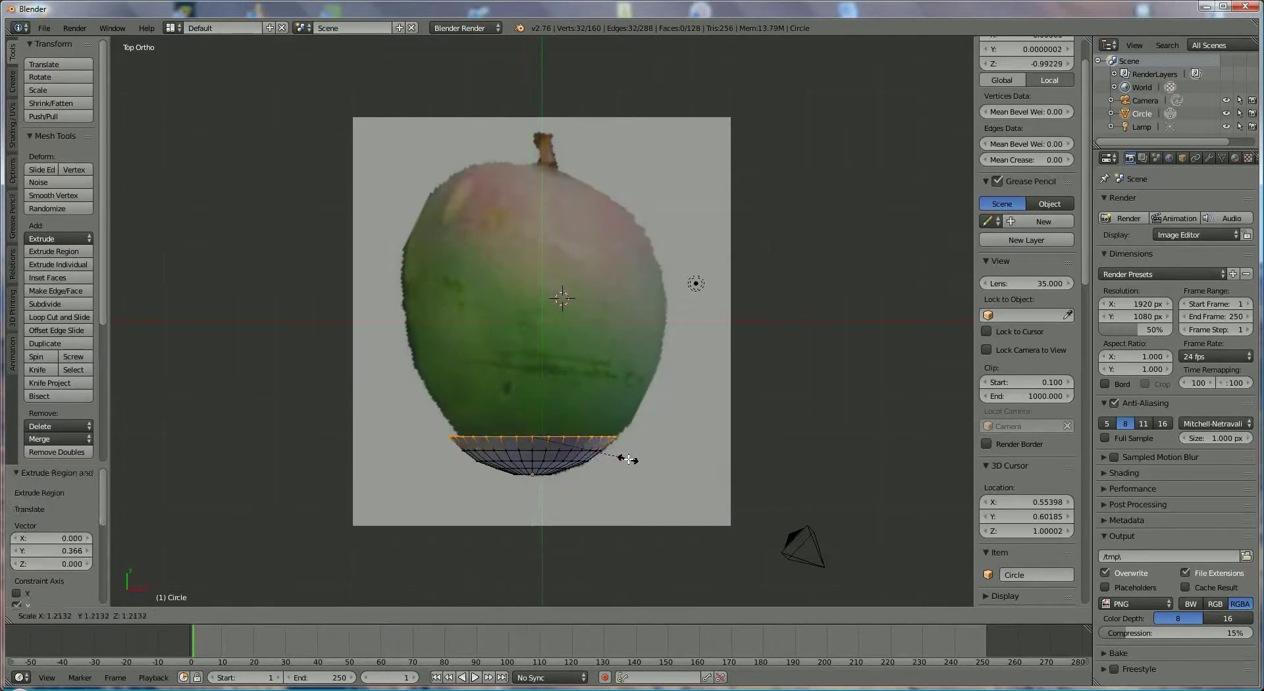
{"action": "left_click", "coordinate": [630, 460]}
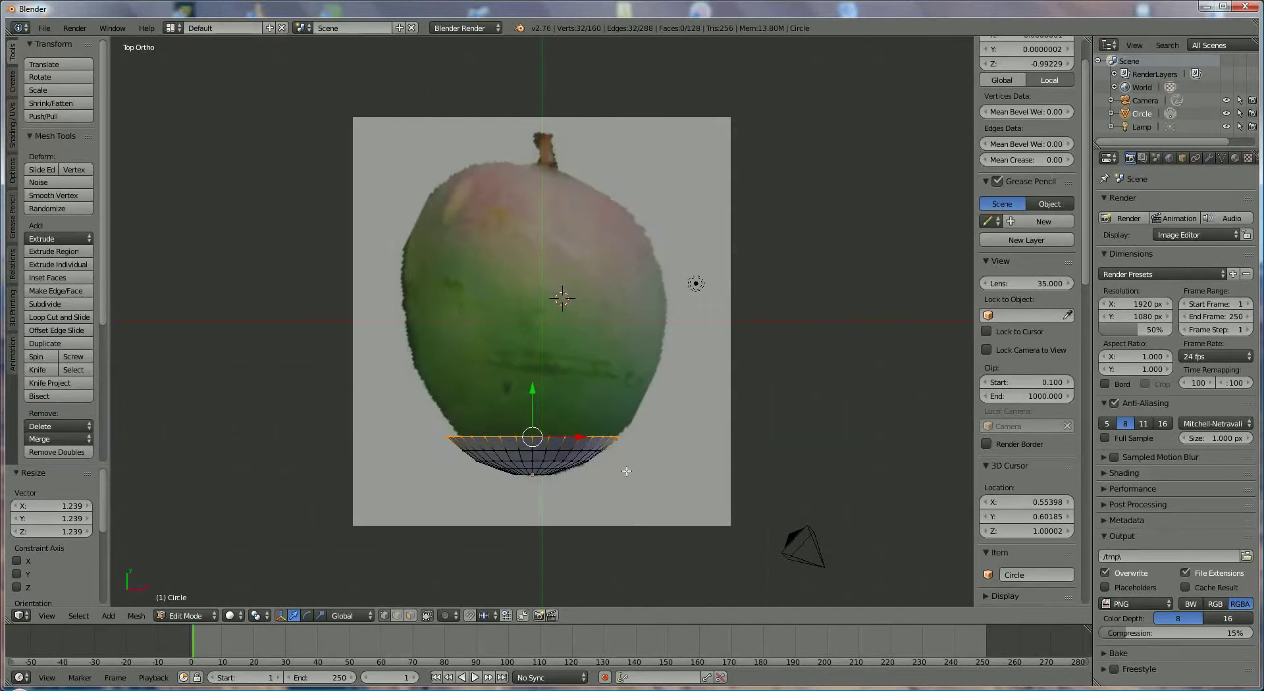
- Extrude two further rings about 0.435 and 0.592 along Y, scaling them by about 1.16 and 1.11 to the widening outline
{"action": "key", "text": "e"}
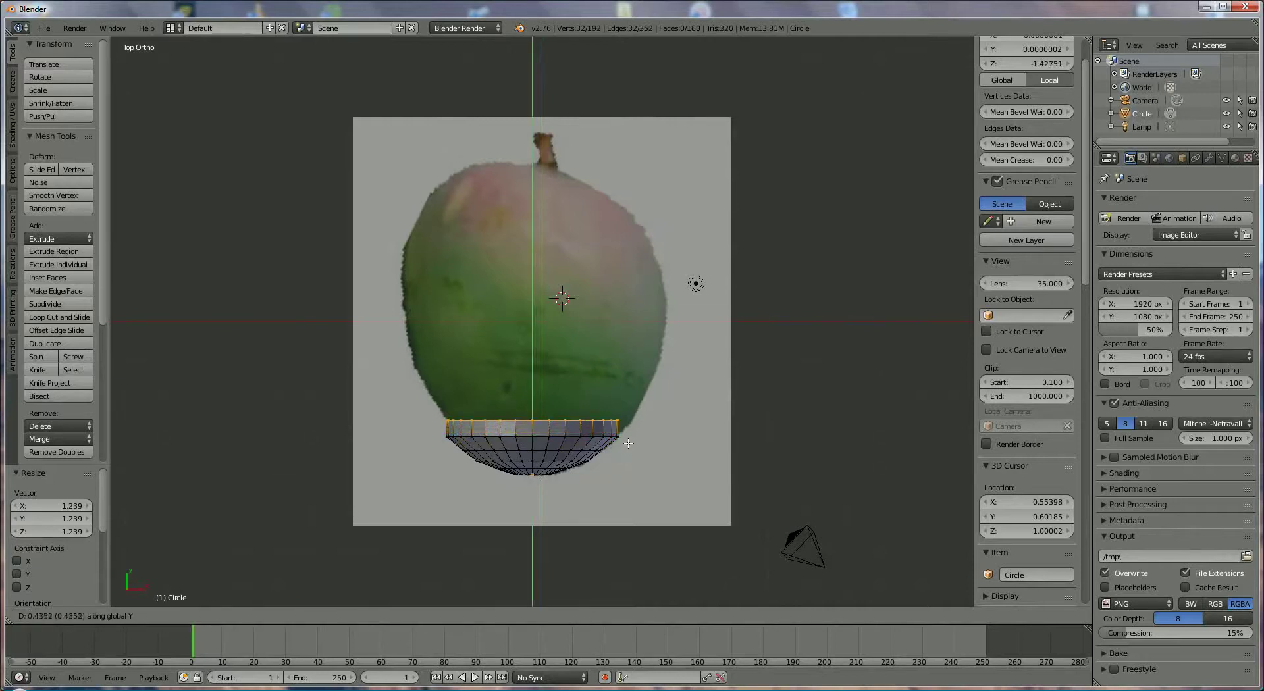
{"action": "left_click", "coordinate": [625, 441]}
{"action": "key", "text": "s"}
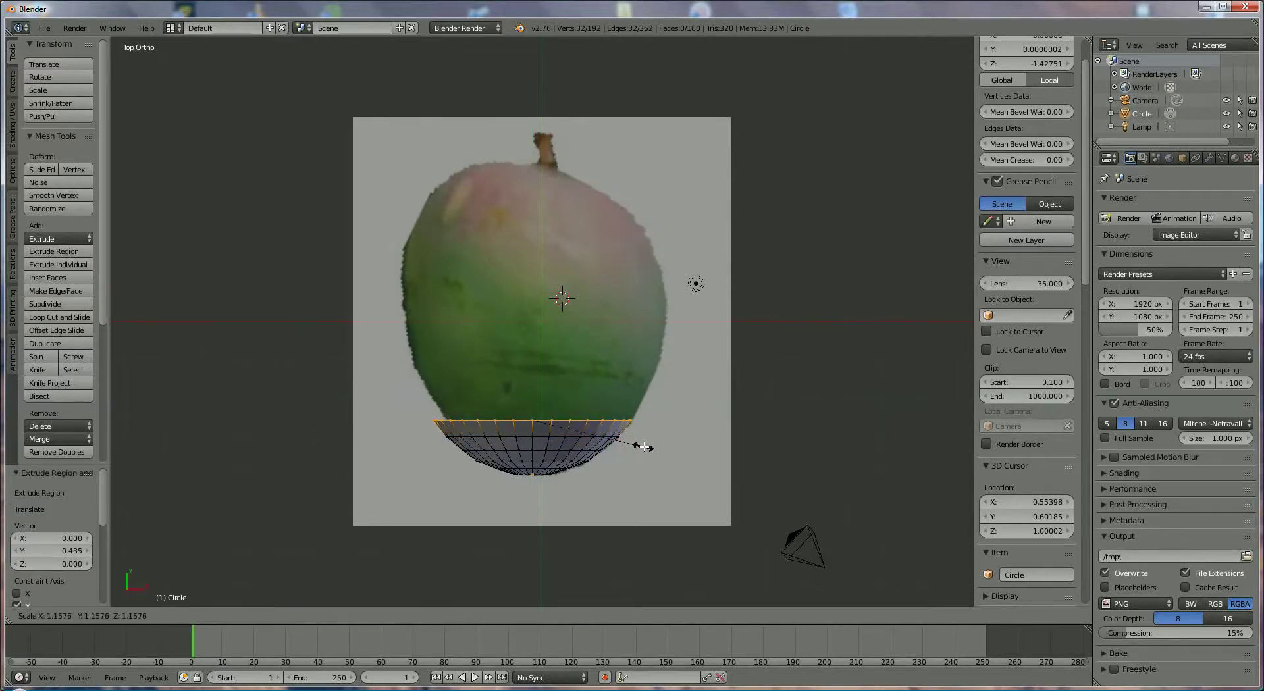
{"action": "left_click", "coordinate": [644, 447]}
{"action": "key", "text": "e"}
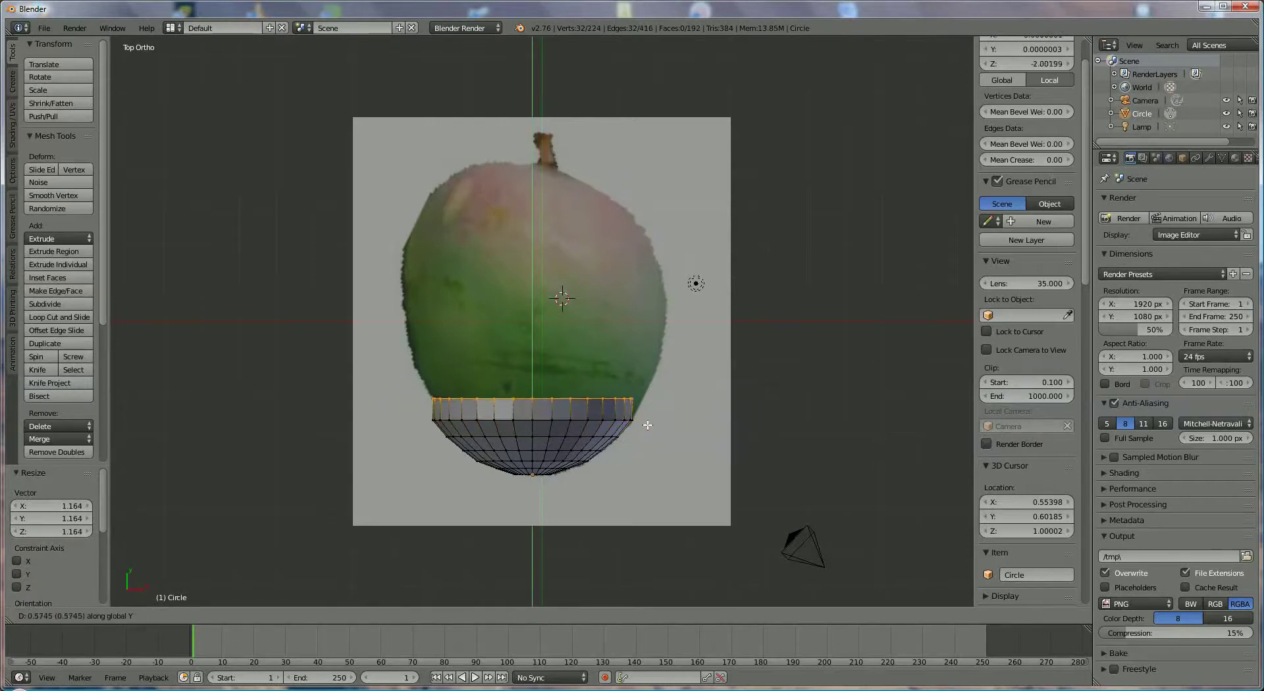
{"action": "left_click", "coordinate": [647, 424]}
{"action": "key", "text": "s"}
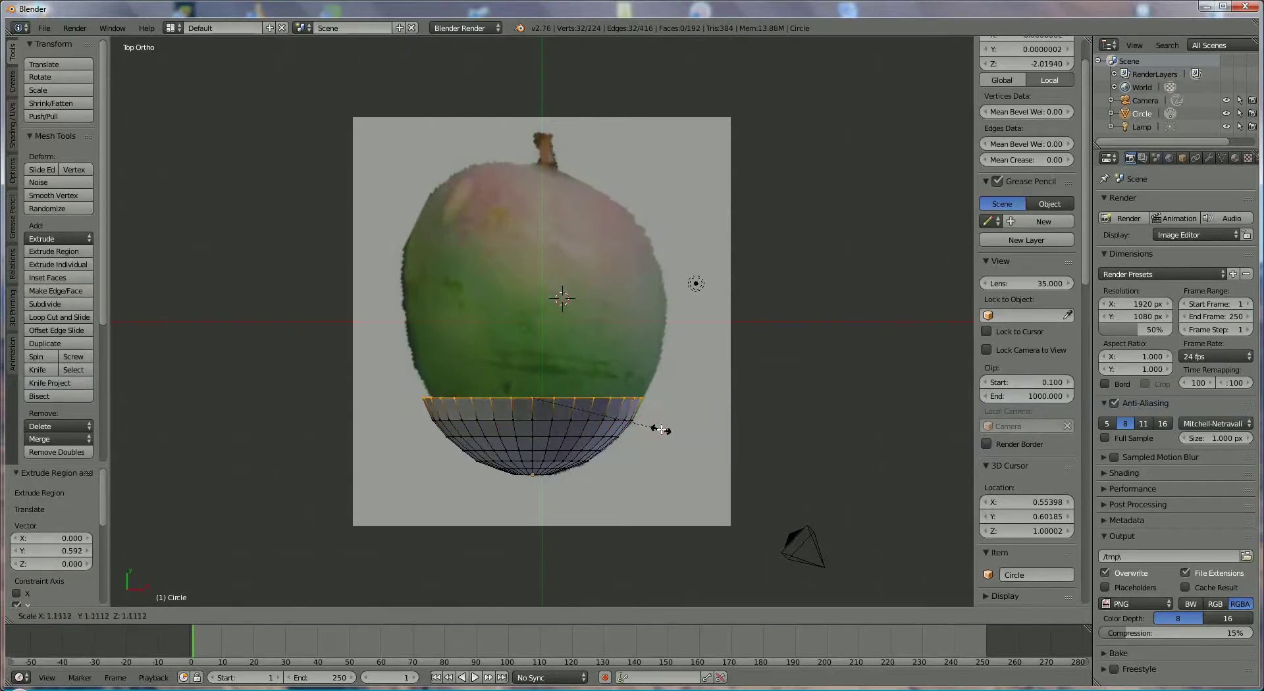
{"action": "left_click", "coordinate": [662, 430]}
- Extend the mango body with two rings extruded about 0.609 and 0.54 along Y, scaled by about 1.1 and 1.06
{"action": "key", "text": "e"}
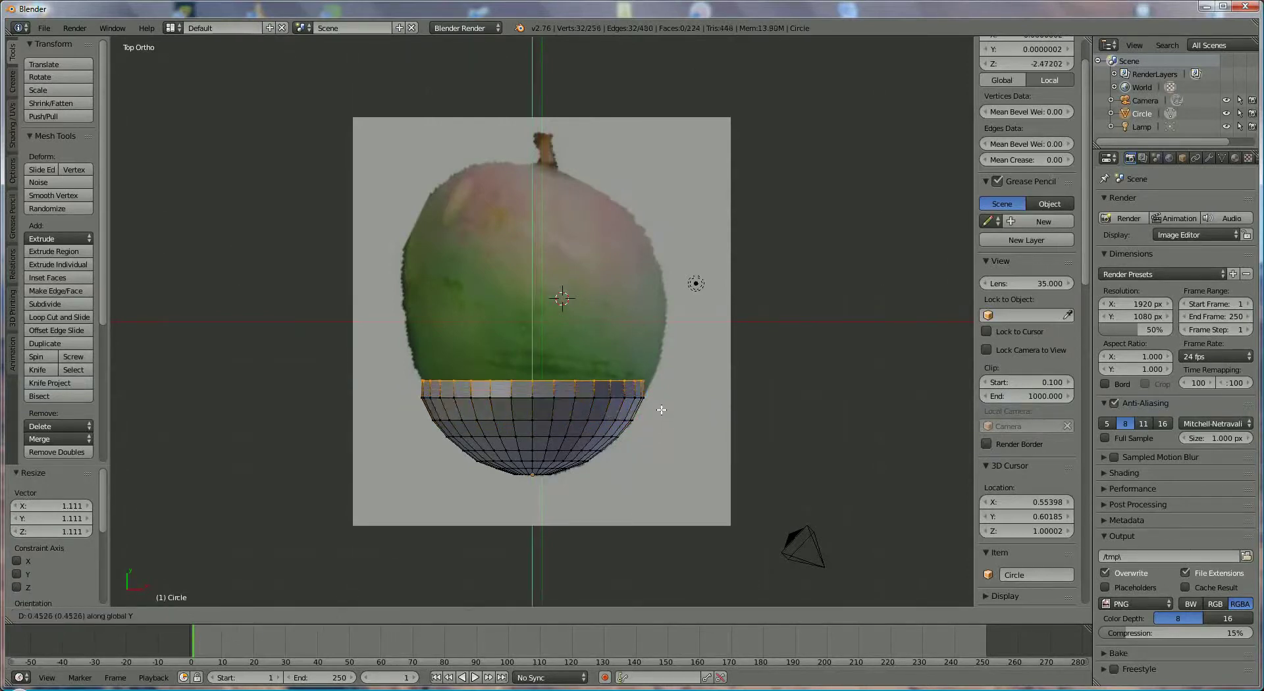
{"action": "left_click", "coordinate": [660, 409]}
{"action": "key", "text": "s"}
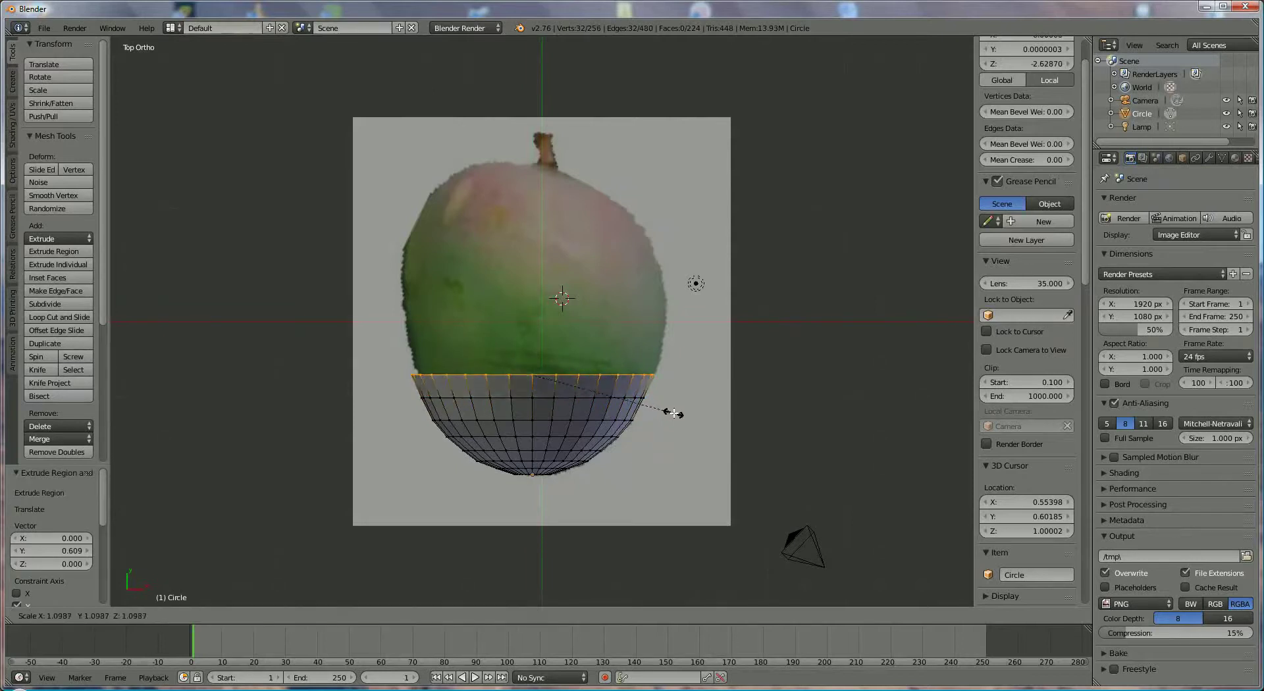
{"action": "left_click", "coordinate": [672, 414]}
{"action": "key", "text": "e"}
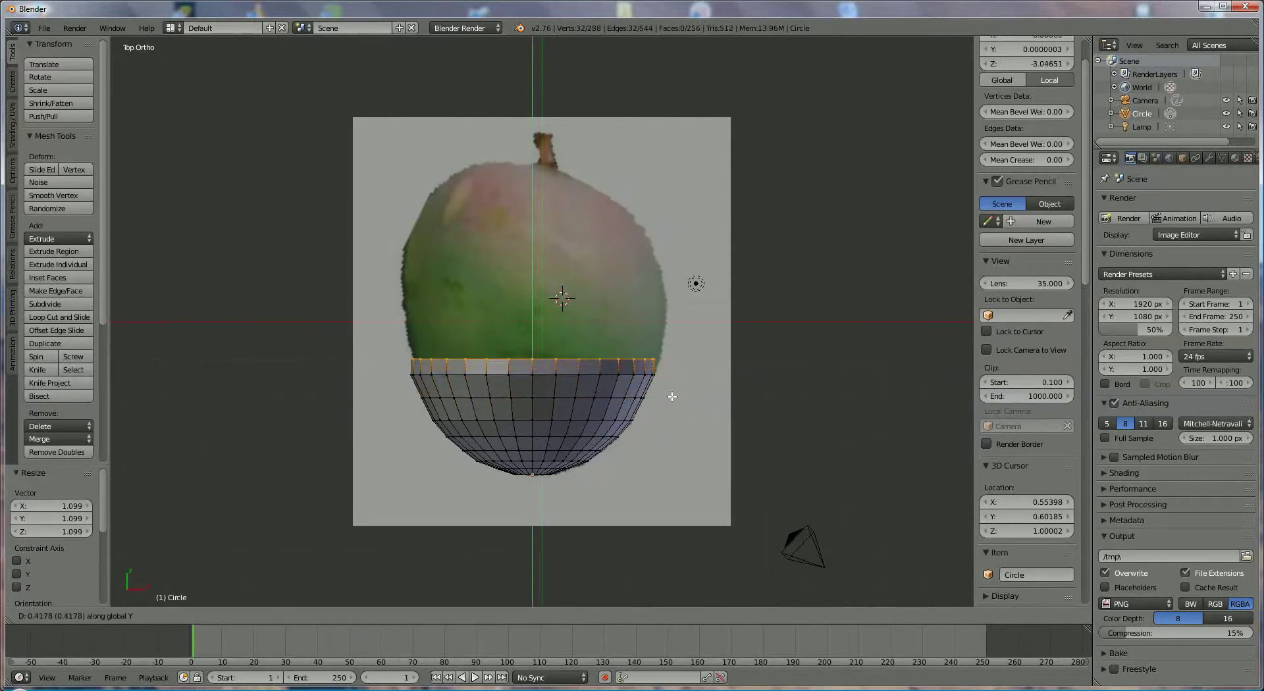
{"action": "left_click", "coordinate": [672, 394]}
{"action": "key", "text": "s"}
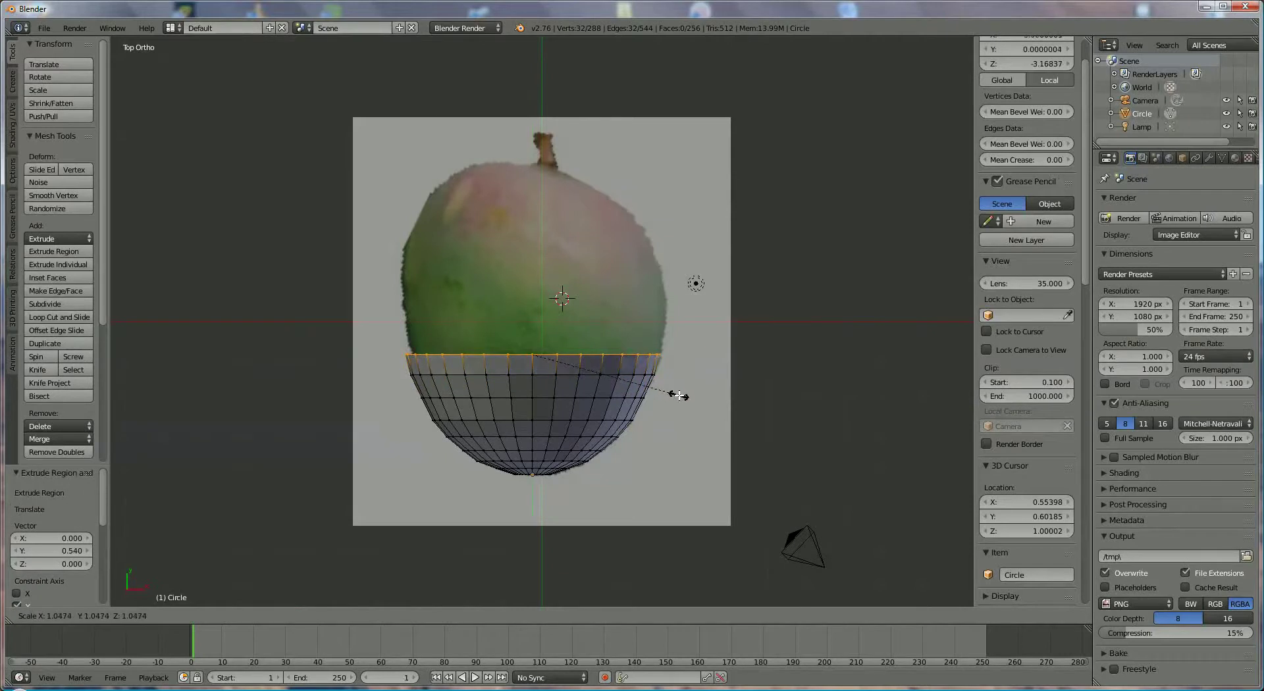
{"action": "left_click", "coordinate": [678, 397]}
- Extrude the open rim about 0.557 along Y and scale it by about 1.02 near the mango's widest part
{"action": "key", "text": "e"}
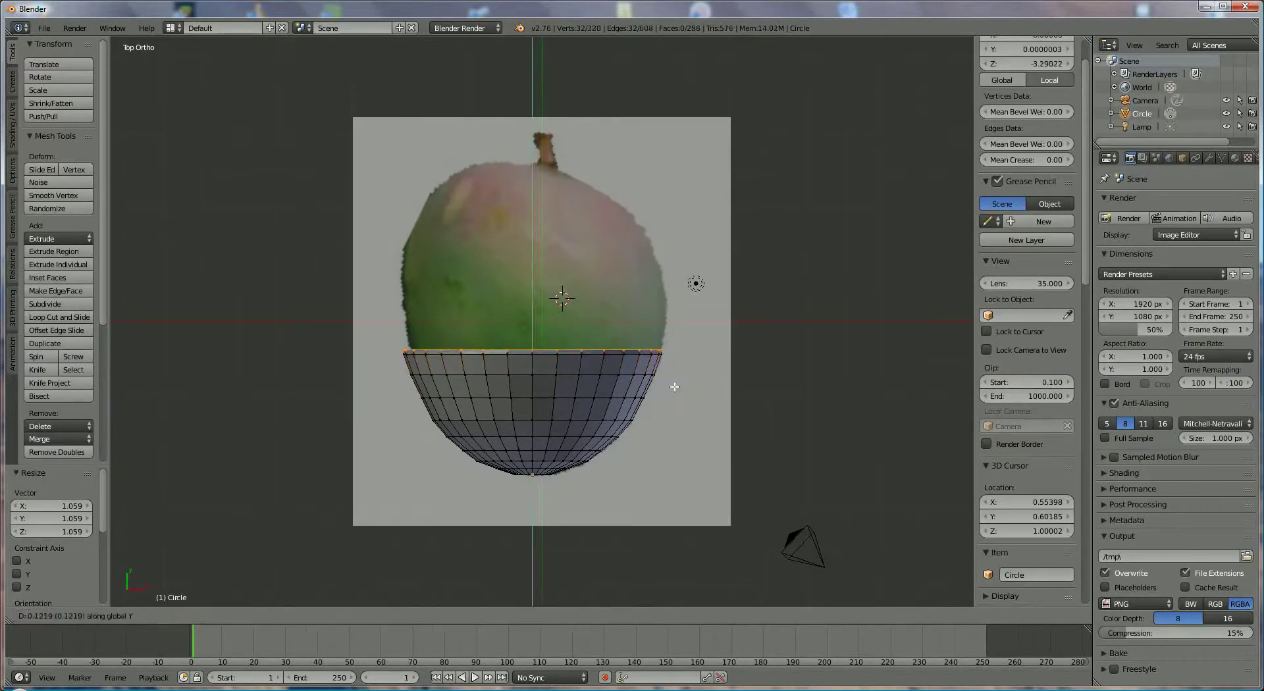
{"action": "left_click", "coordinate": [675, 376]}
{"action": "key", "text": "s"}
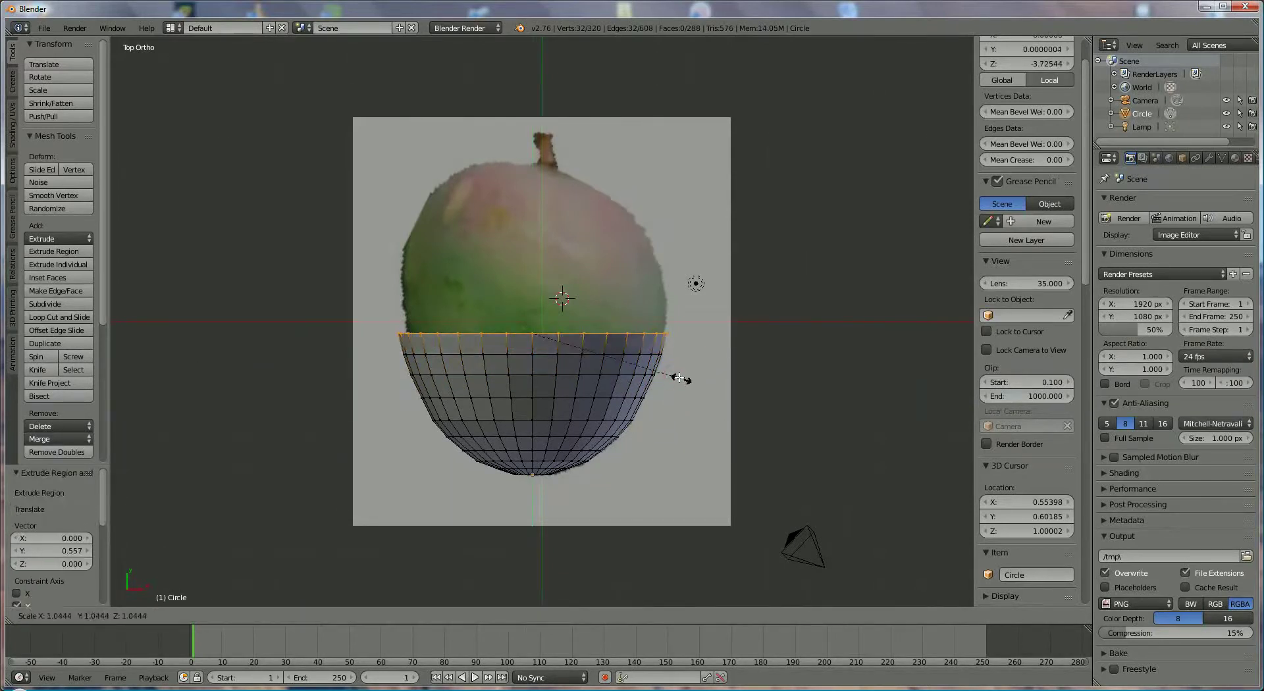
{"action": "left_click", "coordinate": [678, 378]}
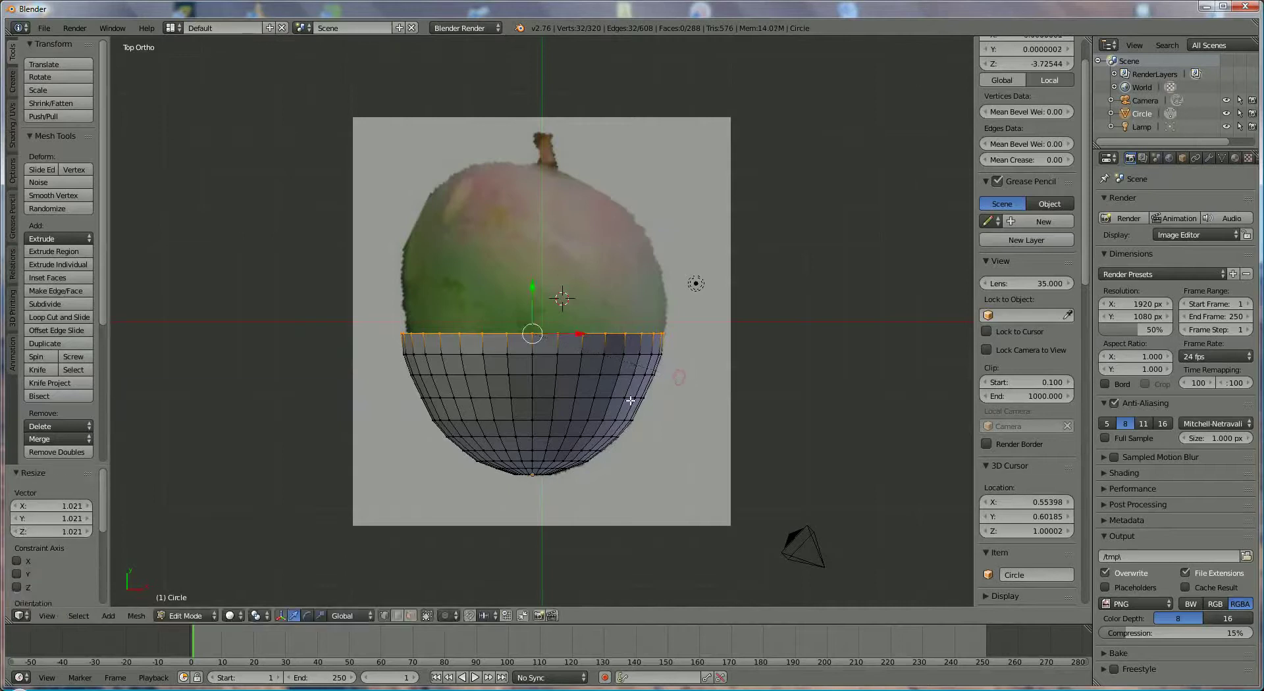
- Extrude two rings about 0.522 and 0.54 along Y, scaling them by about 1.013 and 0.996 around the mango's widest part
{"action": "key", "text": "e"}
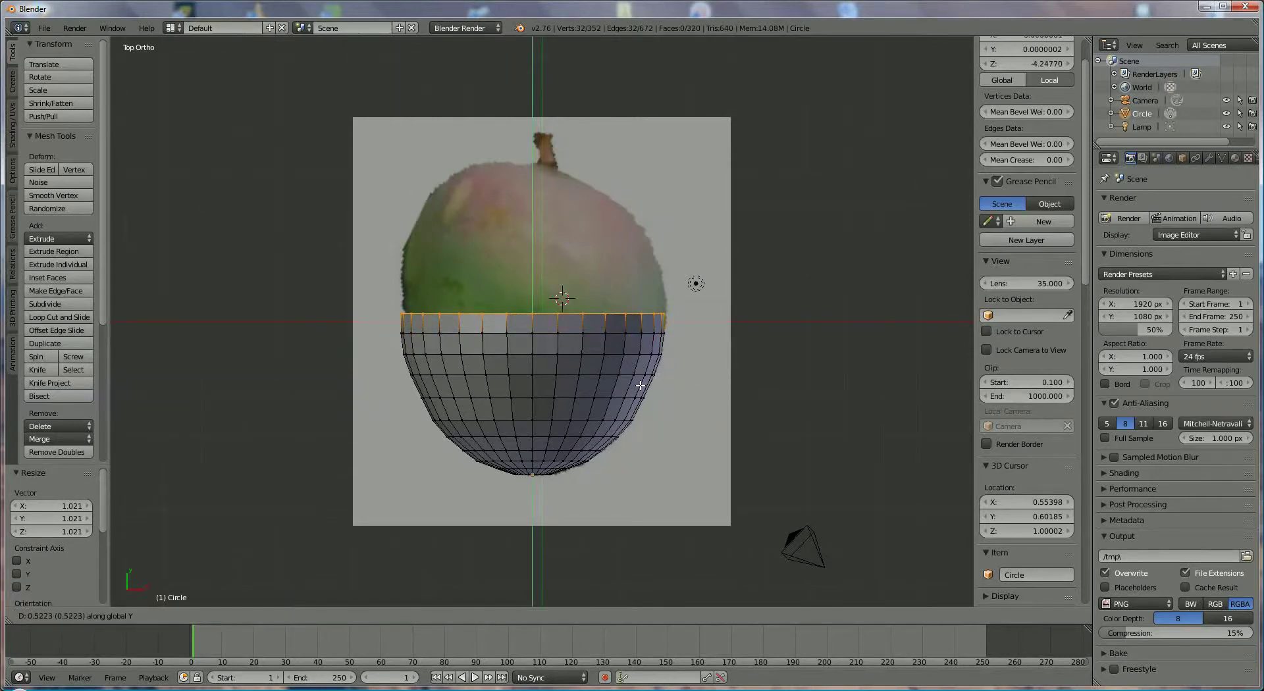
{"action": "left_click", "coordinate": [641, 388]}
{"action": "key", "text": "s"}
{"action": "left_click", "coordinate": [642, 387]}
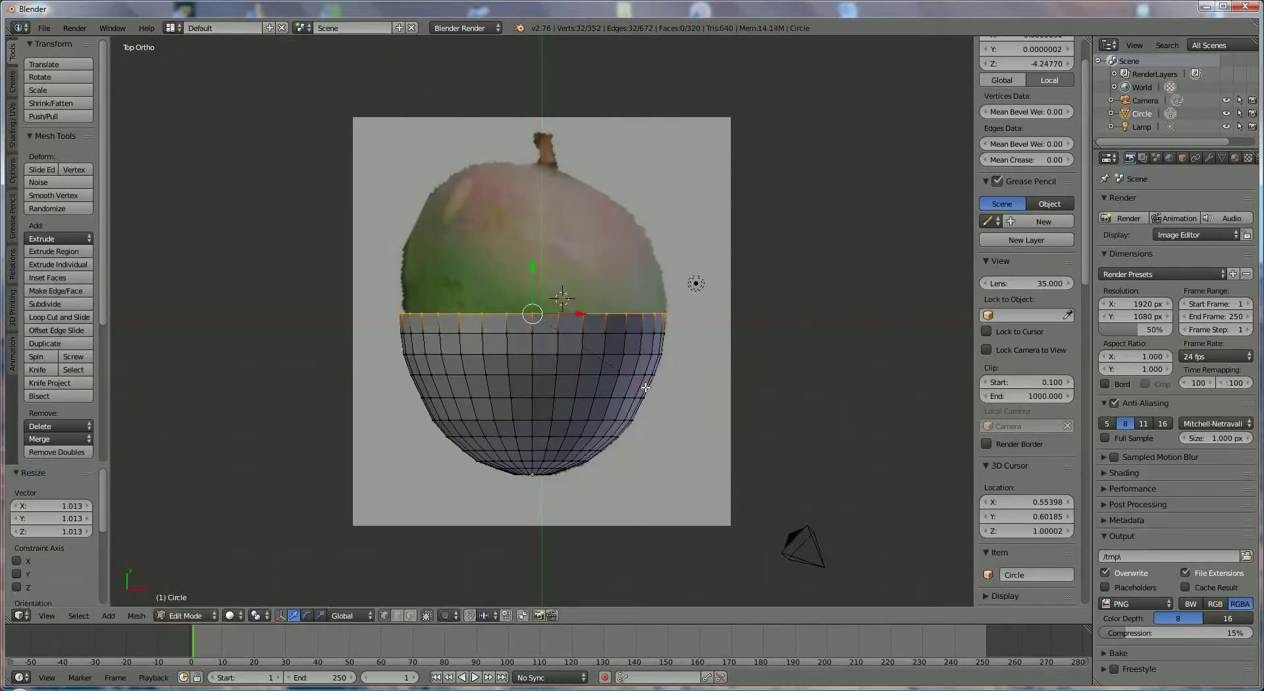
{"action": "key", "text": "e"}
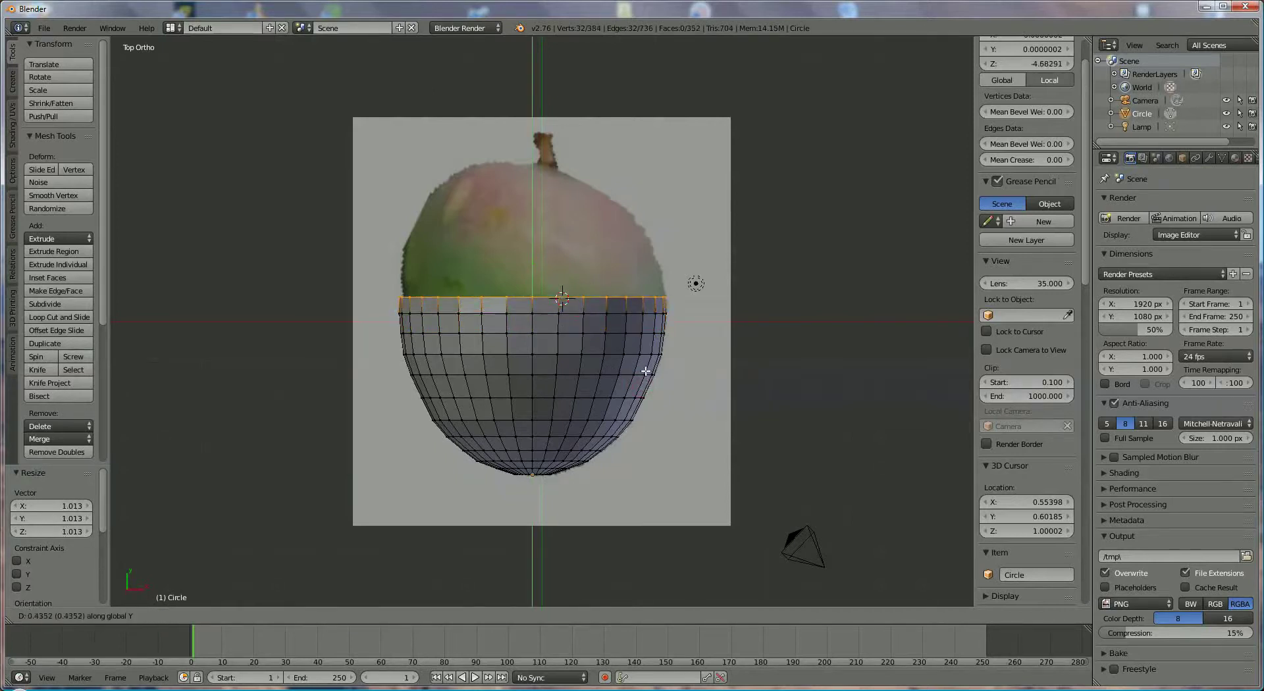
{"action": "left_click", "coordinate": [645, 367]}
{"action": "key", "text": "s"}
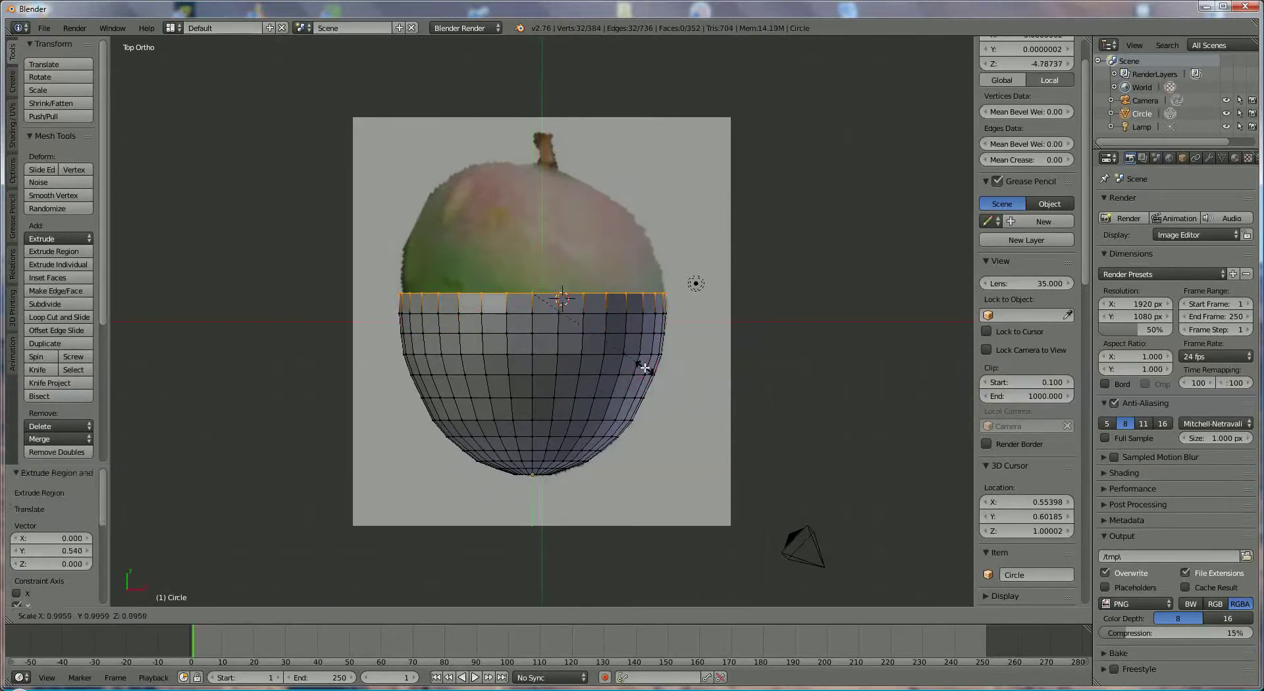
{"action": "left_click", "coordinate": [644, 368]}
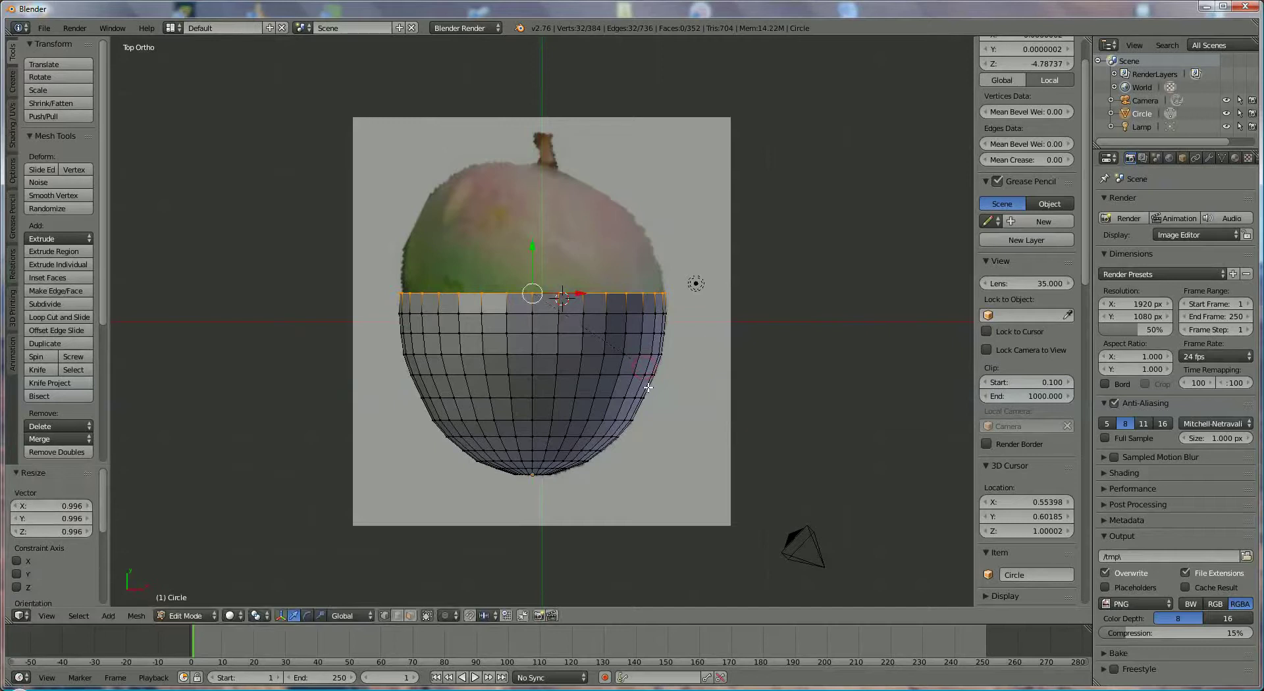
- Extrude two more rings about 0.679 and 0.522 along Y, scaling them by about 0.973 and 0.937 to start narrowing the body
{"action": "key", "text": "e"}
{"action": "left_click", "coordinate": [648, 361]}
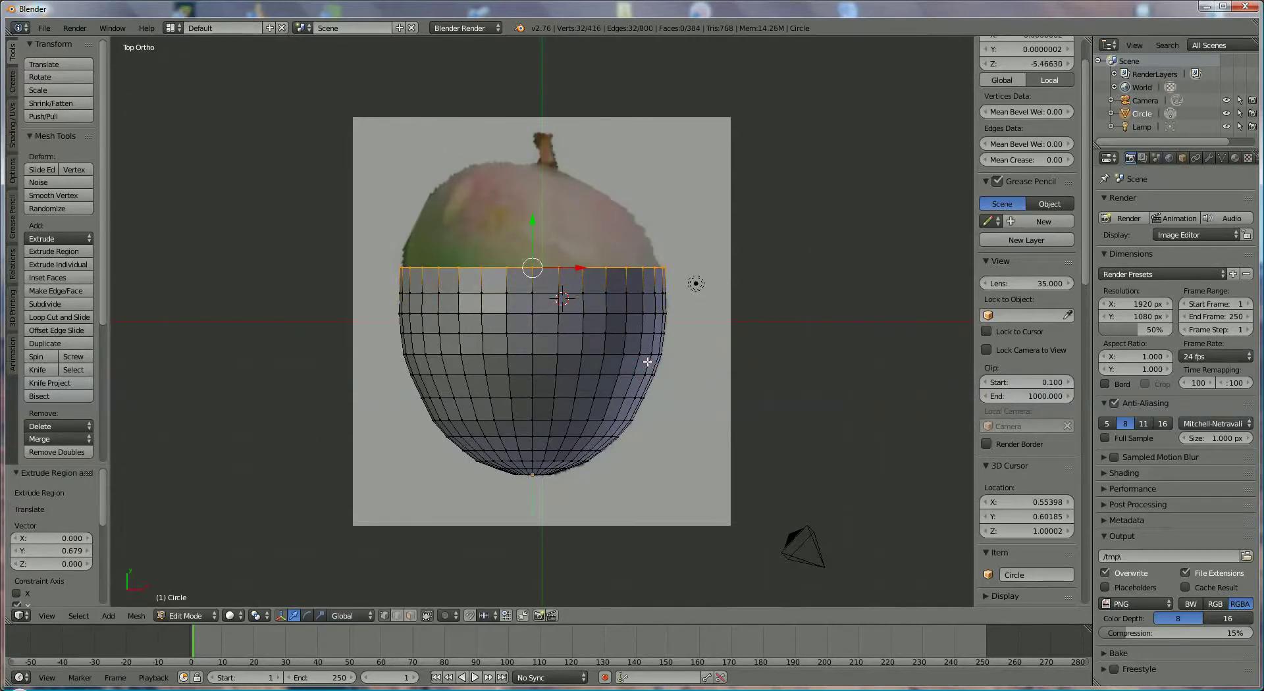
{"action": "key", "text": "s"}
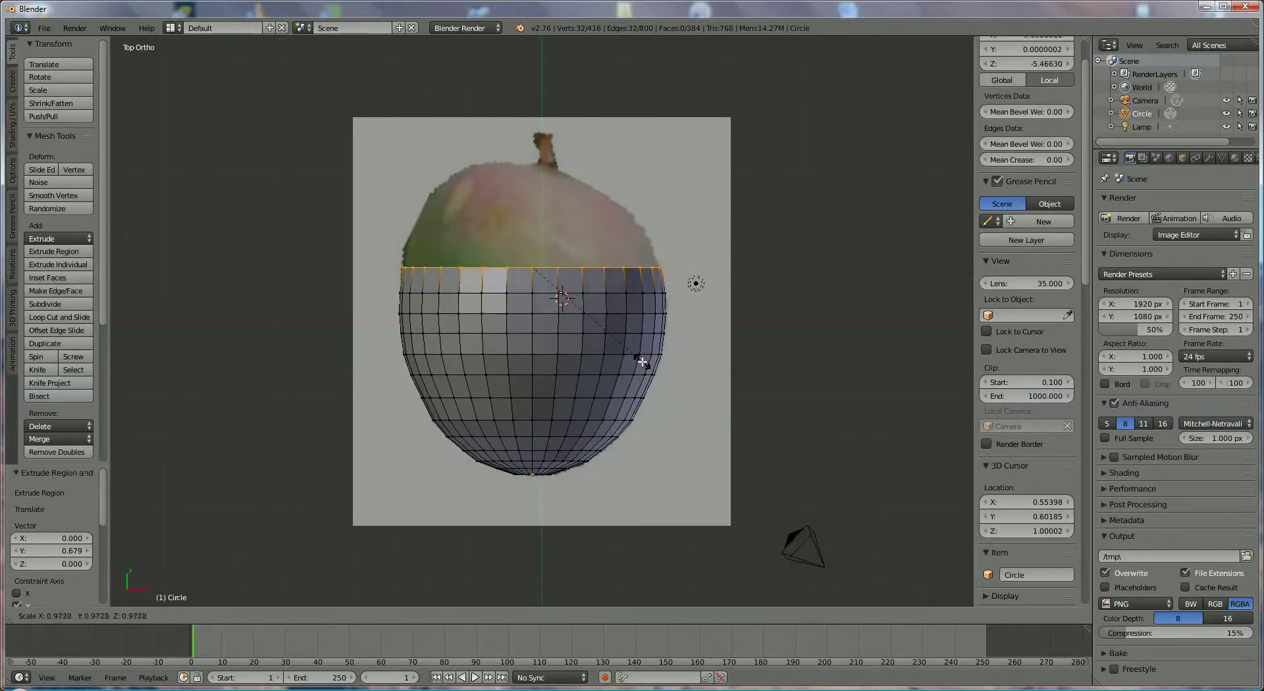
{"action": "left_click", "coordinate": [642, 362]}
{"action": "key", "text": "e"}
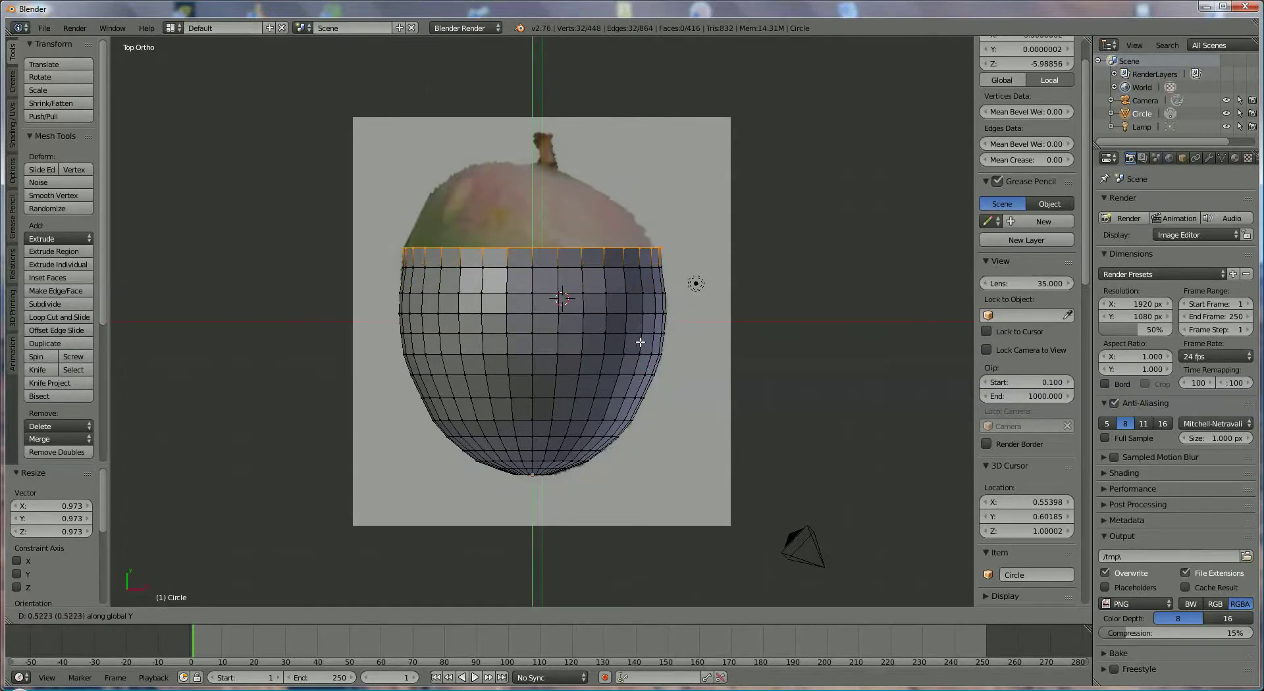
{"action": "left_click", "coordinate": [640, 342]}
{"action": "key", "text": "s"}
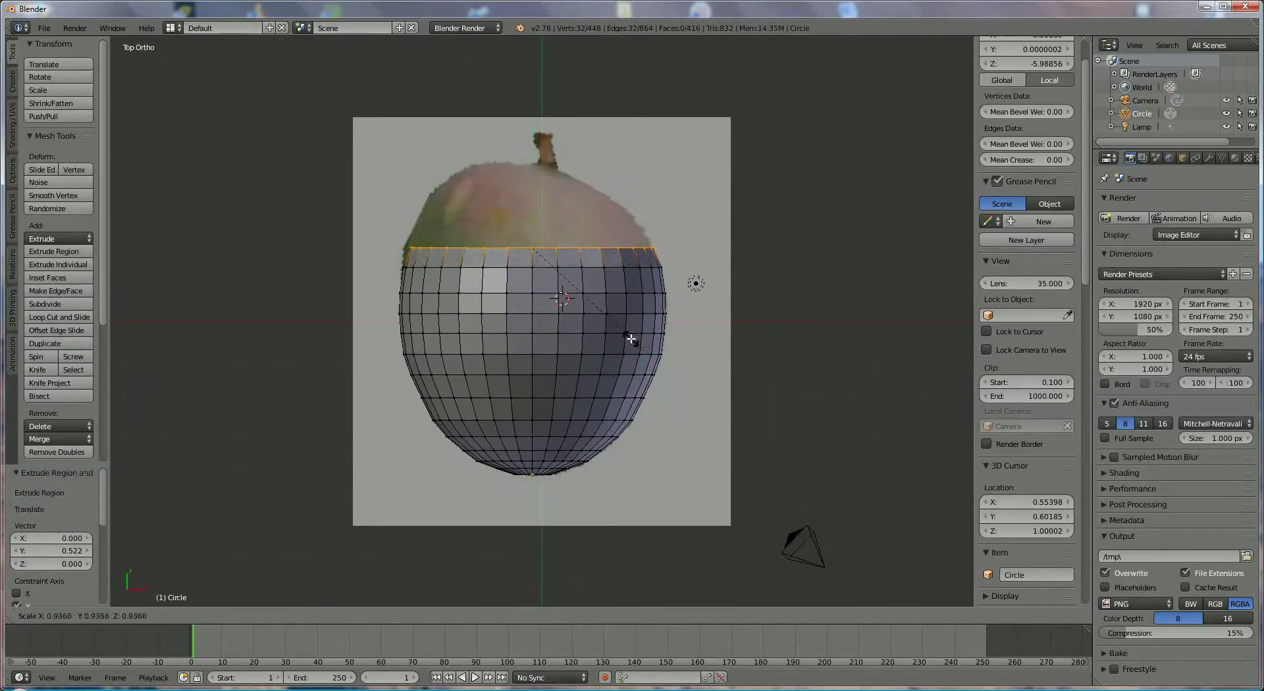
{"action": "left_click", "coordinate": [631, 339]}
- Continue the narrowing body with two rings extruded about 0.54 and 0.418 along Y, scaled by about 0.913 and 0.878
{"action": "key", "text": "e"}
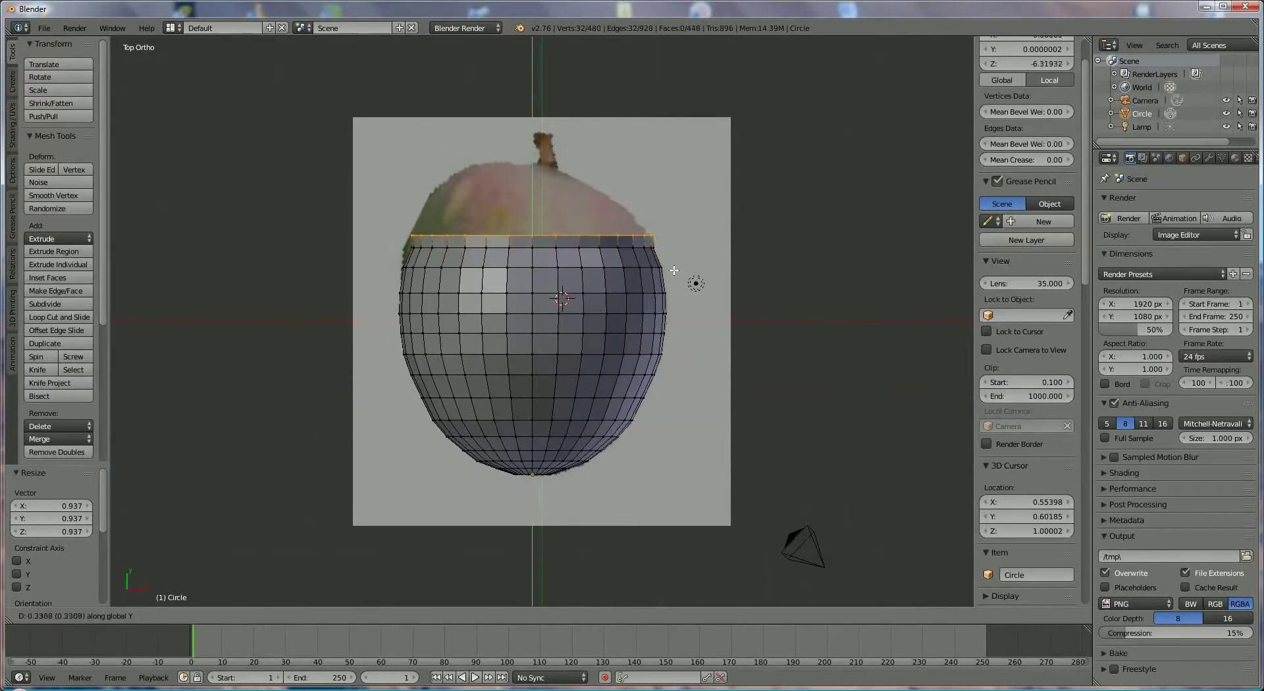
{"action": "left_click", "coordinate": [671, 263]}
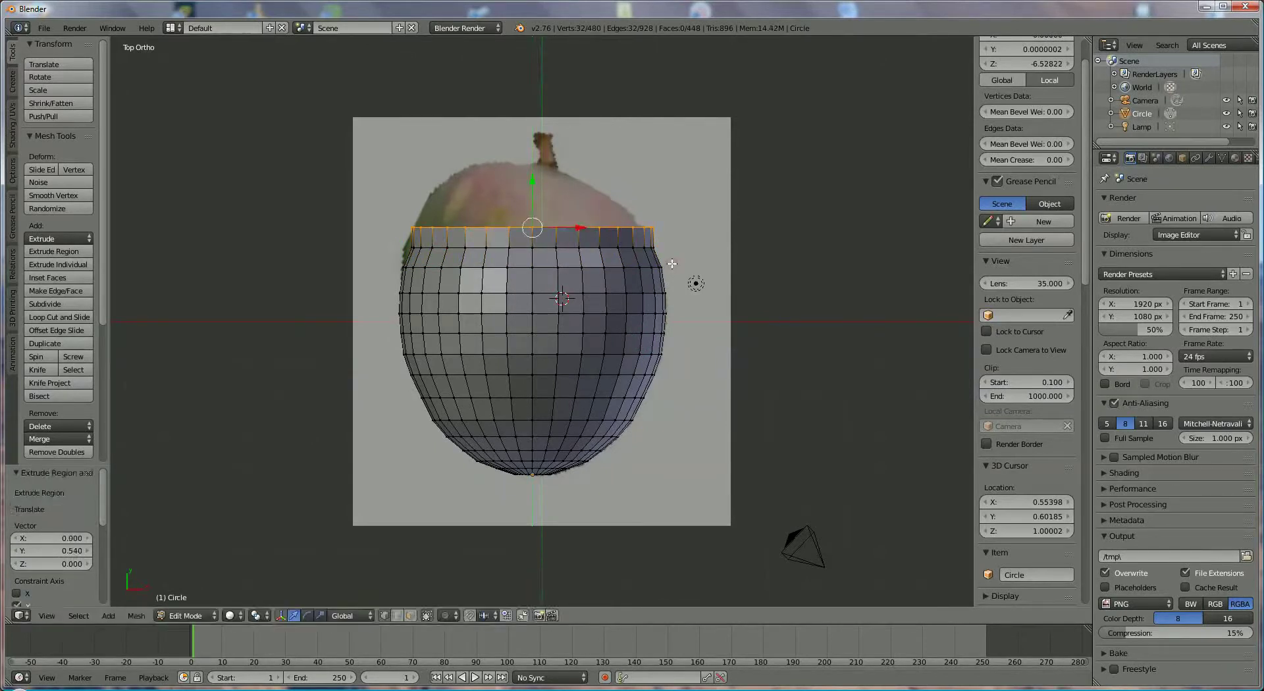
{"action": "key", "text": "s"}
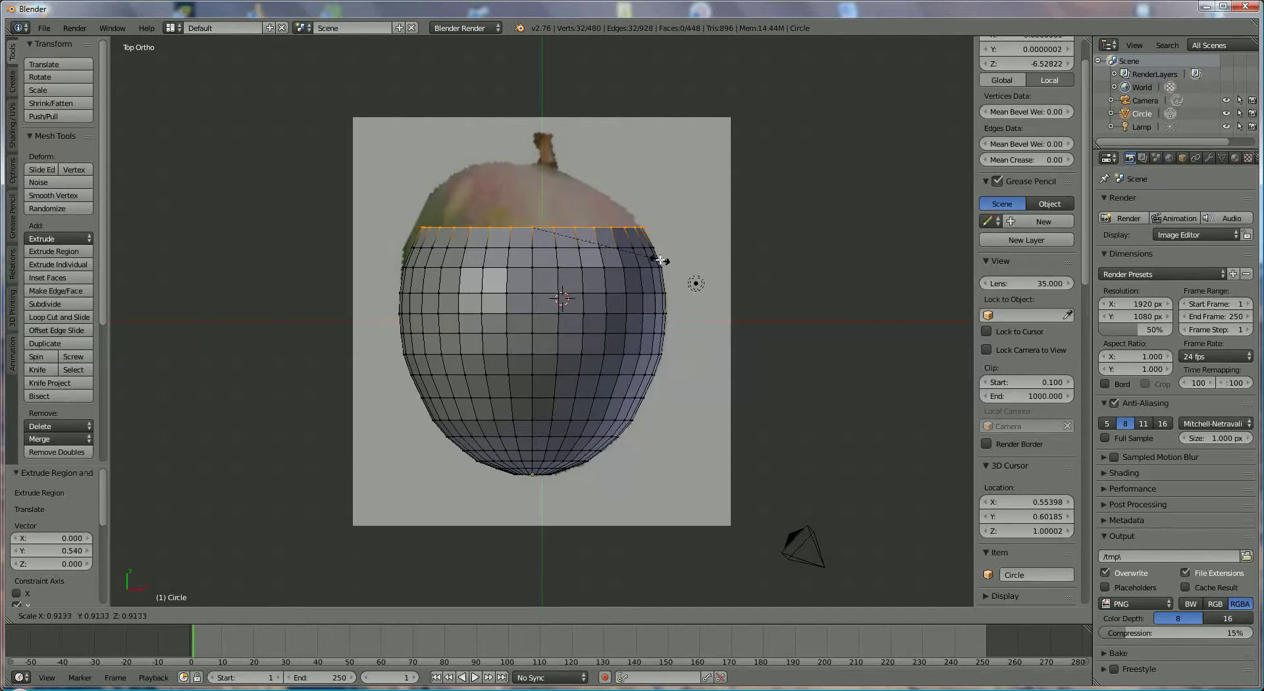
{"action": "left_click", "coordinate": [660, 260]}
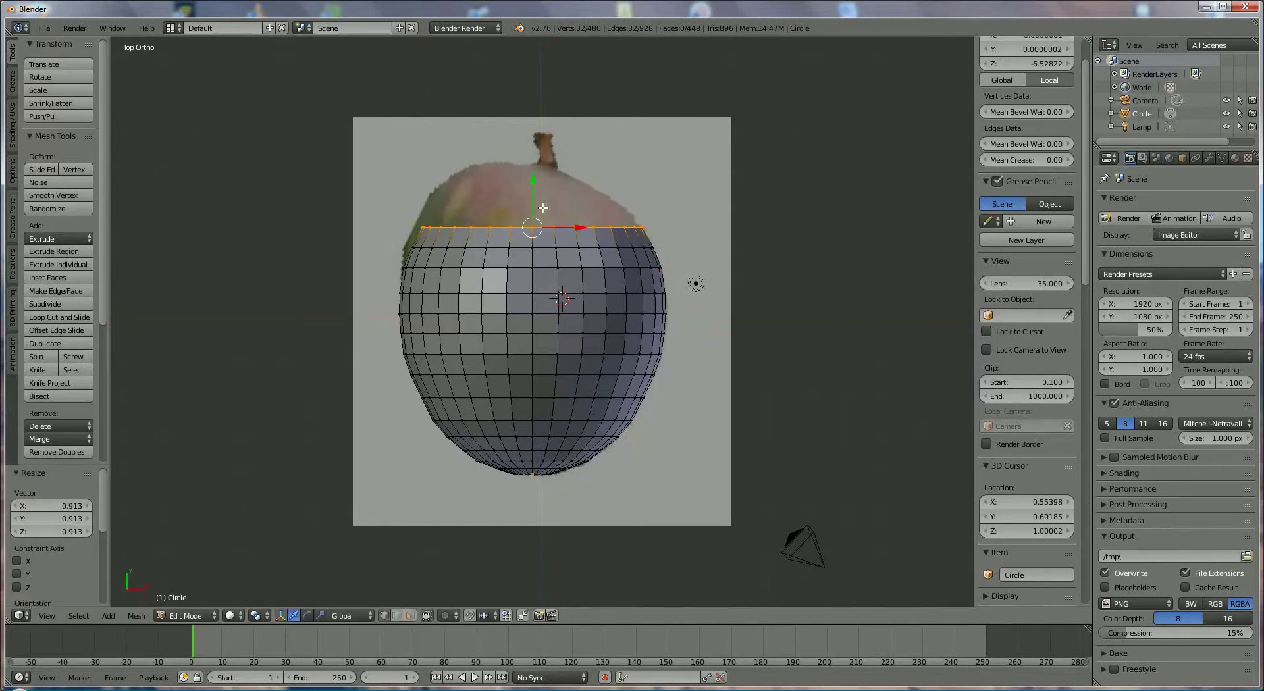
{"action": "key", "text": "e"}
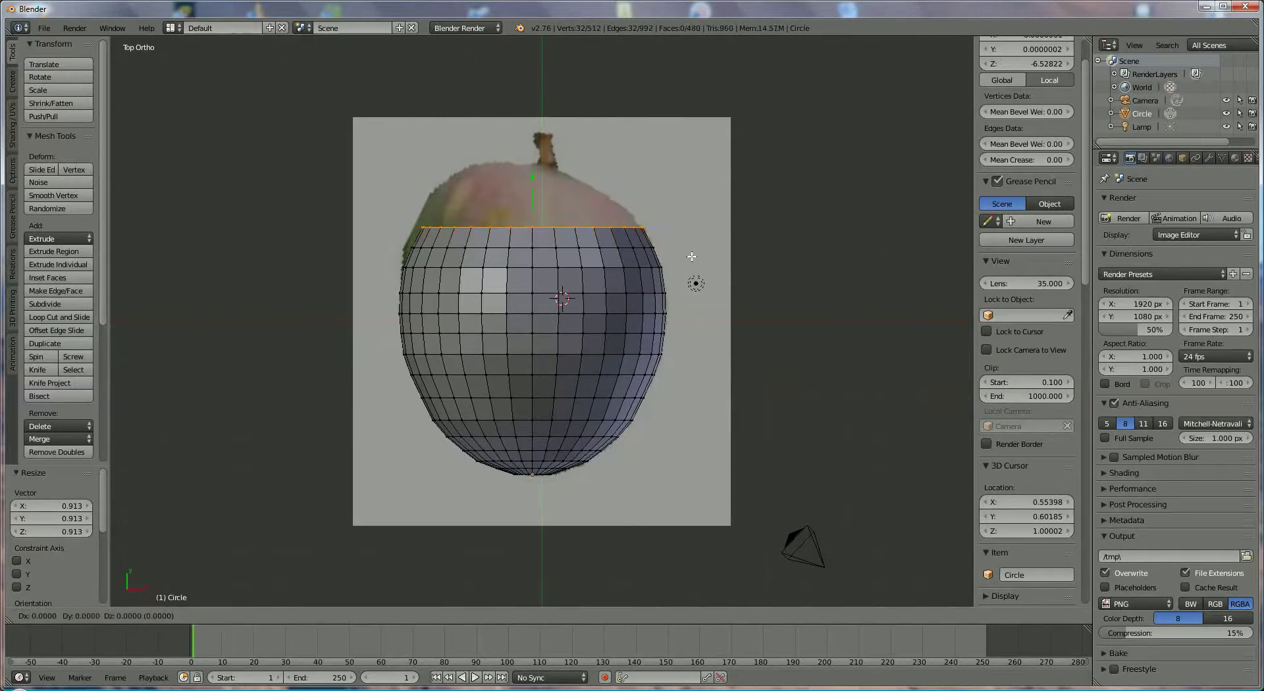
{"action": "left_click", "coordinate": [695, 240]}
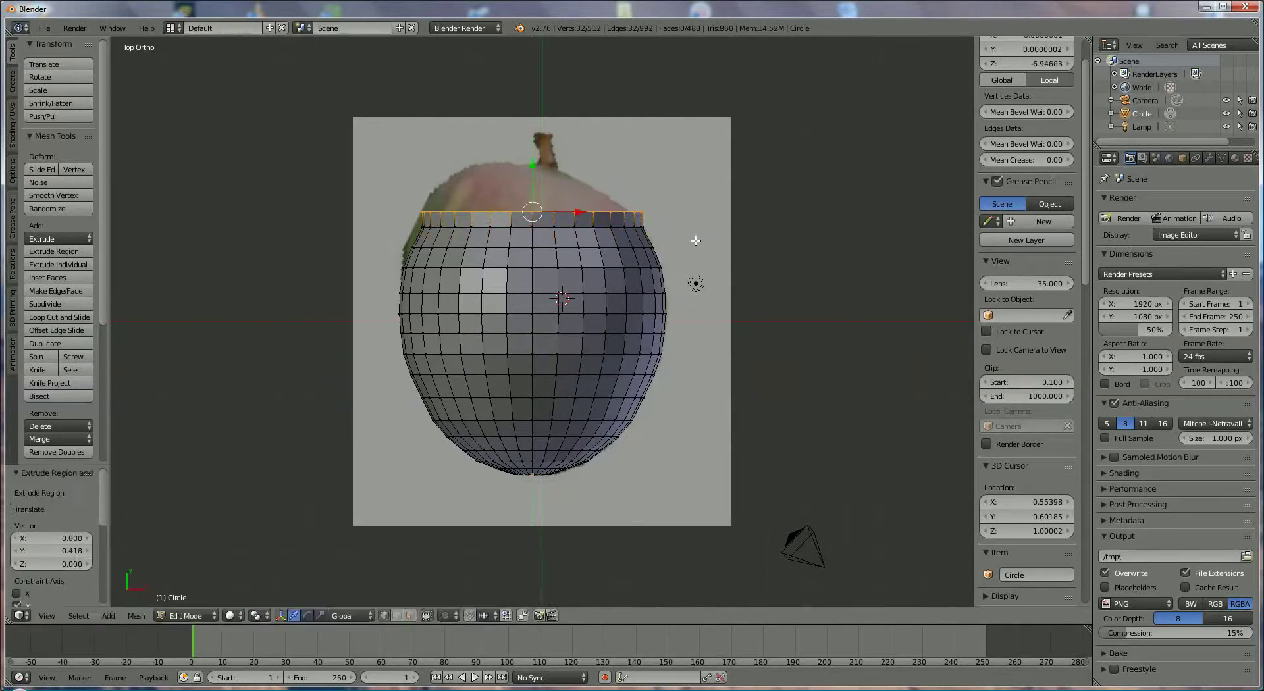
{"action": "key", "text": "s"}
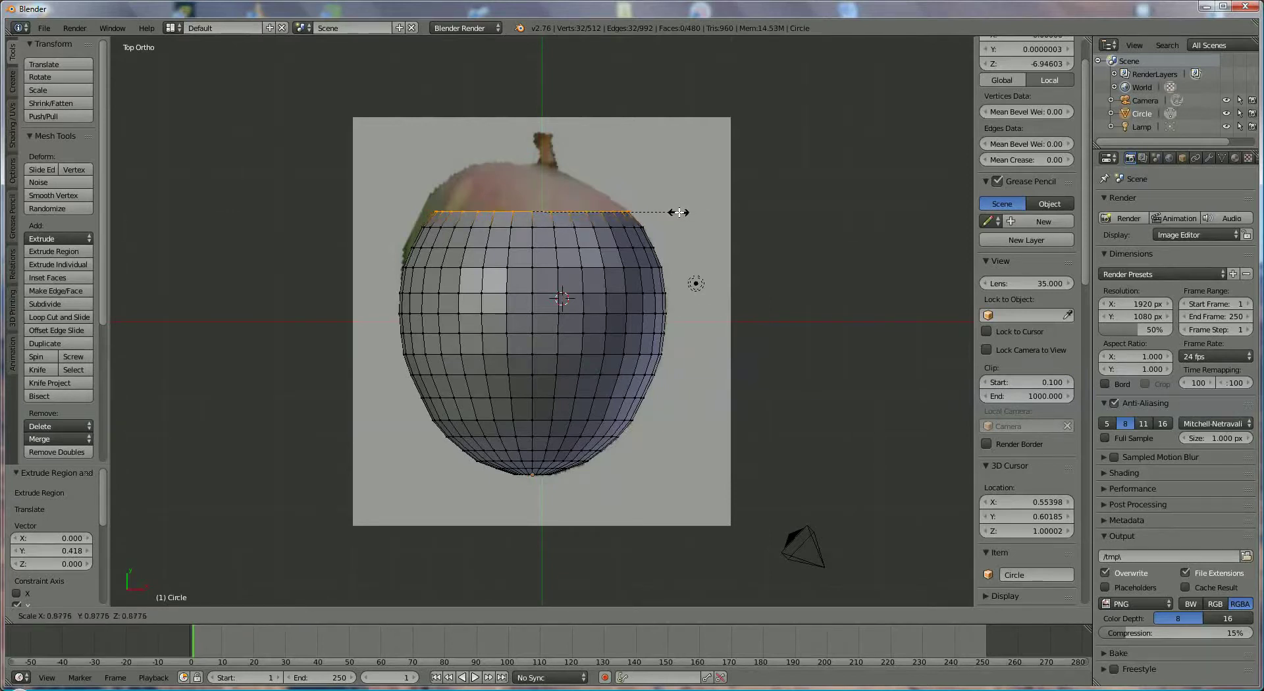
{"action": "left_click", "coordinate": [679, 212]}
- Round off the mango's shoulder with two rings extruded about 0.453 and 0.366 along Y, scaled by about 0.755 and 0.659
{"action": "key", "text": "e"}
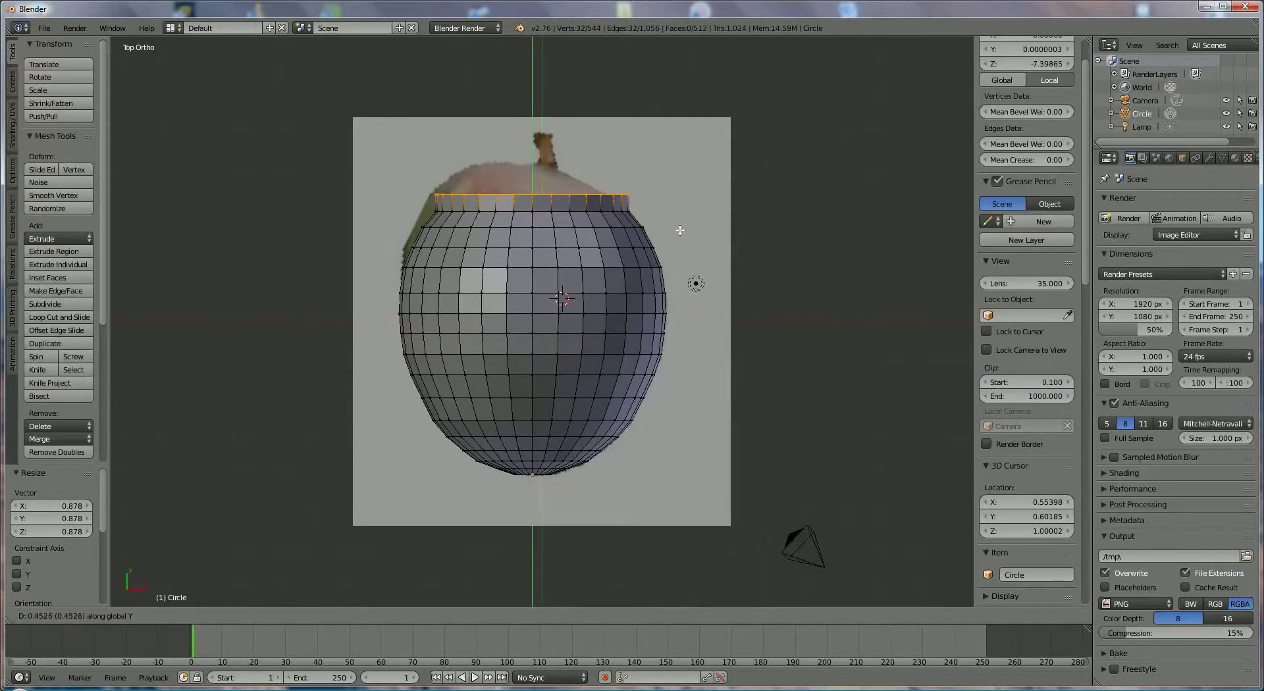
{"action": "left_click", "coordinate": [679, 230]}
{"action": "key", "text": "s"}
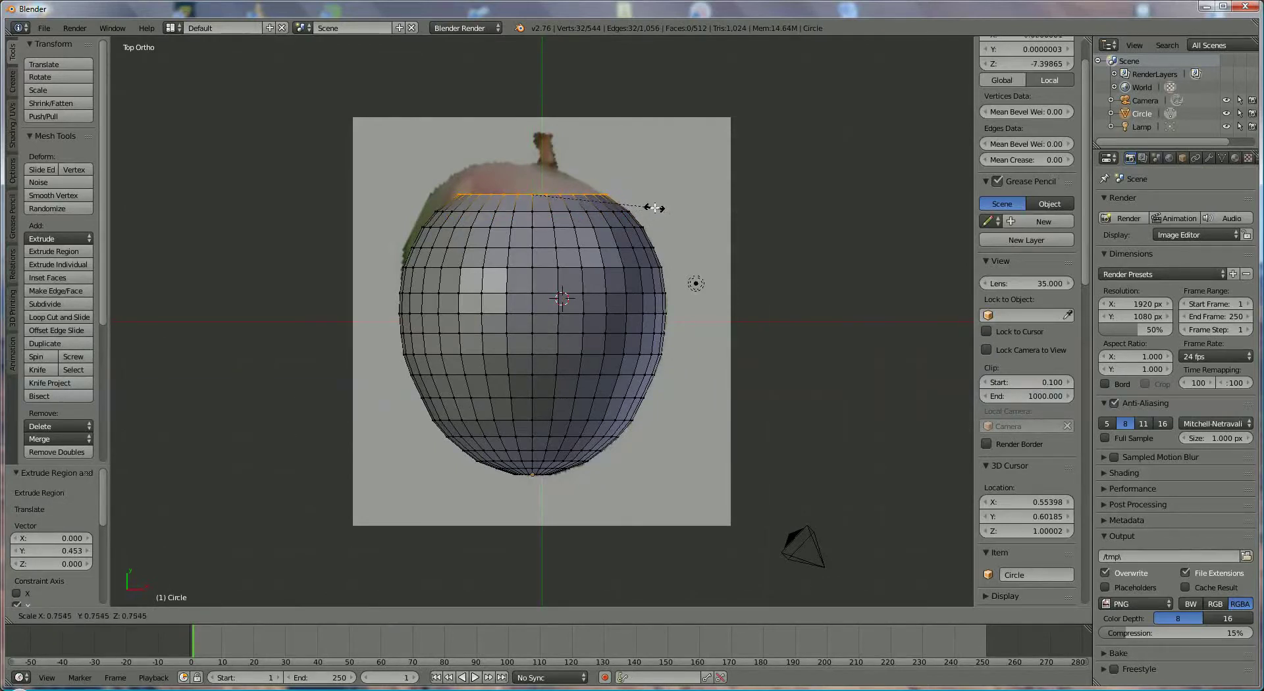
{"action": "left_click", "coordinate": [653, 208]}
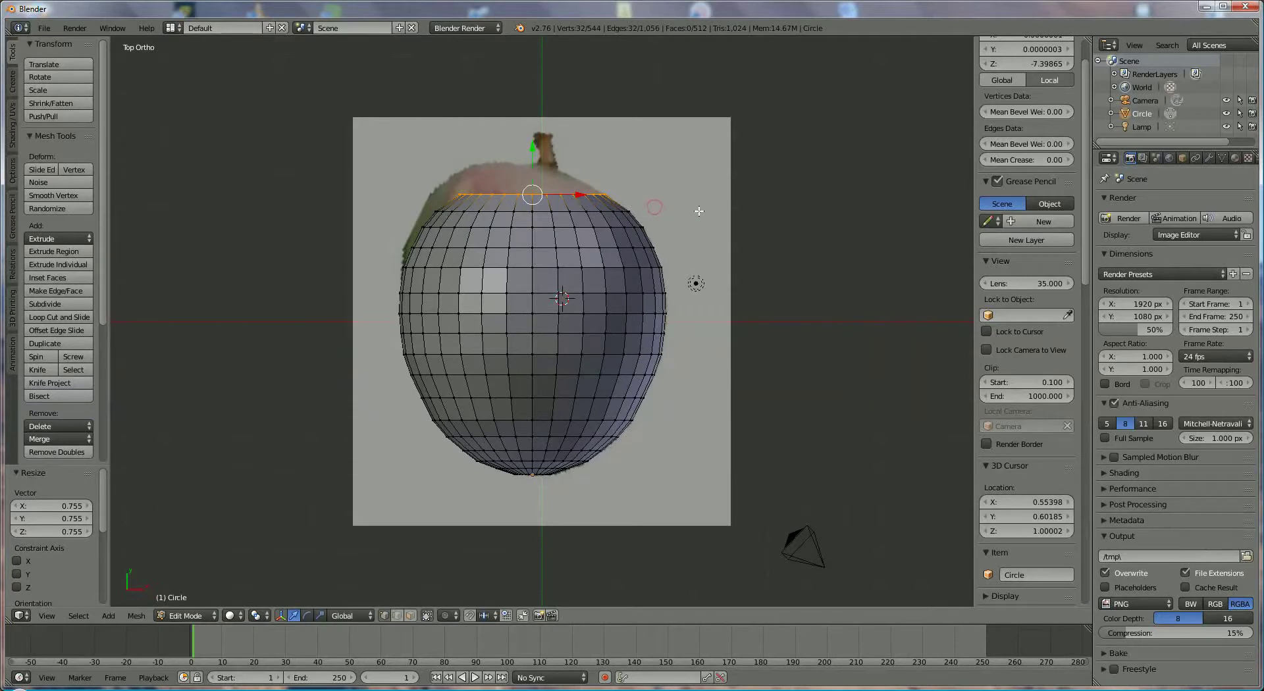
{"action": "key", "text": "e"}
{"action": "left_click", "coordinate": [748, 185]}
{"action": "key", "text": "s"}
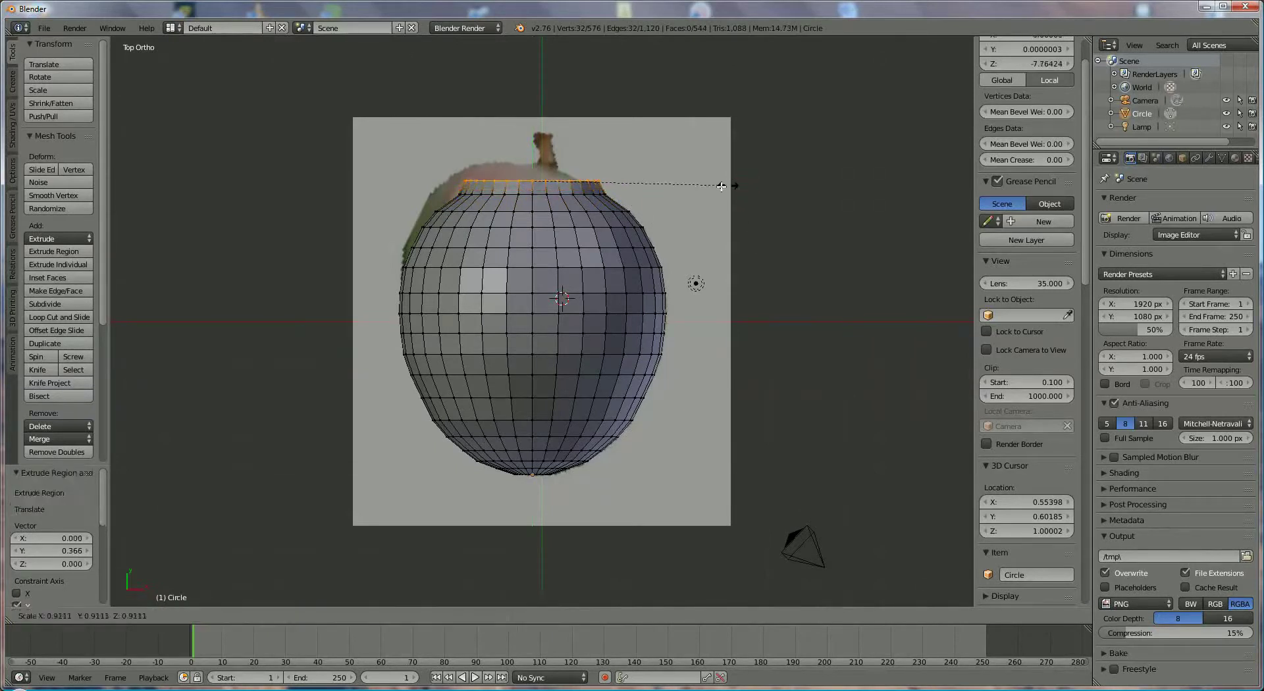
{"action": "left_click", "coordinate": [672, 193]}
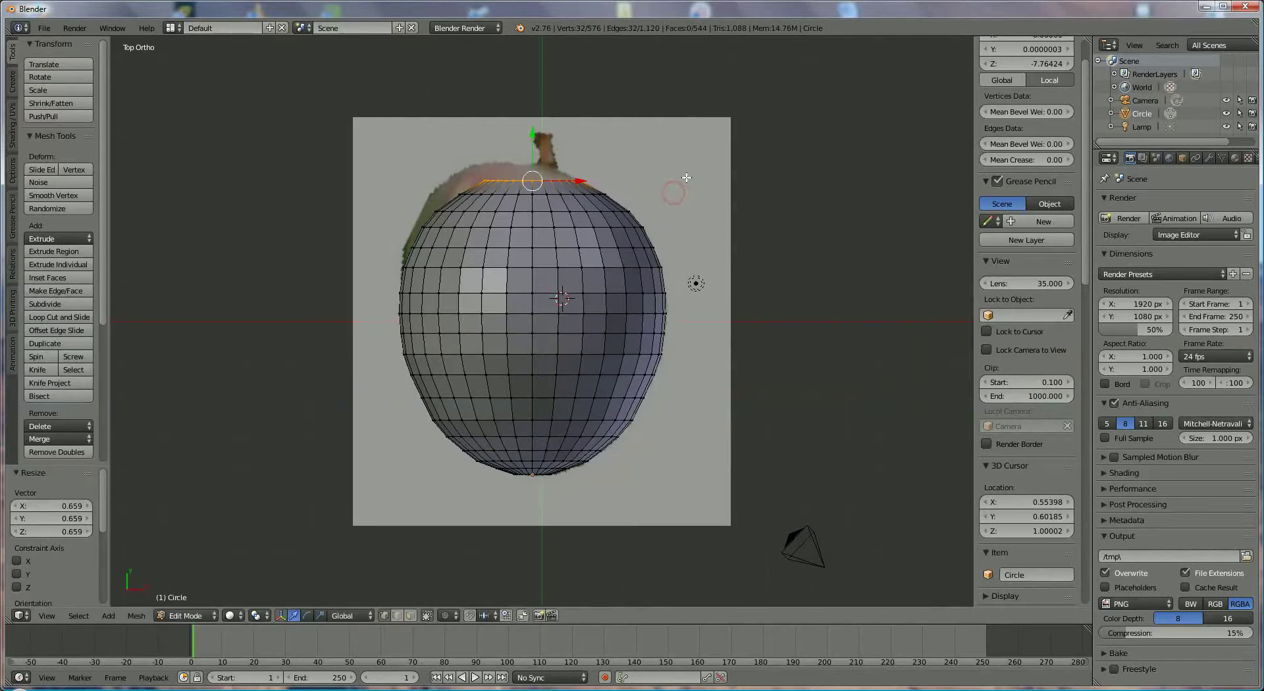
- Extrude the open rim about 0.244 along Y and scale it by about 0.539 near the stem's base
{"action": "key", "text": "e"}
{"action": "left_click", "coordinate": [669, 250]}
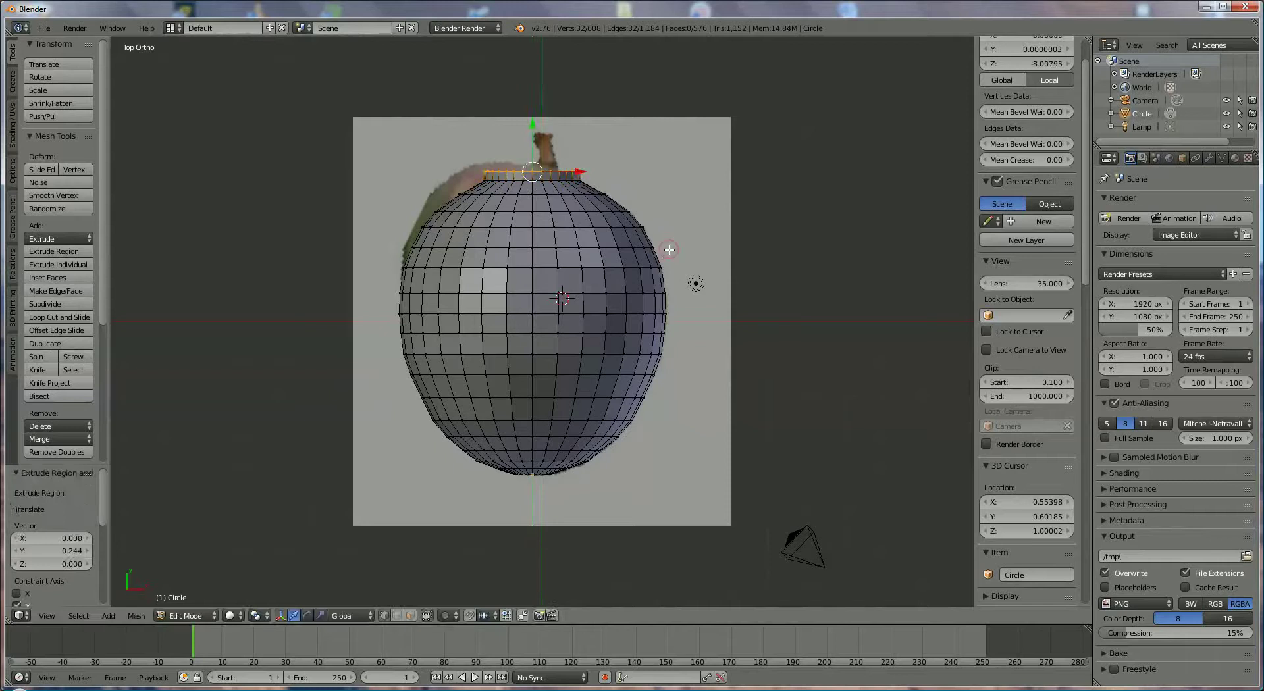
{"action": "key", "text": "s"}
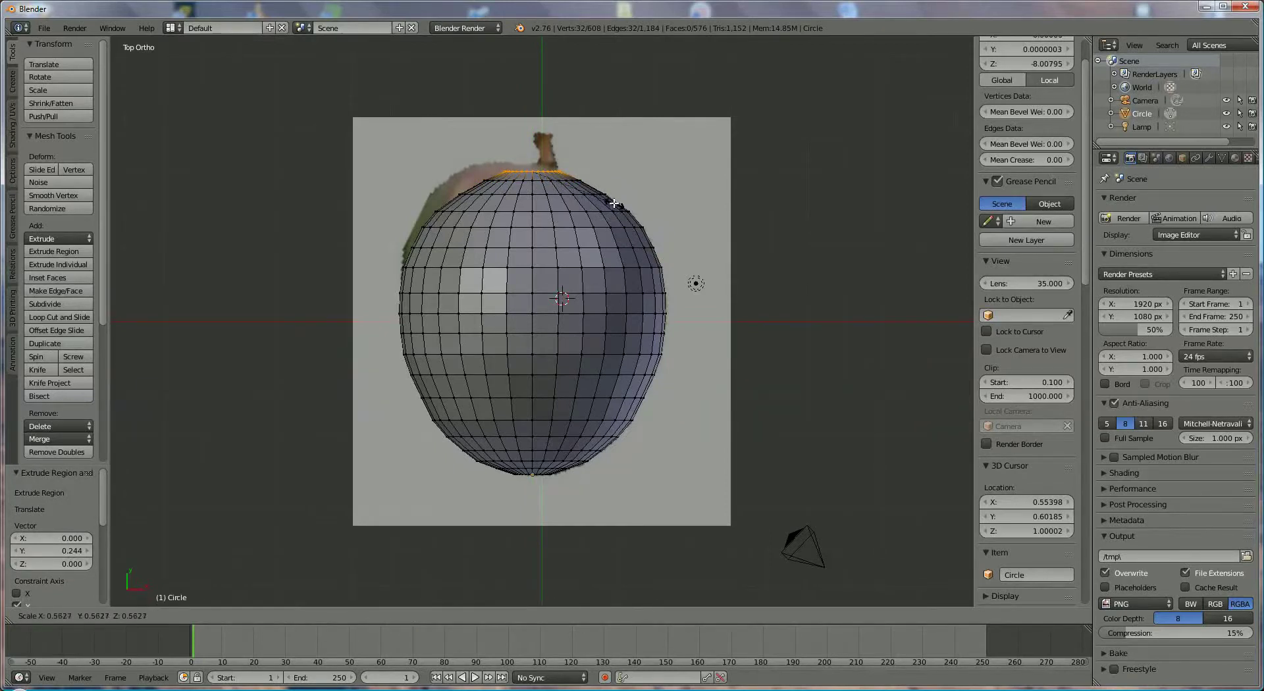
{"action": "left_click", "coordinate": [612, 202]}
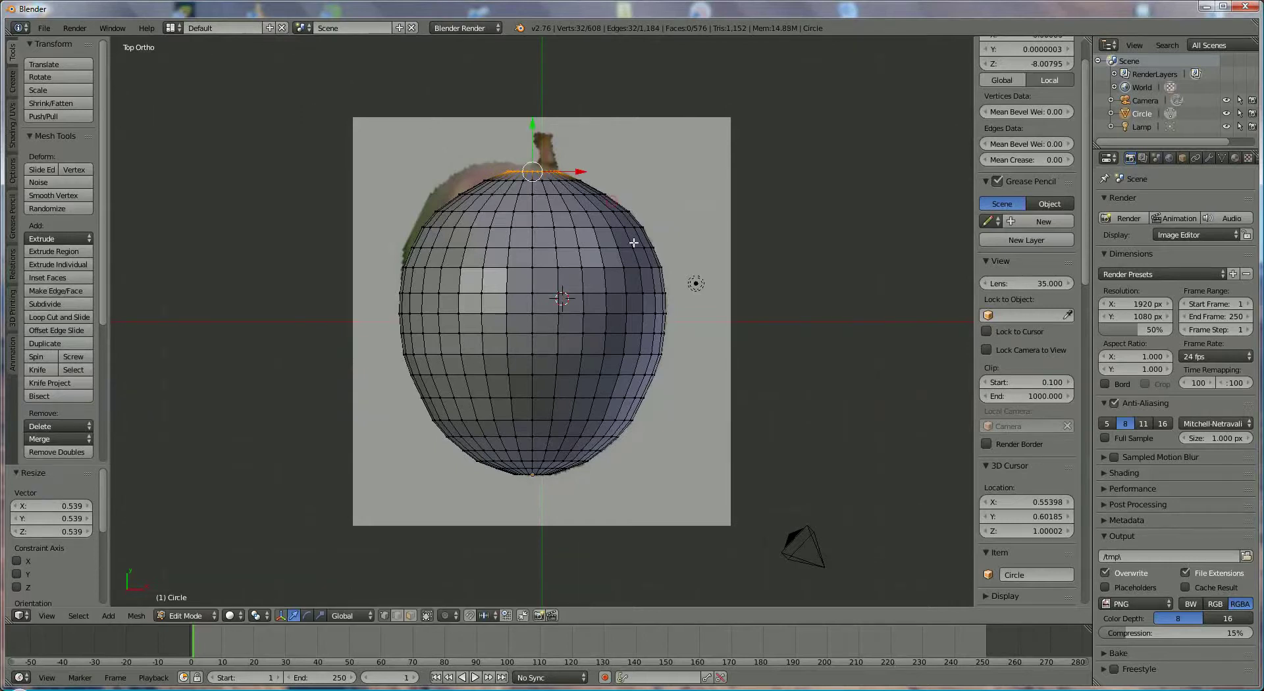
- Extrude the remaining opening's rim about 0.085 along Y and scale it by about 0.292 to the stem's thickness
{"action": "middle_click_drag", "start_coordinate": [636, 243], "coordinate": [655, 291]}
{"action": "scroll", "coordinate": [654, 234], "scroll_direction": "up", "scroll_amount": 3}
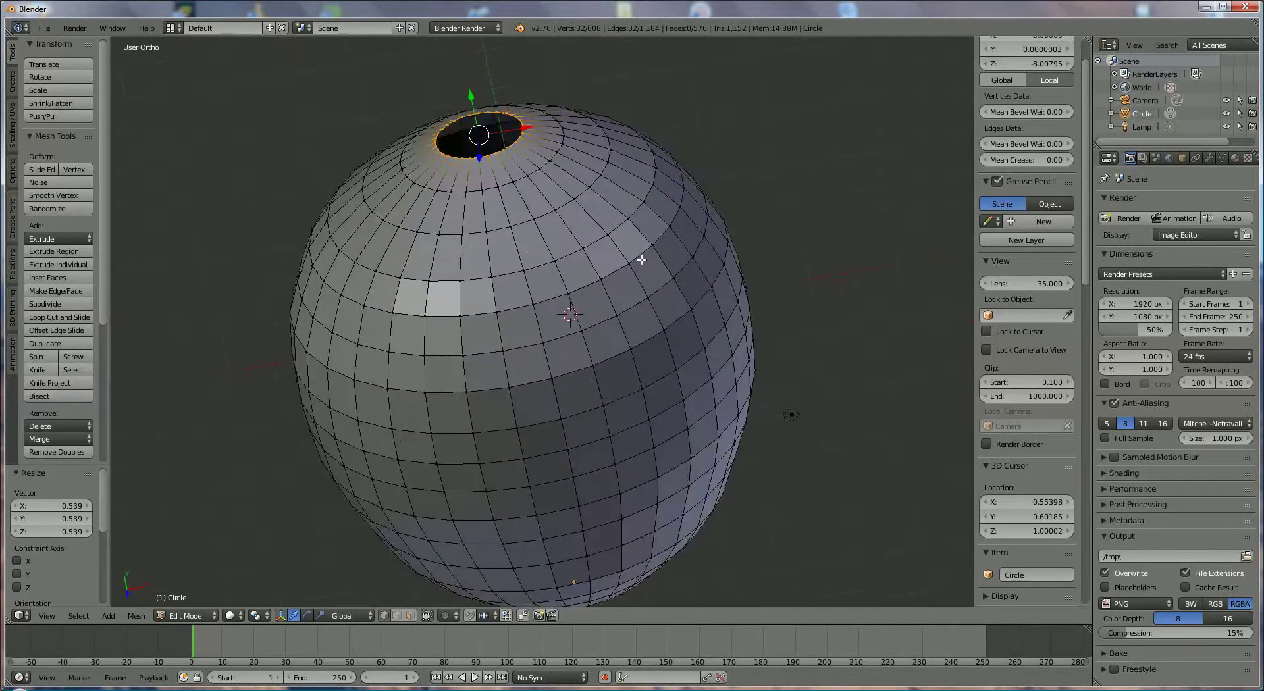
{"action": "scroll", "coordinate": [652, 260], "scroll_direction": "up", "scroll_amount": 3}
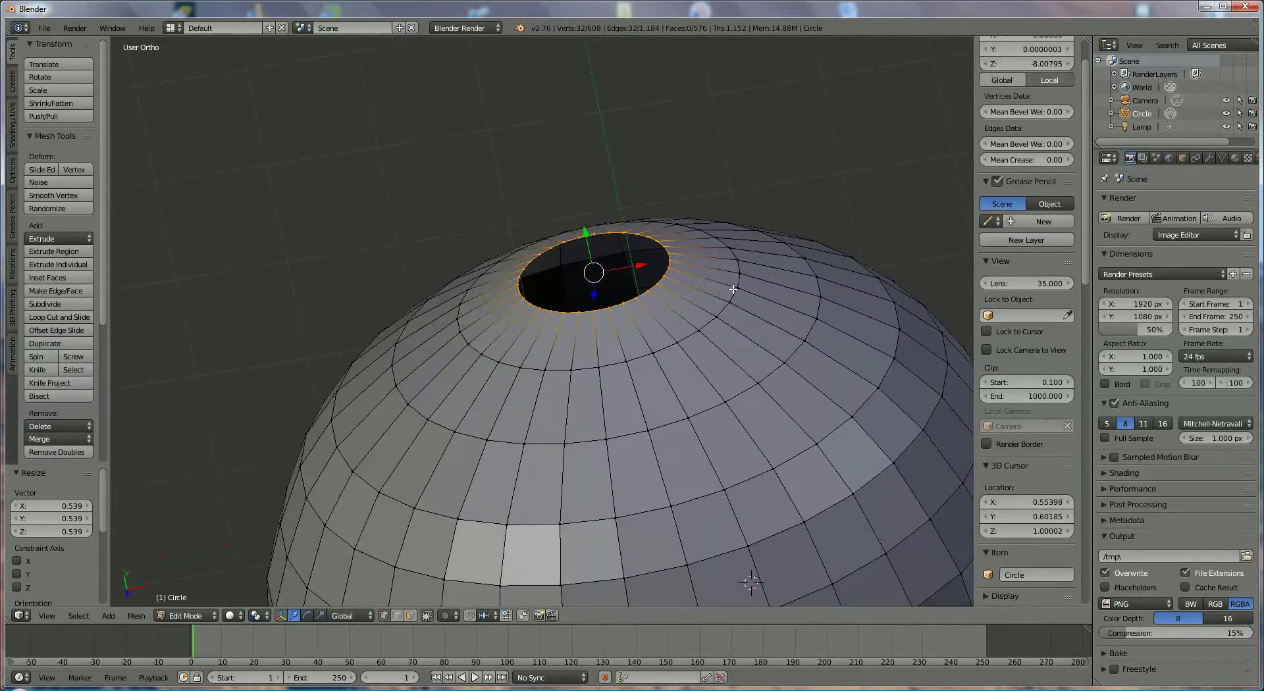
{"action": "key", "text": "e"}
{"action": "key", "text": "y"}
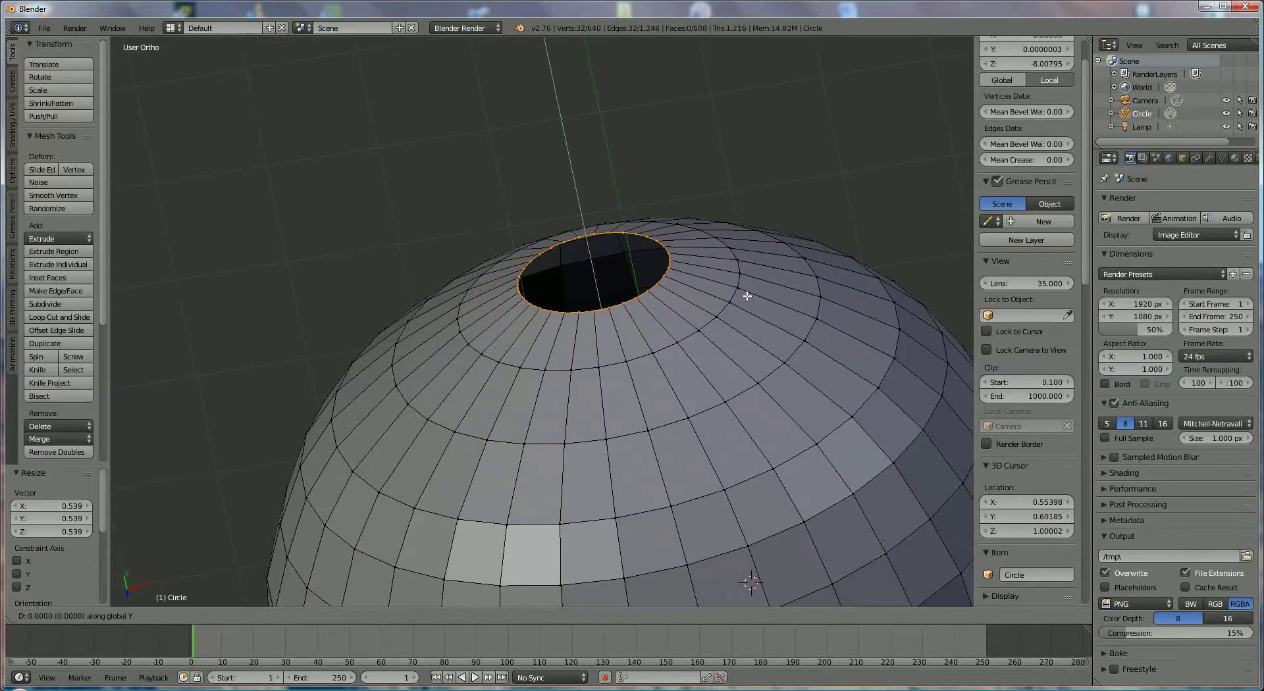
{"action": "left_click", "coordinate": [740, 287]}
{"action": "key", "text": "s"}
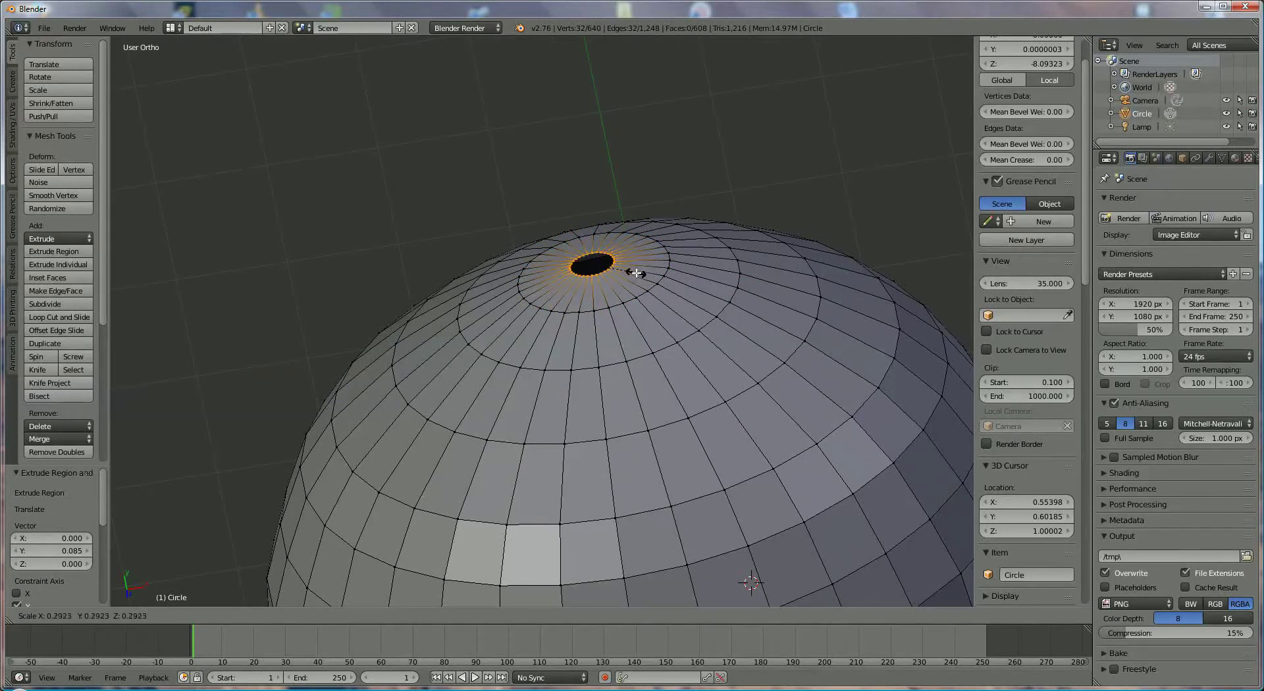
{"action": "left_click", "coordinate": [636, 273]}
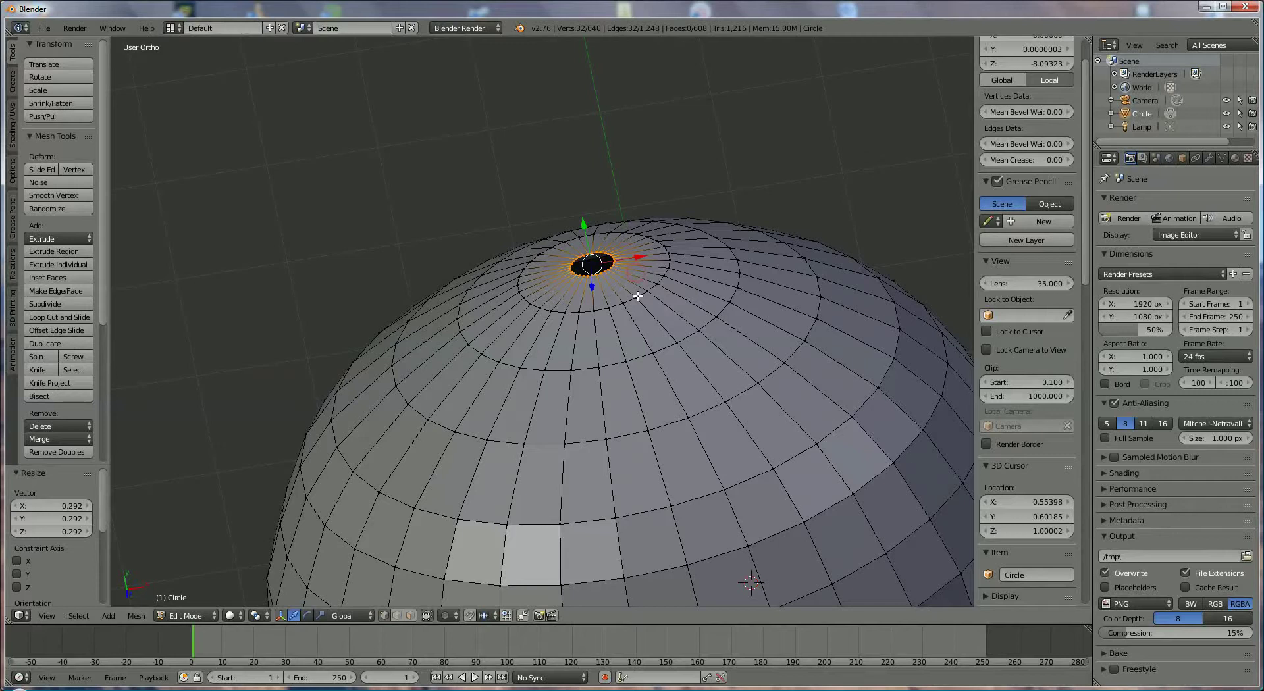
- Extrude the small rim three times along Y, about 0.369, 0.336 and 0.345, to form the stem
{"action": "key", "text": "e"}
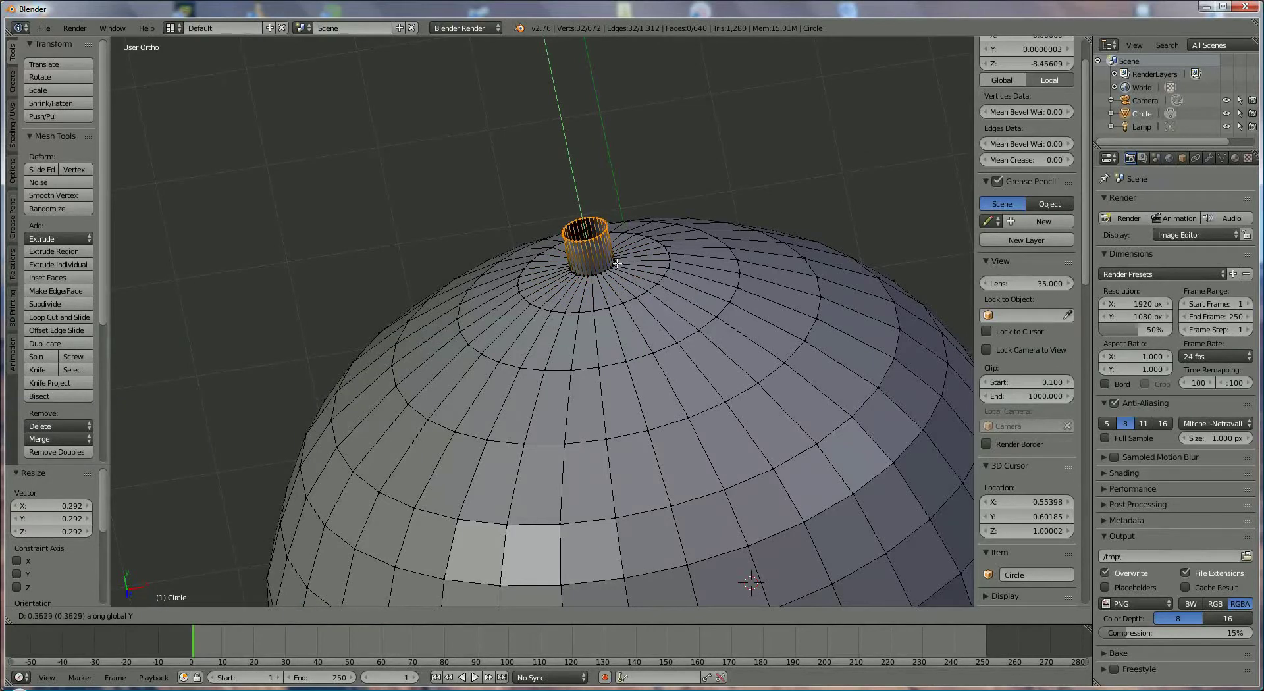
{"action": "left_click", "coordinate": [616, 262]}
{"action": "key", "text": "e"}
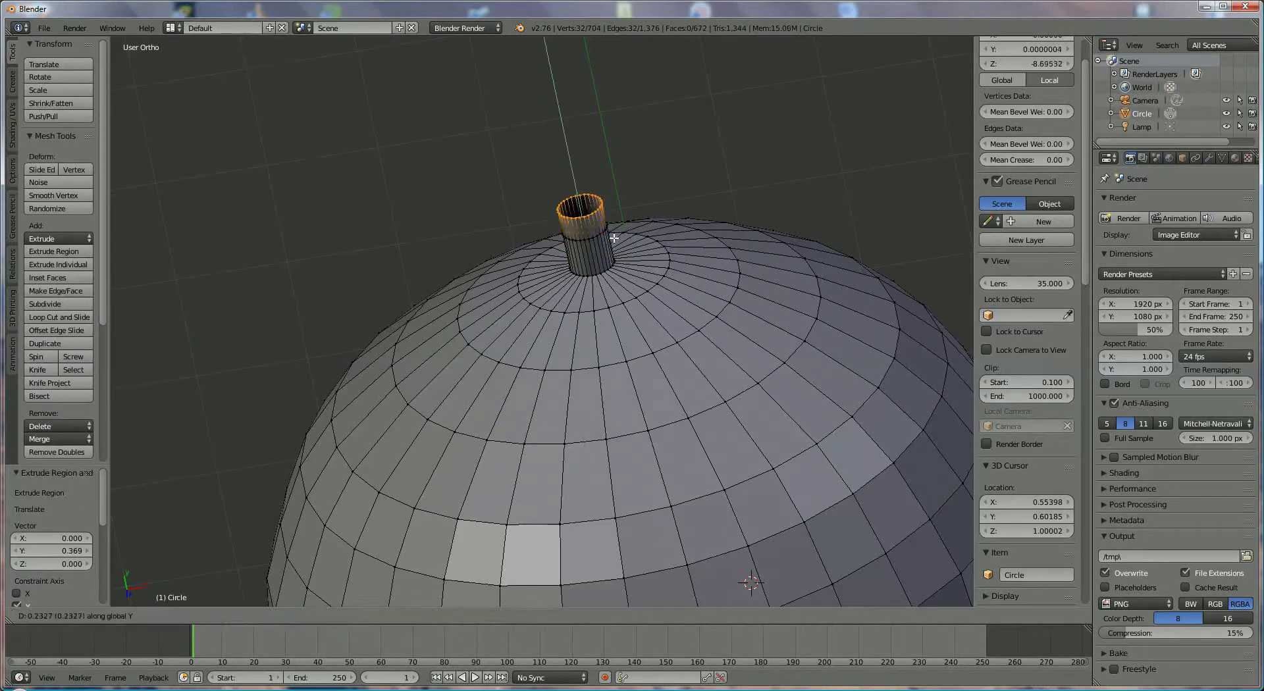
{"action": "left_click", "coordinate": [613, 230]}
{"action": "key", "text": "e"}
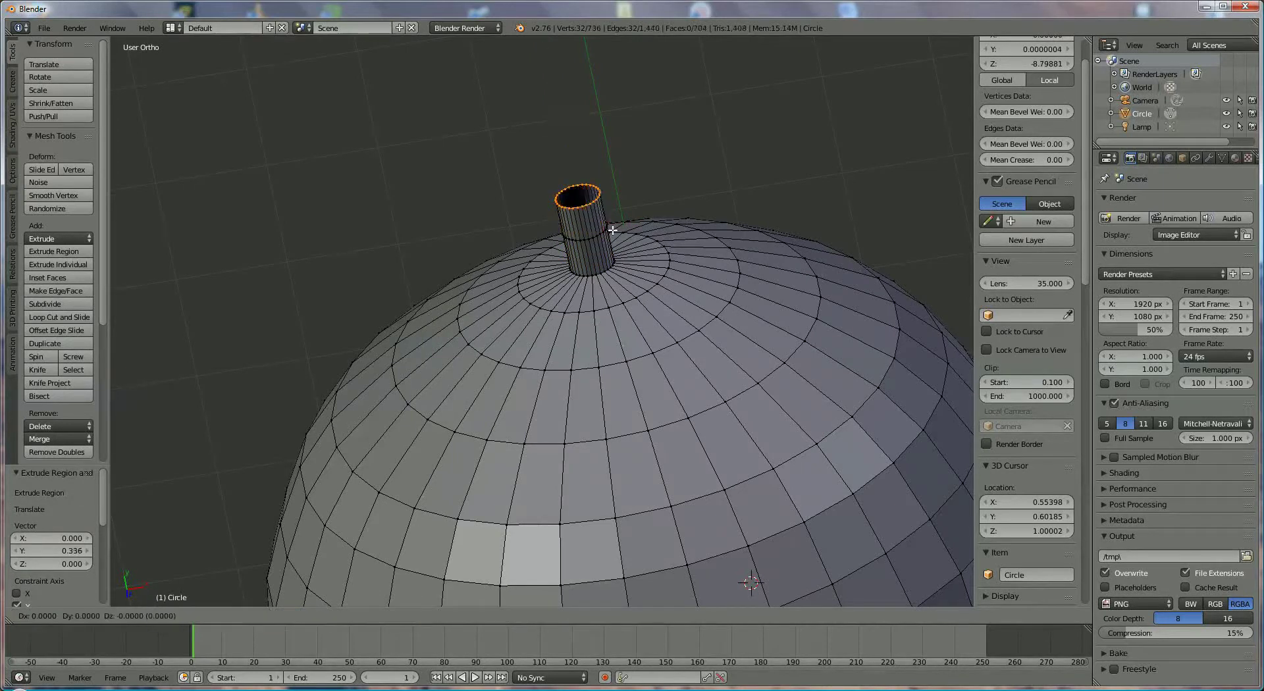
{"action": "left_click", "coordinate": [607, 196]}
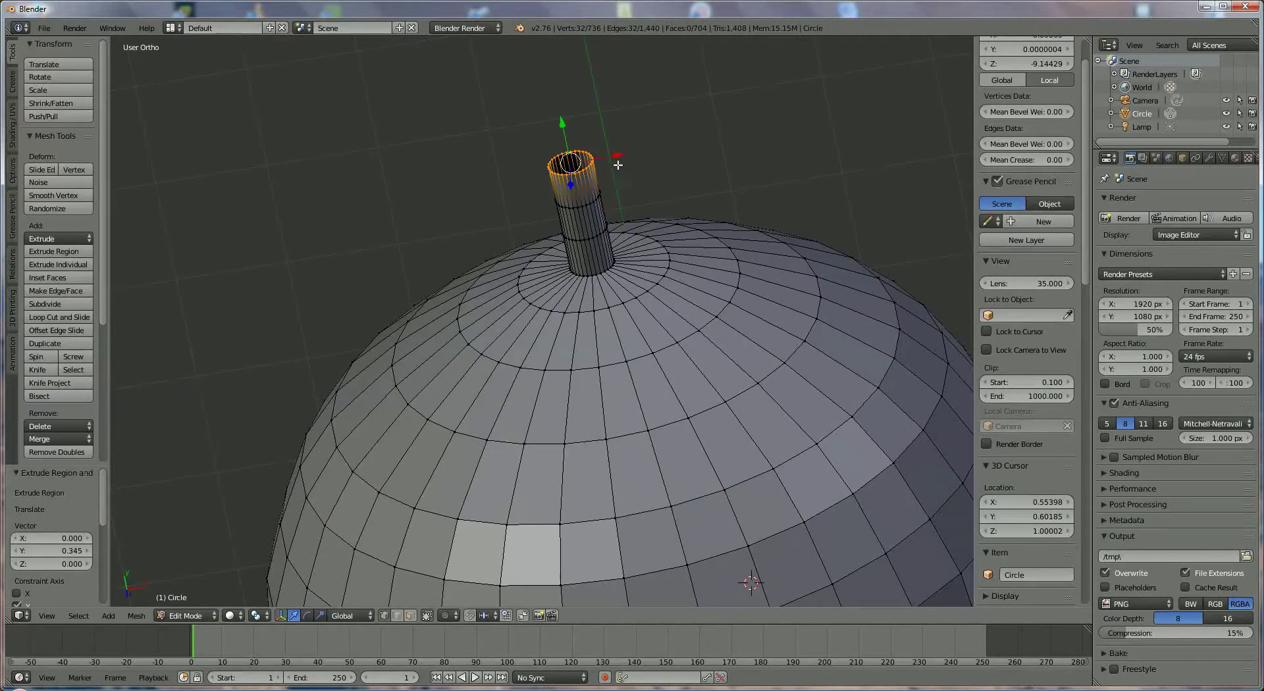
- Shift the stem's end ring slightly along X to bend the stem, and fill the ring with a face
{"action": "left_click_drag", "start_coordinate": [615, 155], "coordinate": [612, 158]}
{"action": "key", "text": "f"}
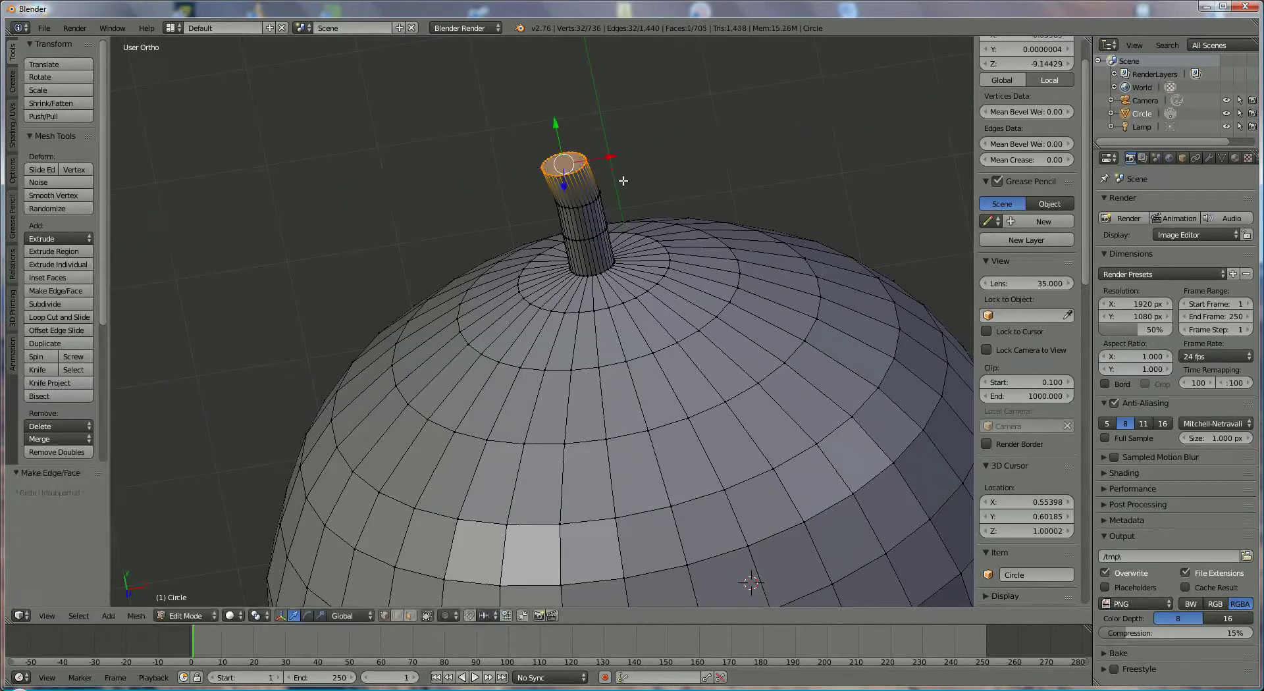
{"action": "middle_click_drag", "start_coordinate": [619, 185], "coordinate": [630, 191]}
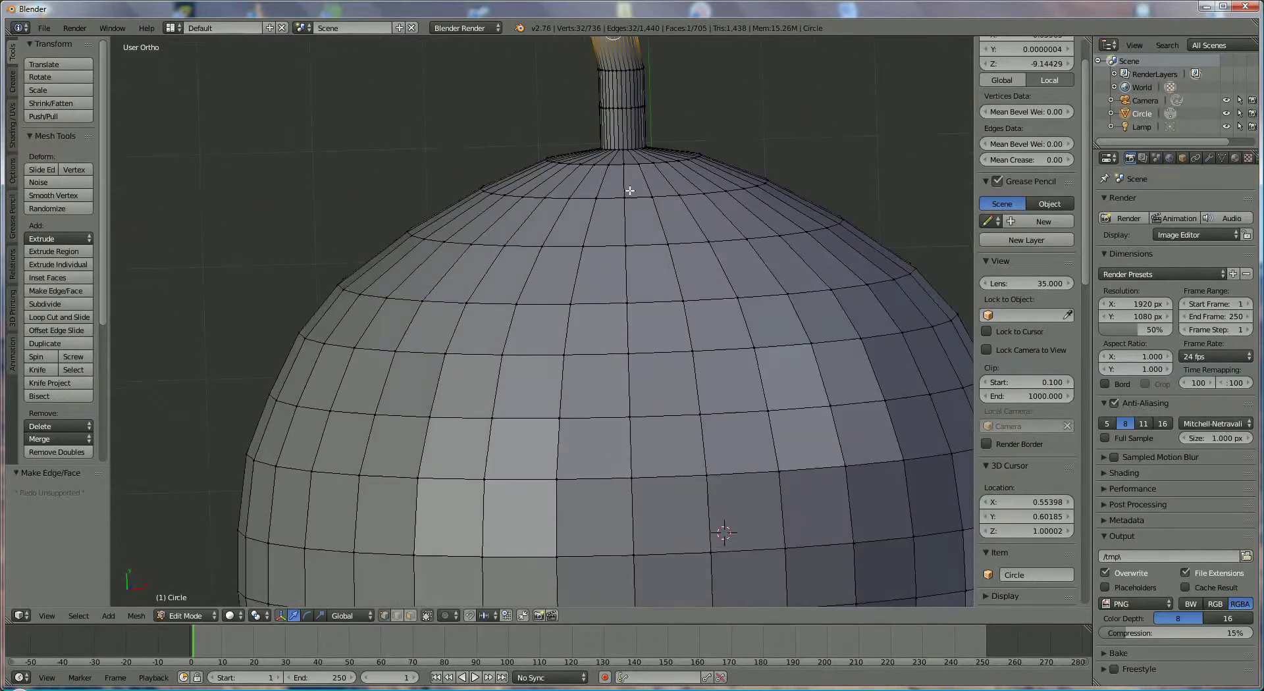
- Turn off limiting selection to visible geometry and box-select the stem's three upper rings, including the vertices on the back
{"action": "middle_click_drag", "start_coordinate": [718, 123], "coordinate": [708, 266], "text": "shift"}
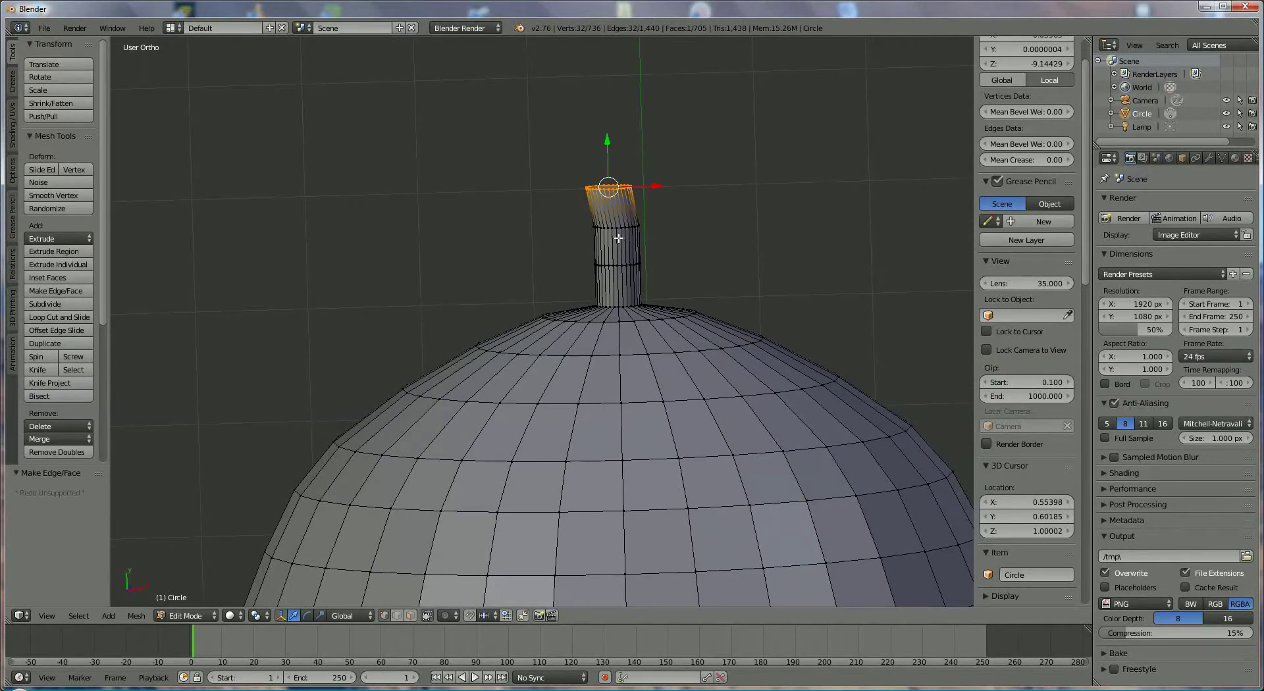
{"action": "key", "text": "b"}
{"action": "left_click_drag", "start_coordinate": [523, 169], "coordinate": [615, 208]}
{"action": "left_click_drag", "start_coordinate": [672, 242], "coordinate": [706, 275]}
{"action": "middle_click_drag", "start_coordinate": [735, 243], "coordinate": [644, 333]}
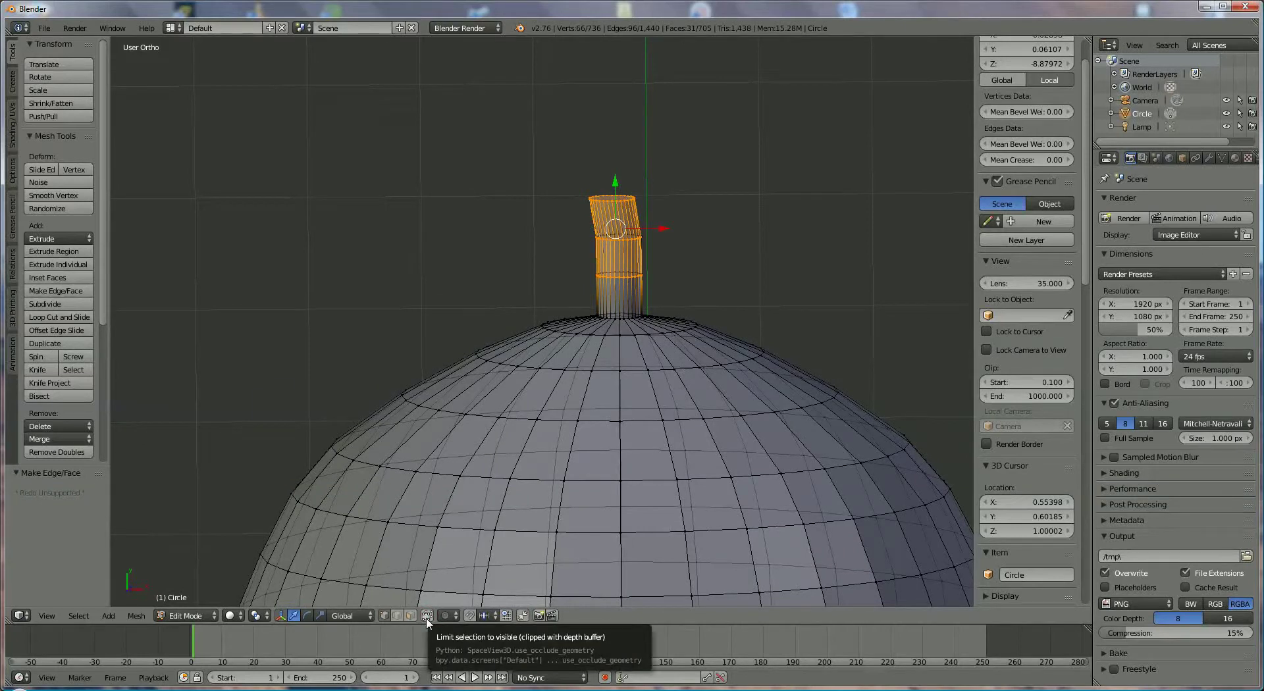
{"action": "left_click", "coordinate": [426, 616]}
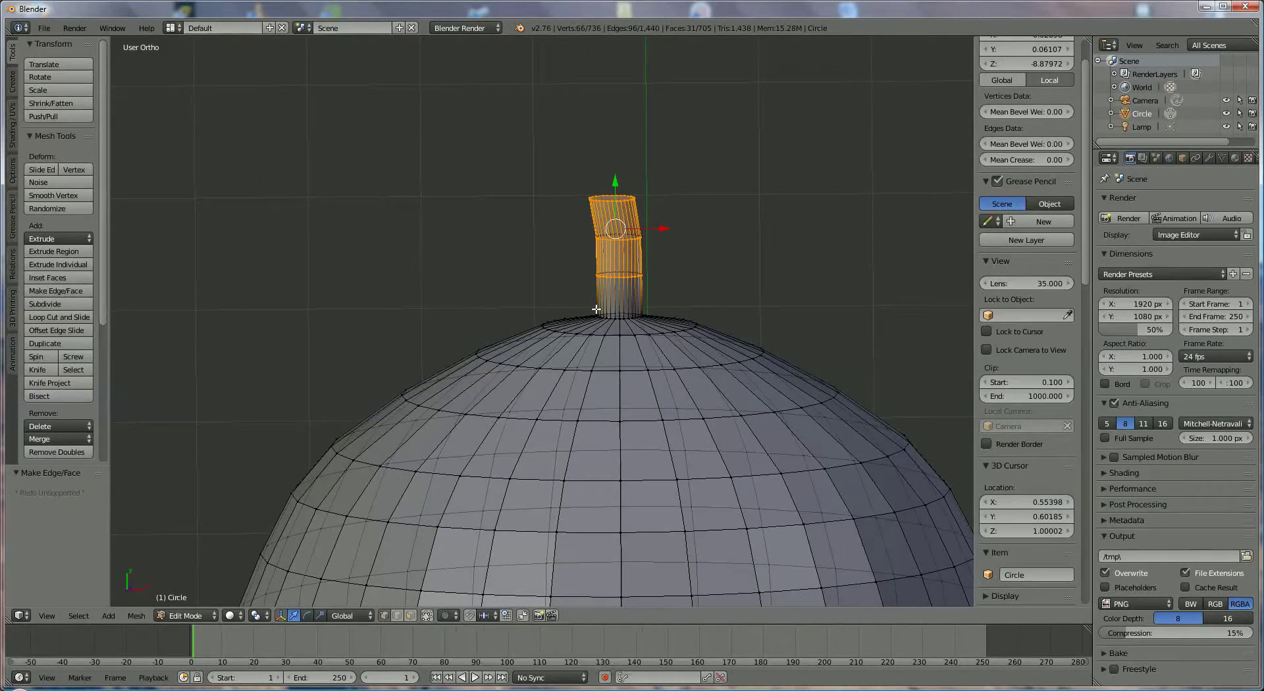
{"action": "key", "text": "b"}
{"action": "left_click_drag", "start_coordinate": [527, 156], "coordinate": [670, 288]}
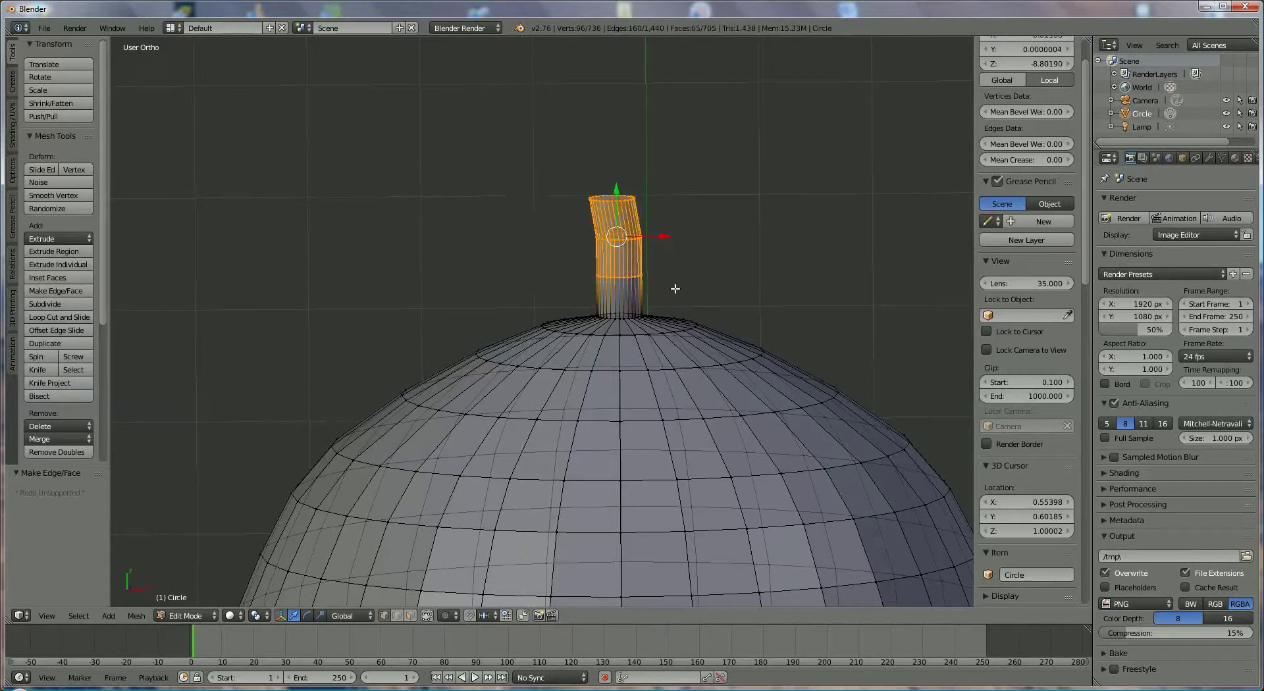
- Shift the three upper stem rings by -0.099 and 0.256 along X, with a slight rotation between the moves
{"action": "left_click_drag", "start_coordinate": [663, 236], "coordinate": [655, 238]}
{"action": "key", "text": "r"}
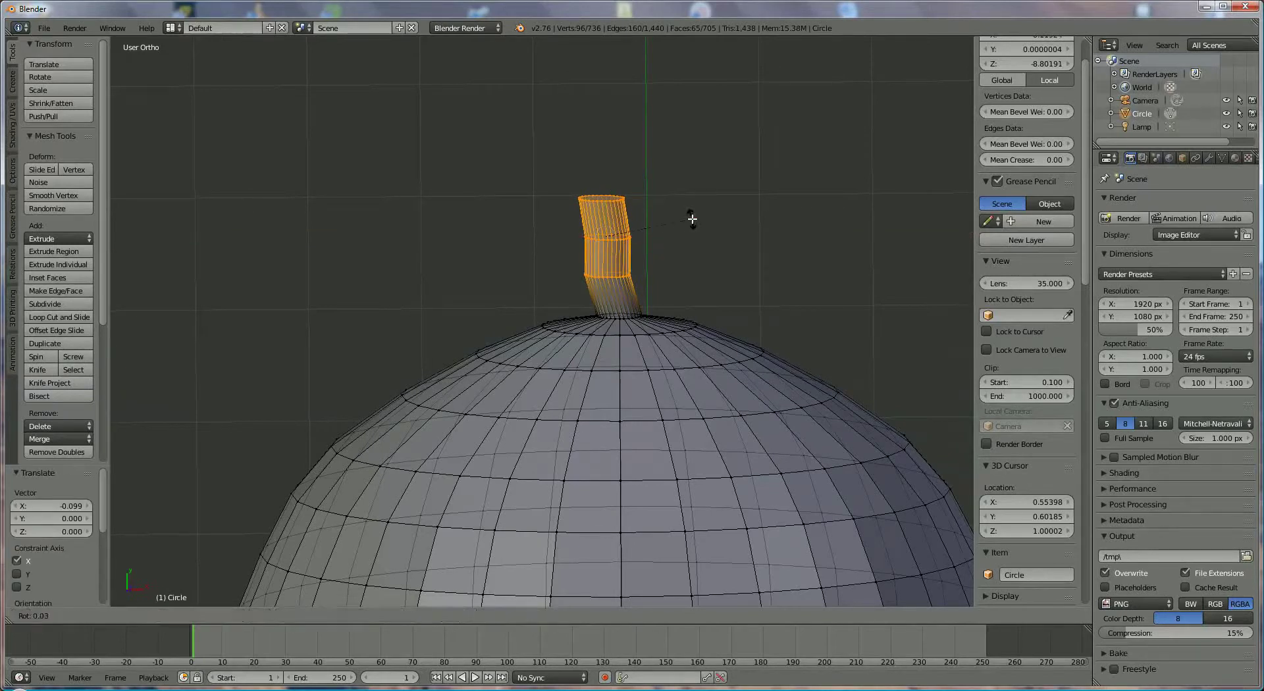
{"action": "left_click", "coordinate": [693, 222]}
{"action": "left_click_drag", "start_coordinate": [659, 236], "coordinate": [689, 237]}
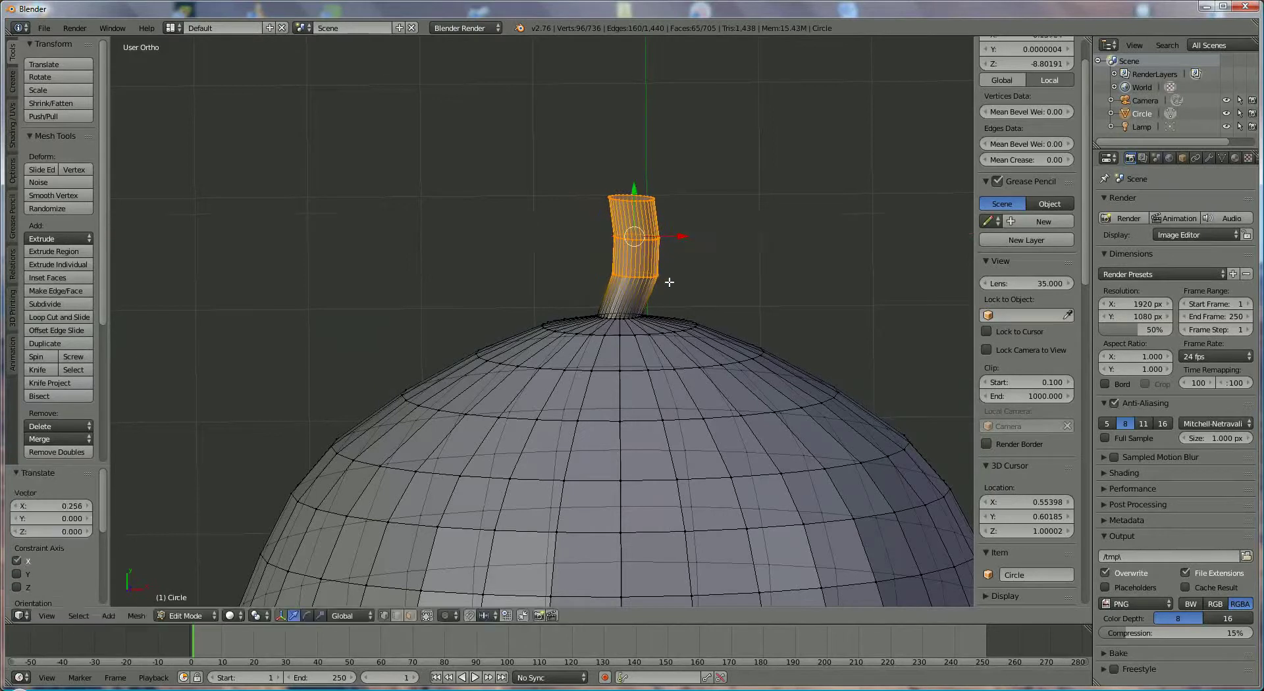
- Extend the selection down to the stem's base ring with circle select
{"action": "middle_click_drag", "start_coordinate": [670, 284], "coordinate": [669, 300]}
{"action": "key", "text": "c"}
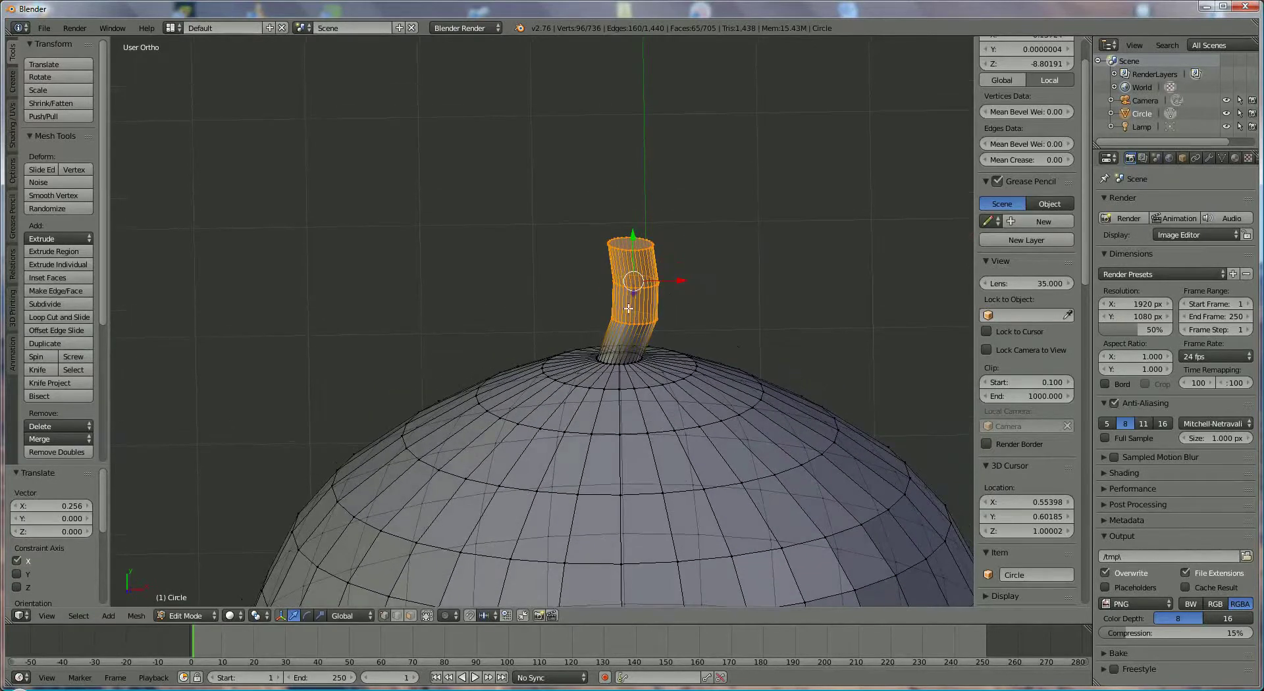
{"action": "mouse_move", "coordinate": [629, 310]}
{"action": "left_mouse_down"}
{"action": "mouse_move", "coordinate": [637, 337]}
{"action": "mouse_move", "coordinate": [593, 349]}
{"action": "mouse_move", "coordinate": [618, 361]}
{"action": "mouse_move", "coordinate": [635, 352]}
{"action": "mouse_move", "coordinate": [591, 357]}
{"action": "left_mouse_up"}
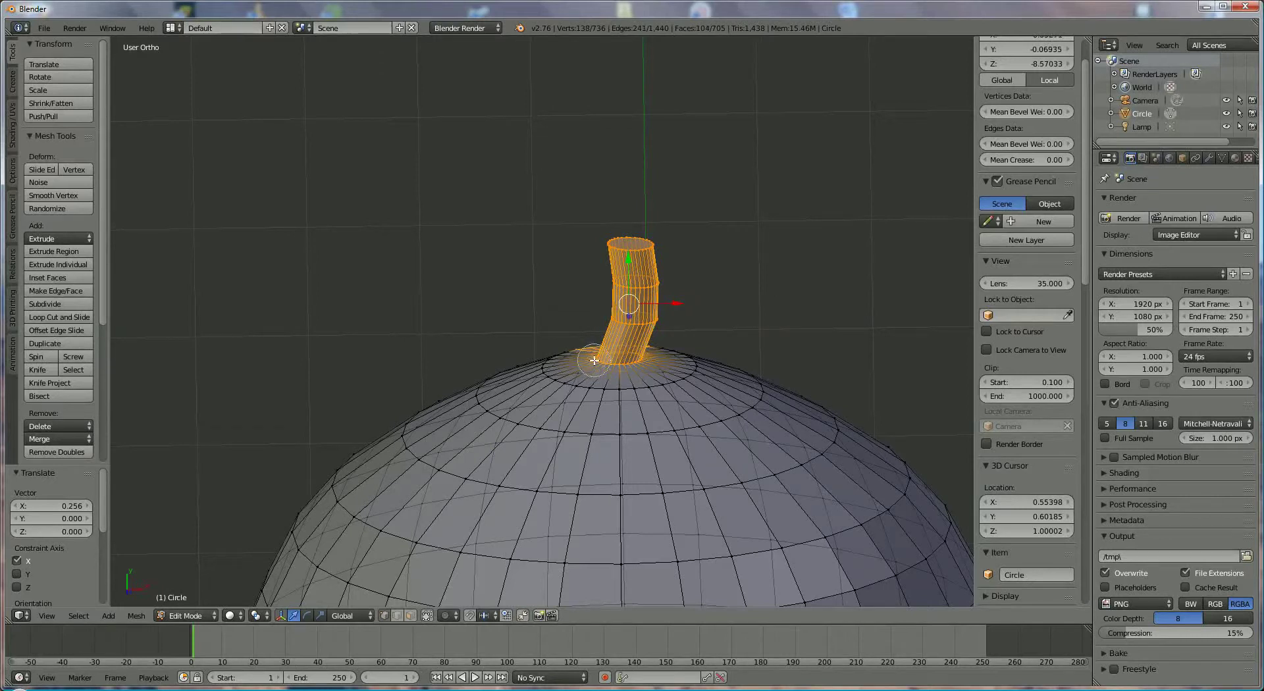
{"action": "key", "text": "Escape"}
- Deselect the stray vertices on the mango's body so that the selection covers only the stem
{"action": "mouse_move", "coordinate": [682, 344]}
{"action": "middle_mouse_down"}
{"action": "mouse_move", "coordinate": [658, 316]}
{"action": "mouse_move", "coordinate": [662, 451]}
{"action": "mouse_move", "coordinate": [637, 381]}
{"action": "middle_mouse_up"}
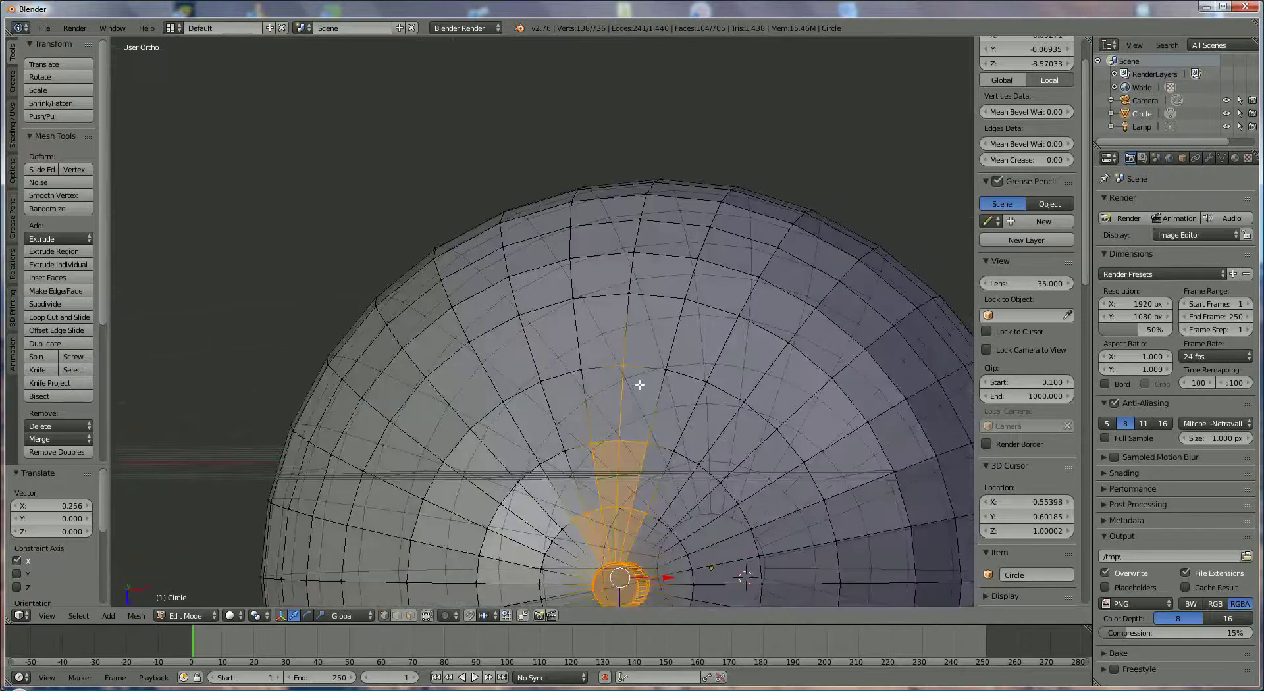
{"action": "left_click", "coordinate": [623, 367], "text": "shift"}
{"action": "left_click", "coordinate": [620, 445], "text": "shift"}
{"action": "left_click", "coordinate": [598, 444], "text": "shift"}
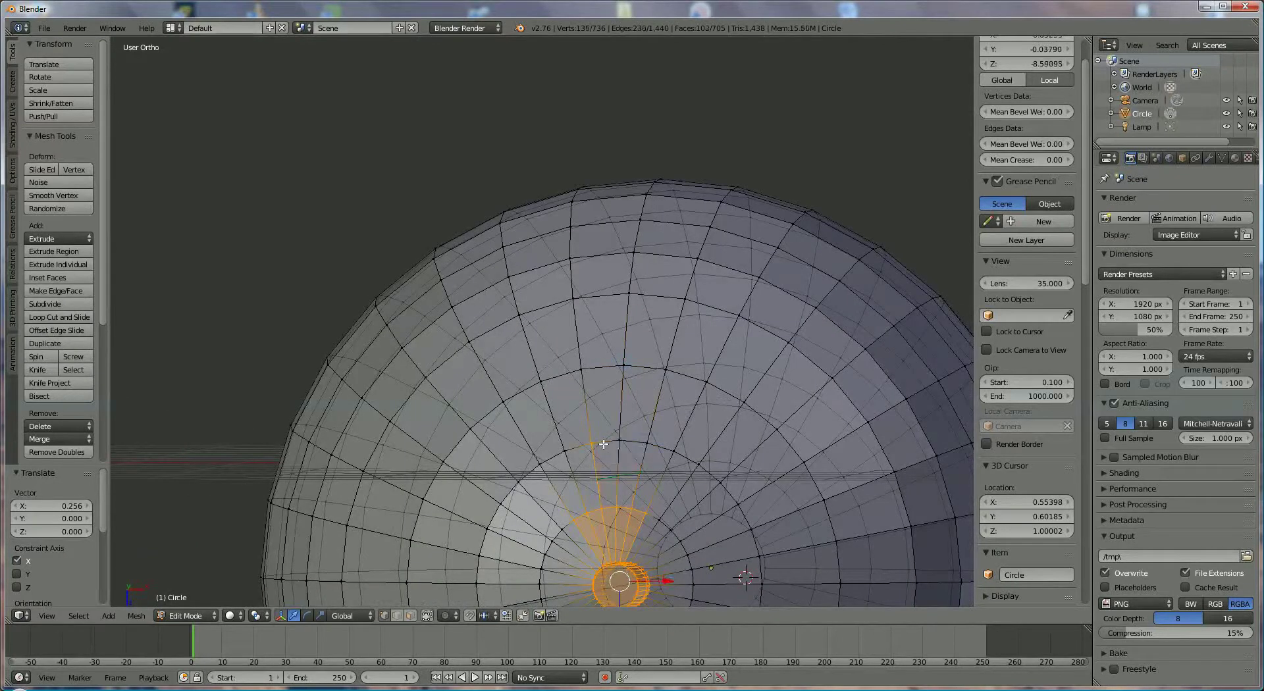
{"action": "left_click", "coordinate": [592, 442], "text": "shift"}
{"action": "left_click", "coordinate": [596, 511], "text": "shift"}
{"action": "left_click", "coordinate": [585, 514], "text": "shift"}
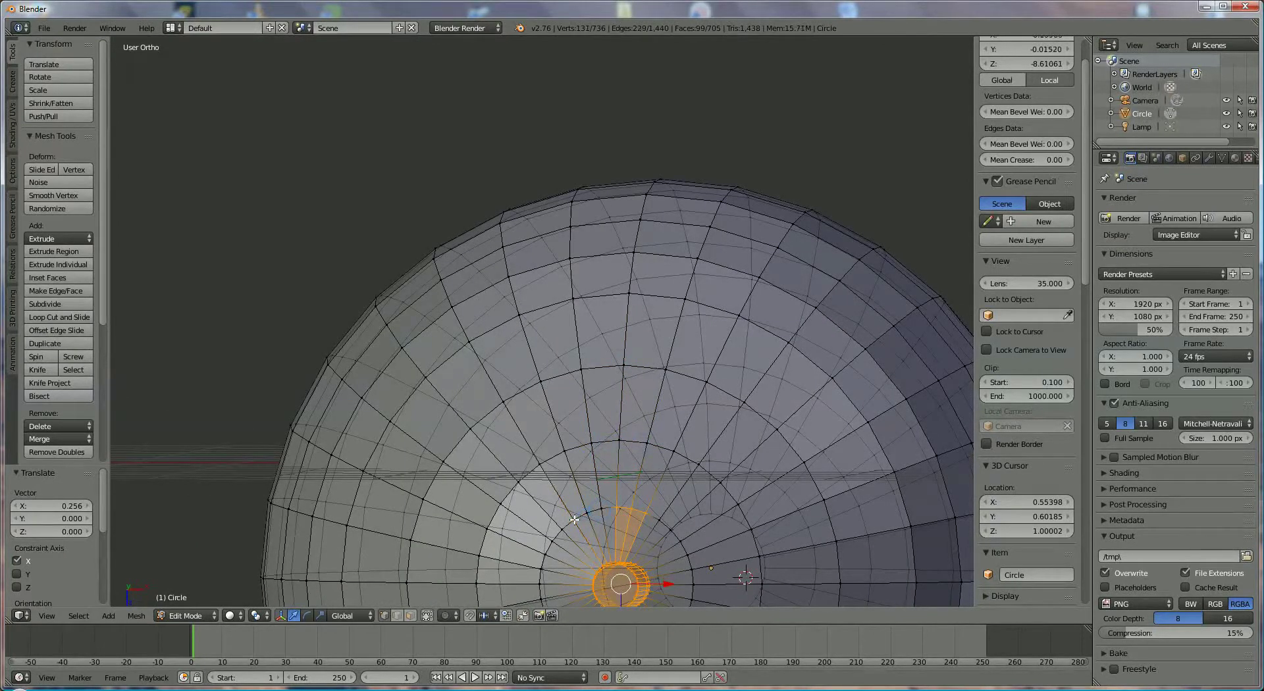
{"action": "left_click", "coordinate": [637, 511], "text": "shift"}
{"action": "left_click", "coordinate": [641, 513], "text": "shift"}
{"action": "left_click", "coordinate": [618, 509], "text": "shift"}
{"action": "middle_click_drag", "start_coordinate": [619, 509], "coordinate": [678, 290]}
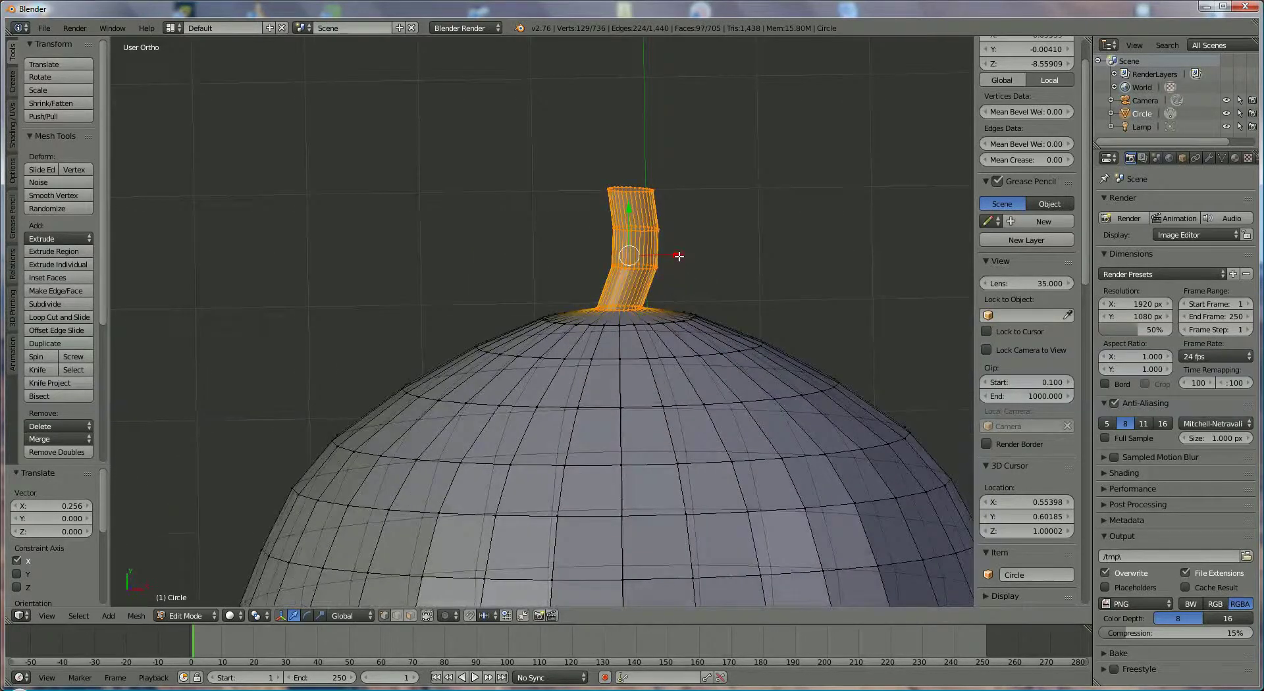
- Move the whole stem along +X, the last shift 0.146, and adjust its height by -0.111 and 0.035 along Y
{"action": "left_click_drag", "start_coordinate": [678, 256], "coordinate": [702, 258]}
{"action": "left_click_drag", "start_coordinate": [655, 204], "coordinate": [652, 224]}
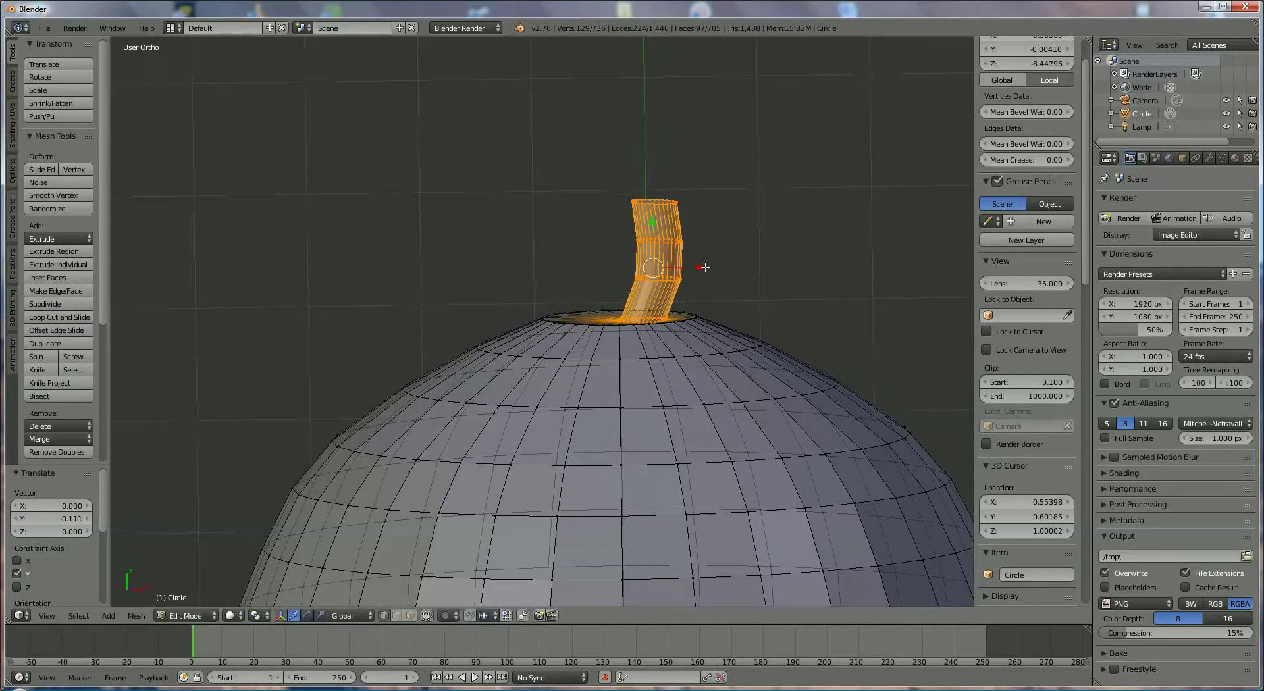
{"action": "left_click_drag", "start_coordinate": [705, 267], "coordinate": [717, 267]}
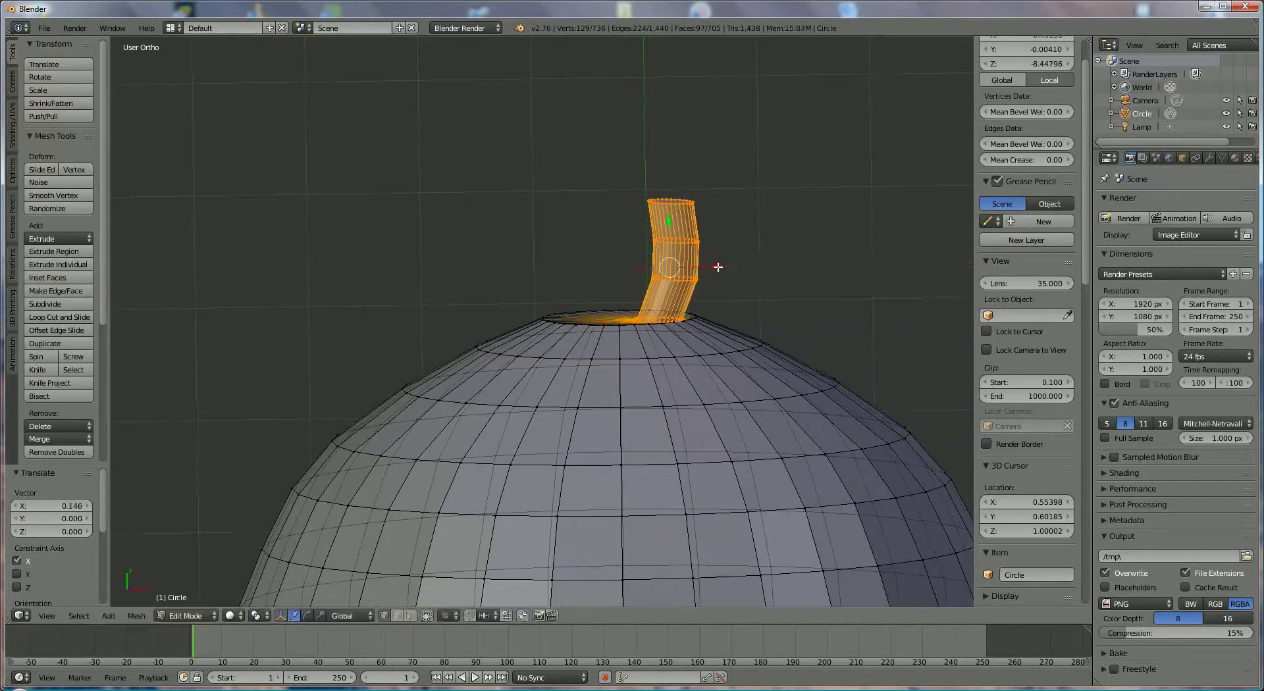
{"action": "left_click", "coordinate": [668, 225]}
{"action": "middle_click_drag", "start_coordinate": [685, 296], "coordinate": [689, 280]}
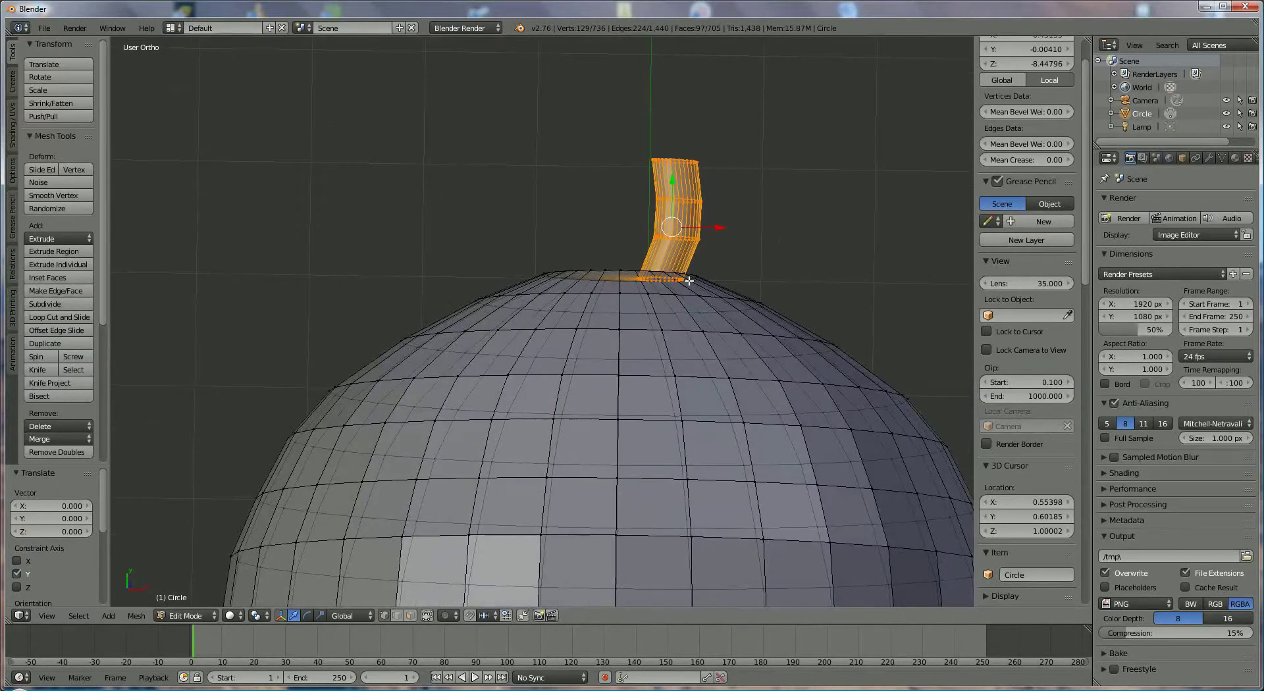
{"action": "key", "text": "KP_7"}
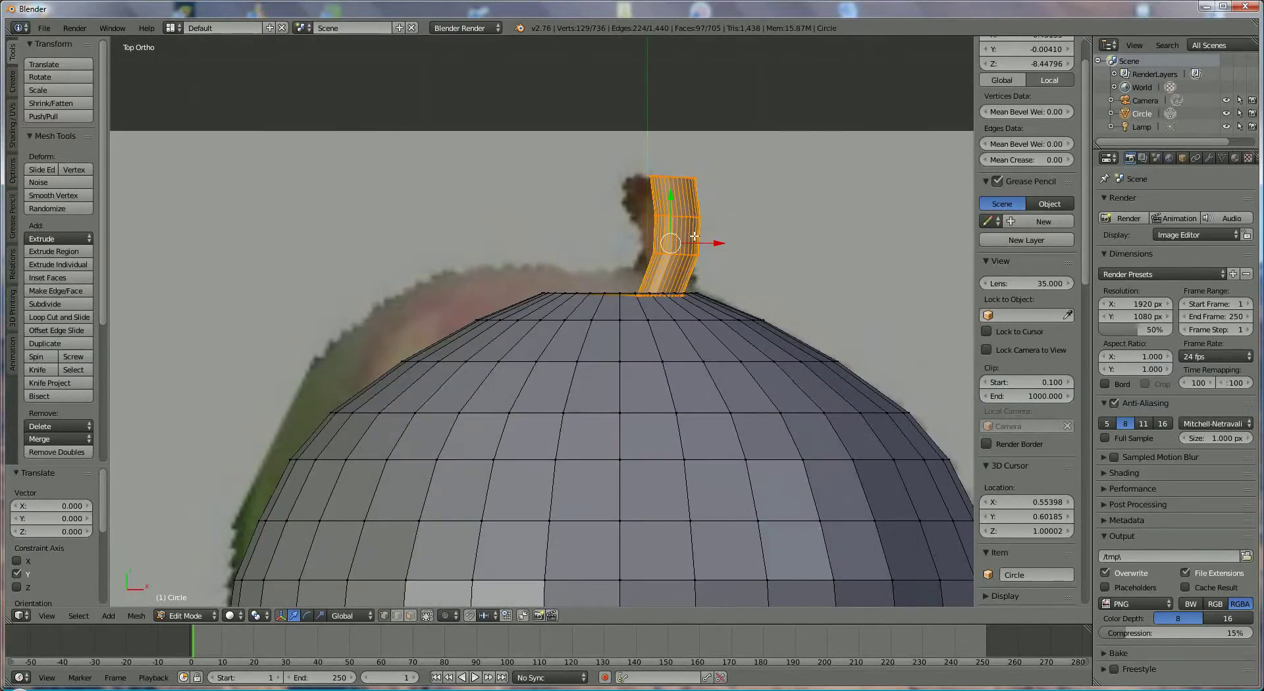
{"action": "left_click_drag", "start_coordinate": [673, 196], "coordinate": [671, 191]}
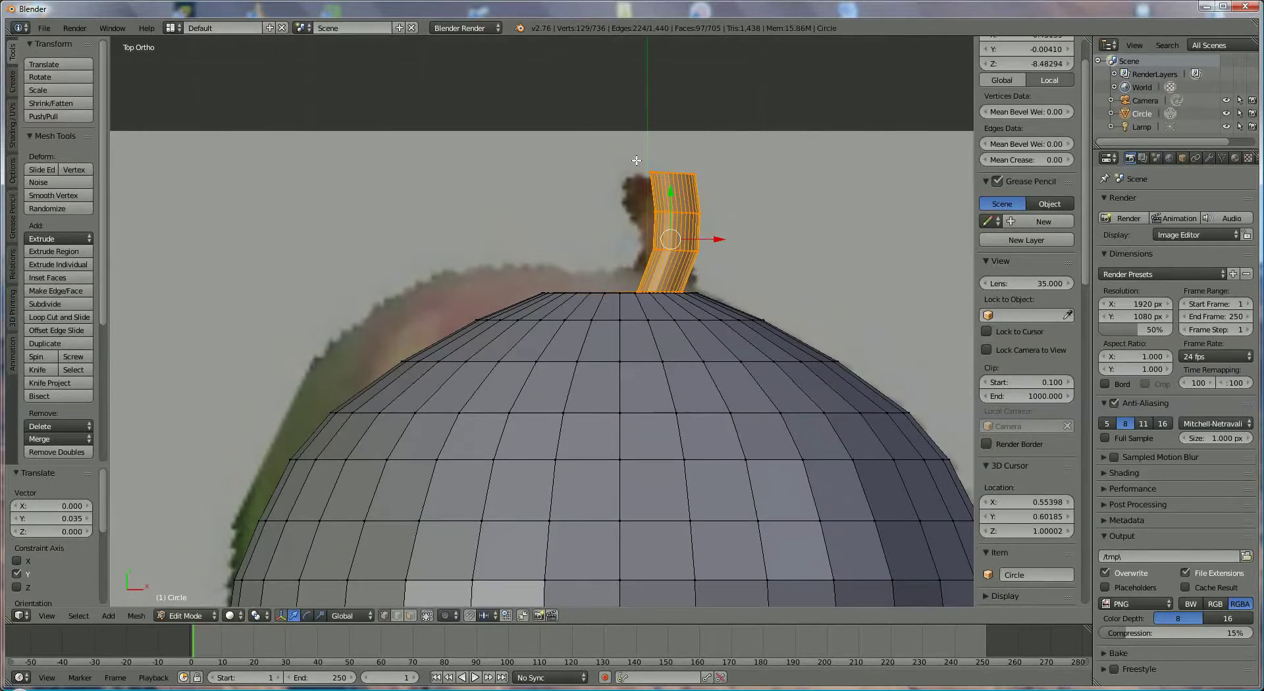
- Select the stem's two uppermost rings and move them -0.093 along X toward the reference stem
{"action": "right_click", "coordinate": [651, 169]}
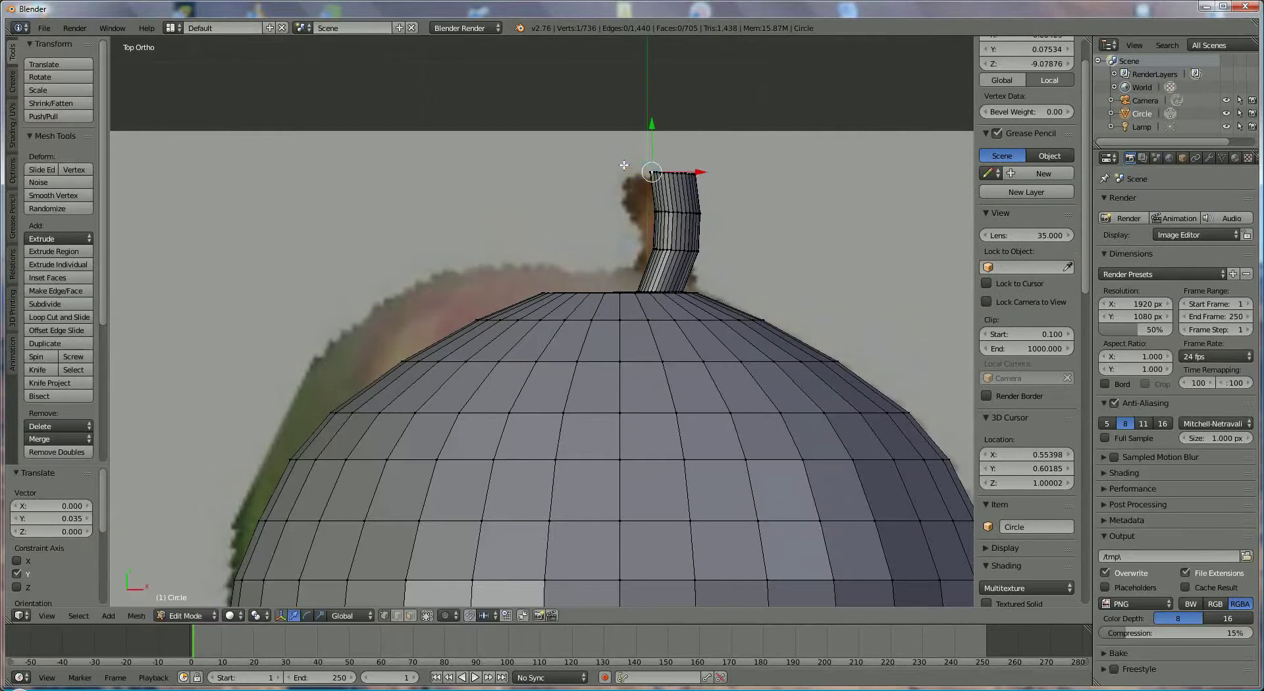
{"action": "key", "text": "b"}
{"action": "left_click_drag", "start_coordinate": [622, 142], "coordinate": [724, 224]}
{"action": "key", "text": "g"}
{"action": "key", "text": "x"}
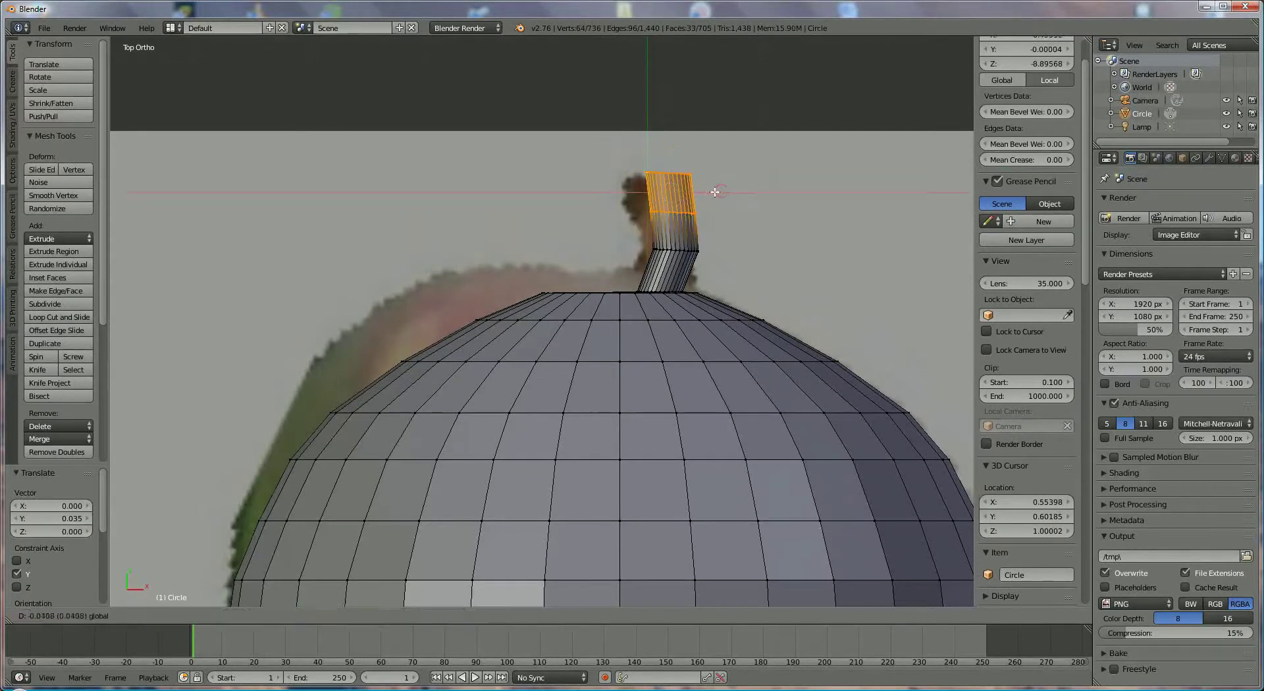
{"action": "left_click", "coordinate": [706, 192]}
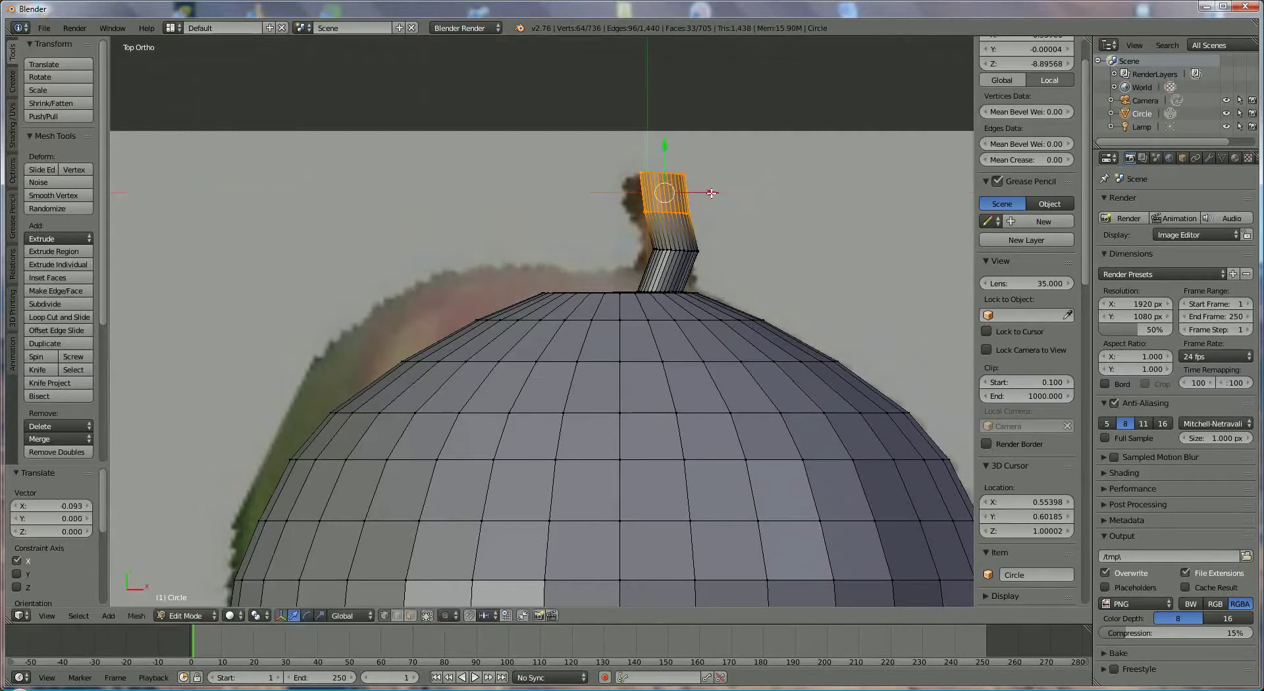
- Move only the stem's end ring a further -0.093 along X to finish the bend
{"action": "right_click", "coordinate": [654, 176]}
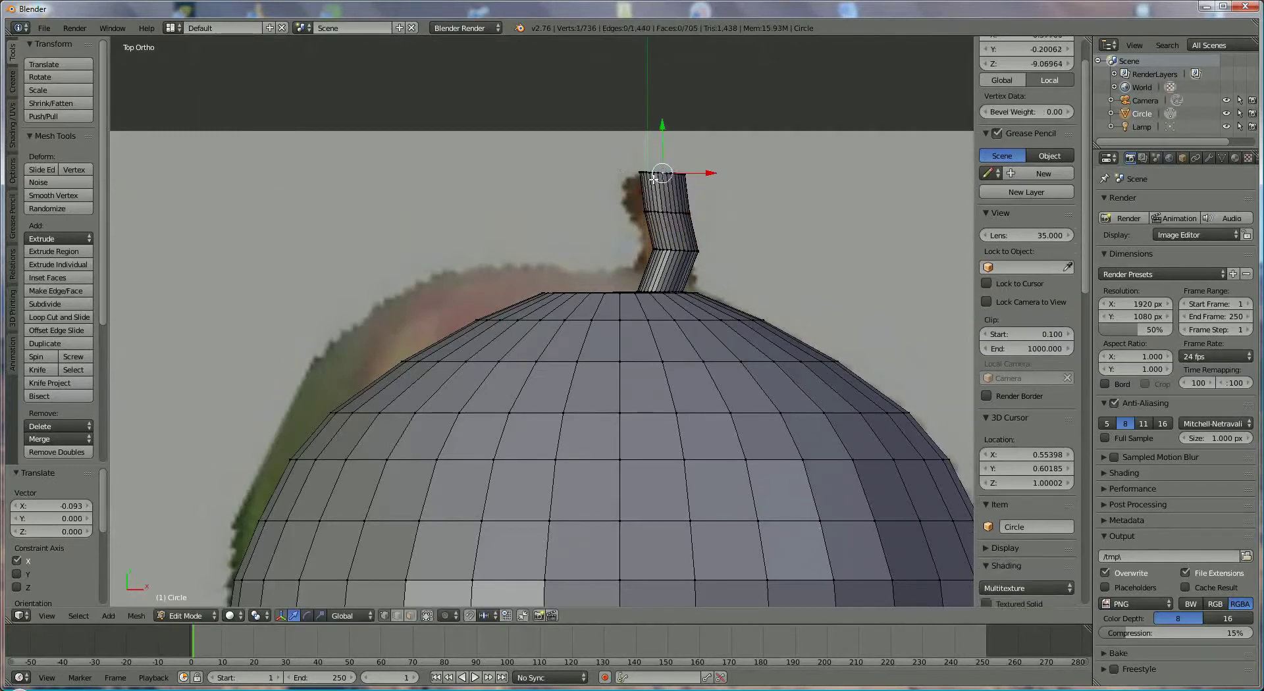
{"action": "key", "text": "ctrl+z"}
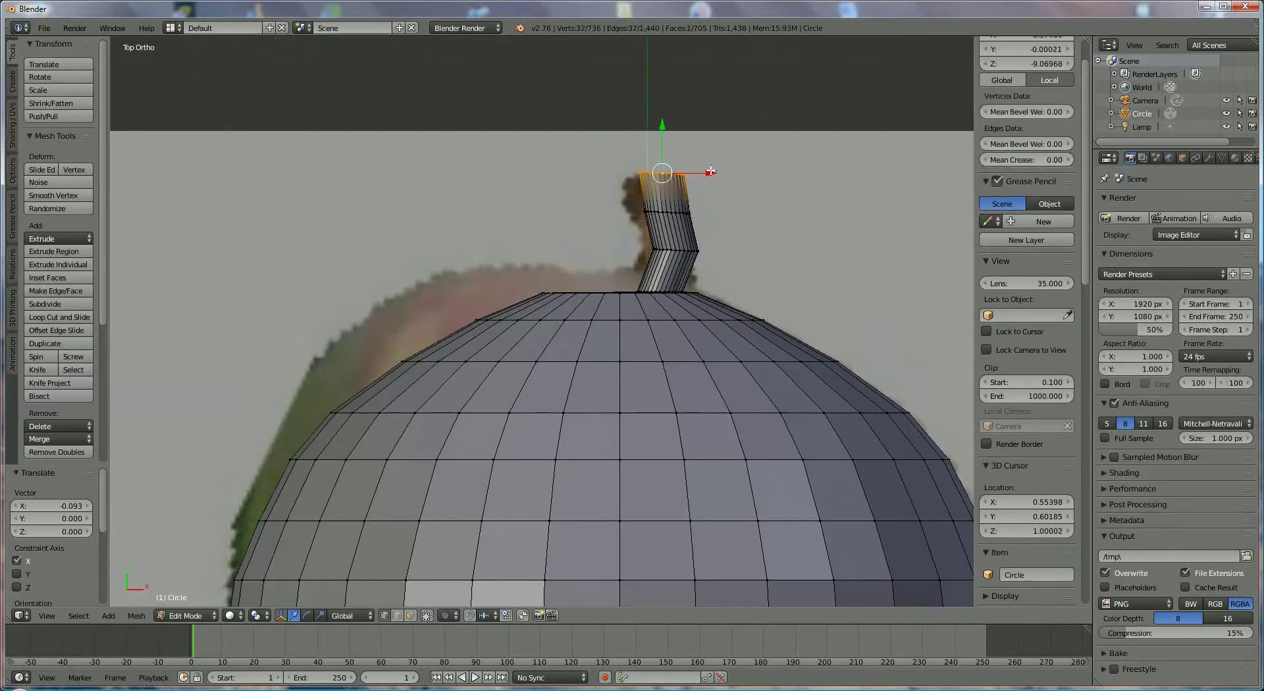
{"action": "key", "text": "g"}
{"action": "key", "text": "x"}
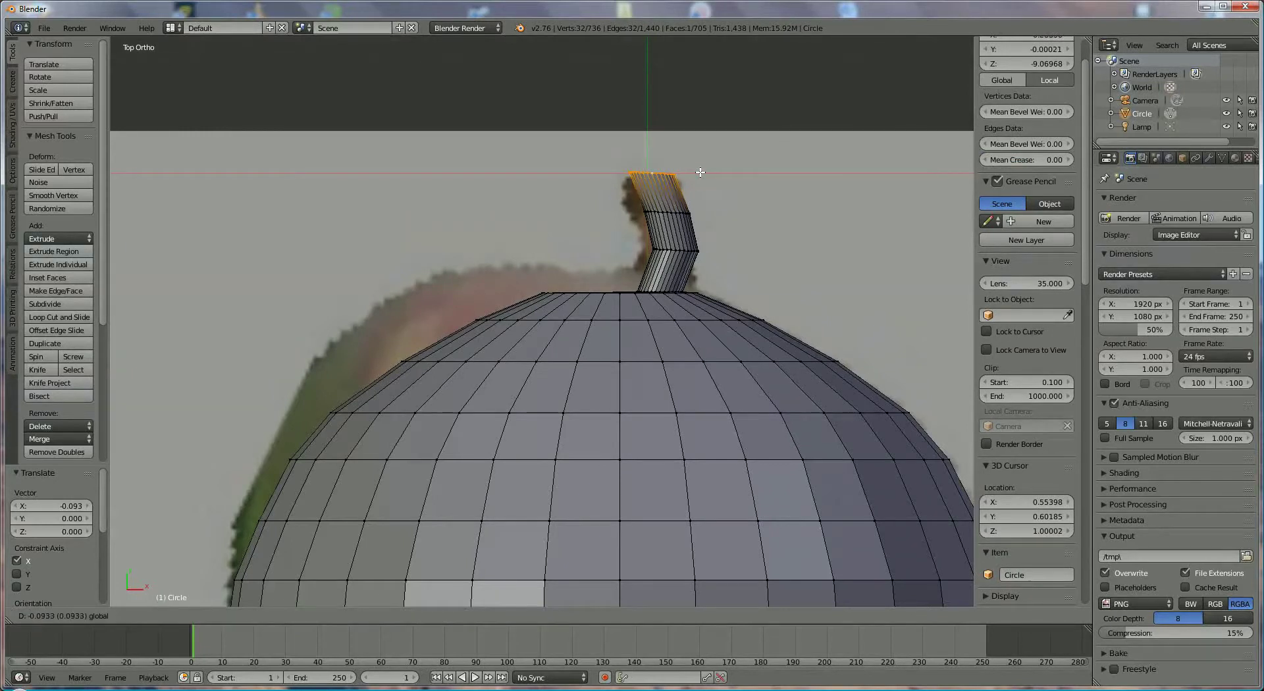
{"action": "left_click", "coordinate": [700, 172]}
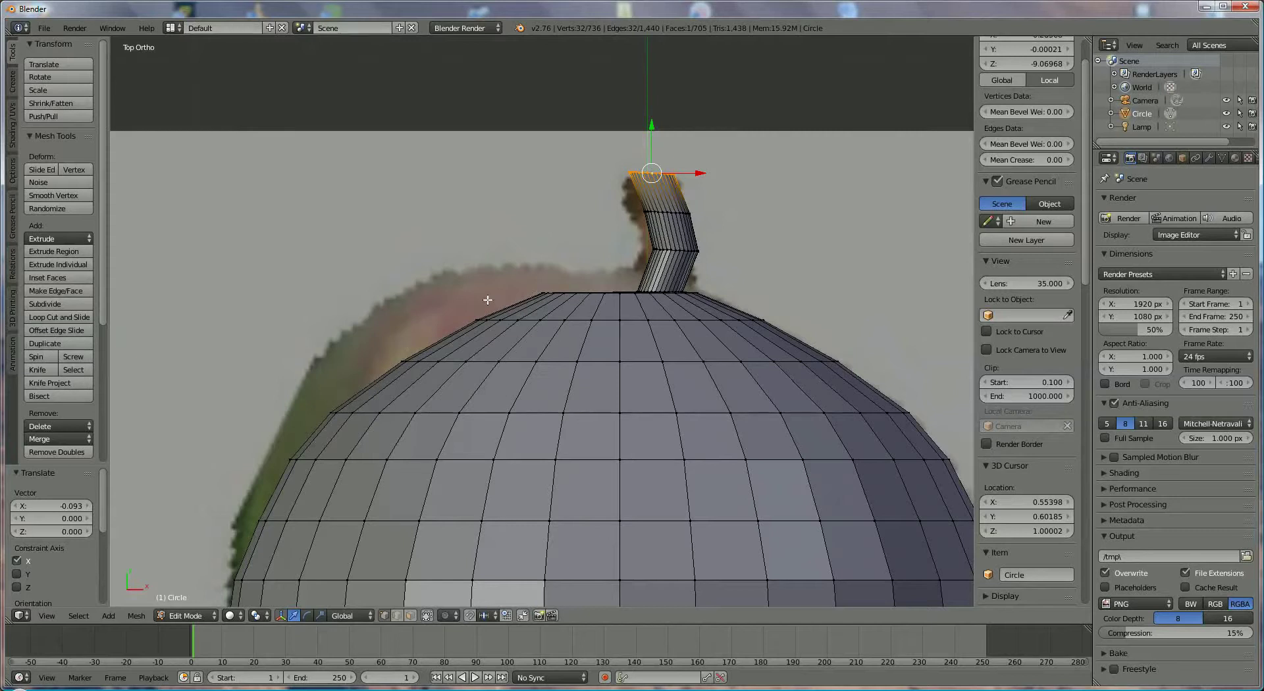
- Select seven adjacent vertices along one ring on the mango's shoulder, on the -X side of the stem
{"action": "middle_click_drag", "start_coordinate": [487, 313], "coordinate": [648, 399]}
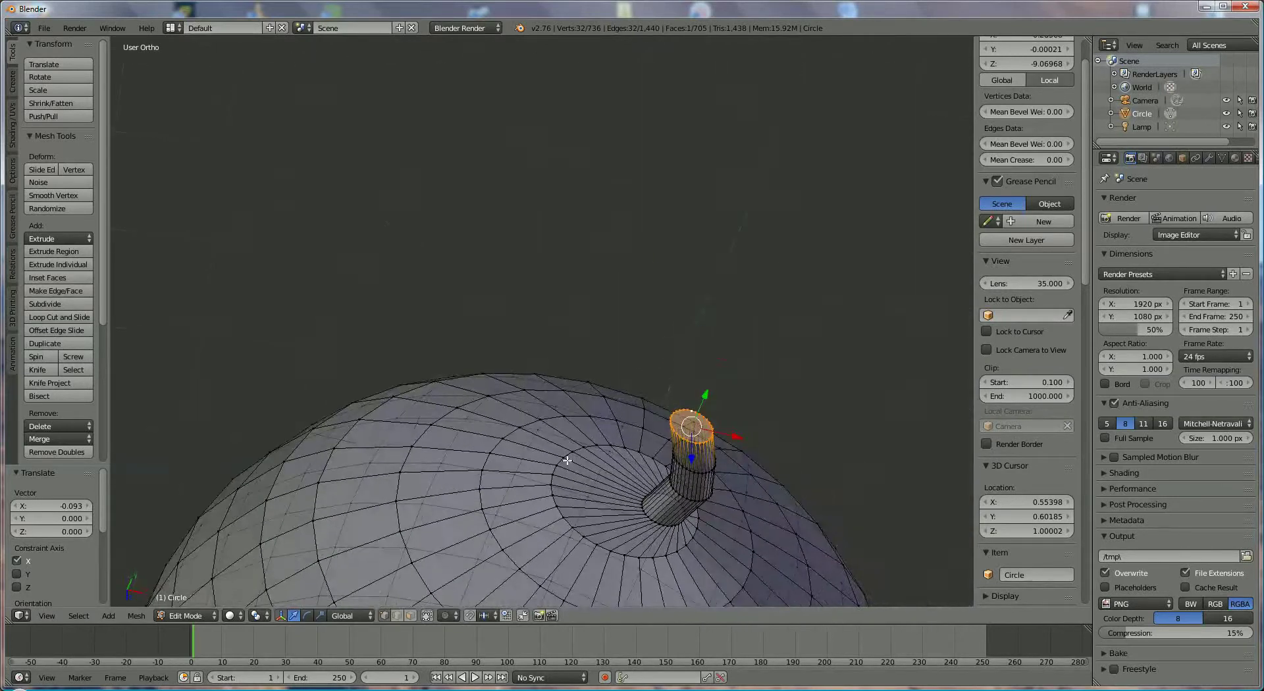
{"action": "right_click", "coordinate": [456, 410]}
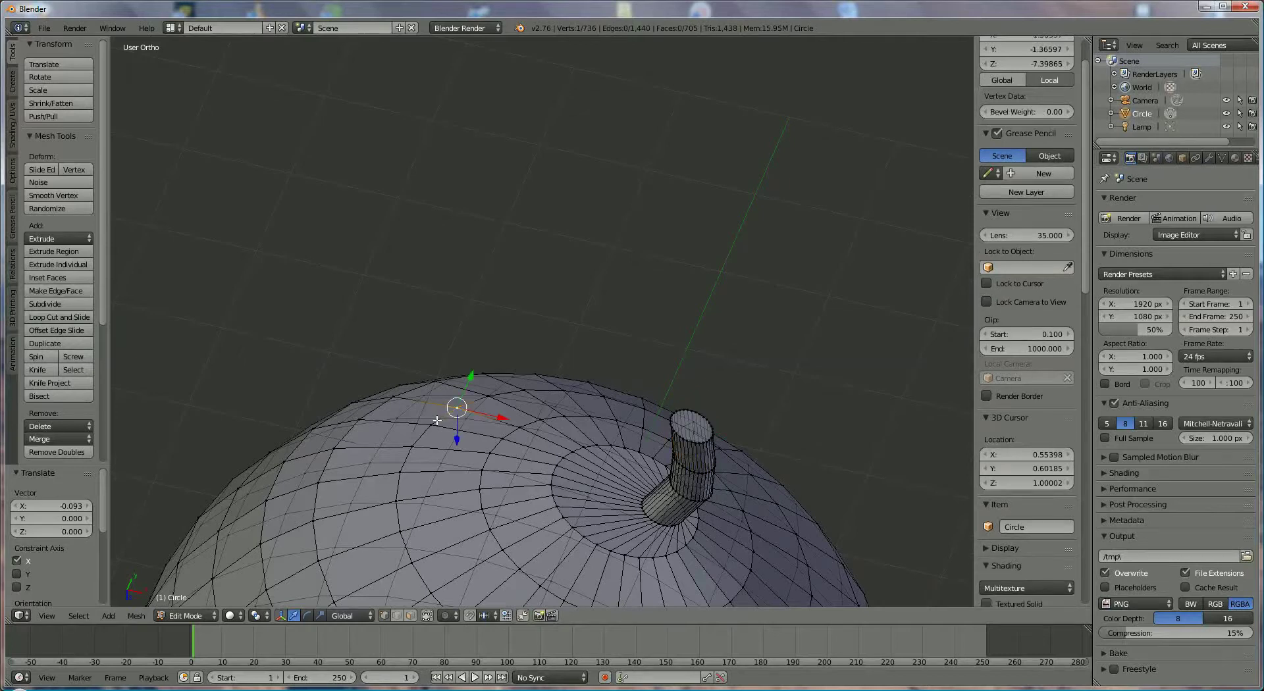
{"action": "right_click", "coordinate": [431, 424]}
{"action": "right_click", "coordinate": [457, 408], "text": "shift"}
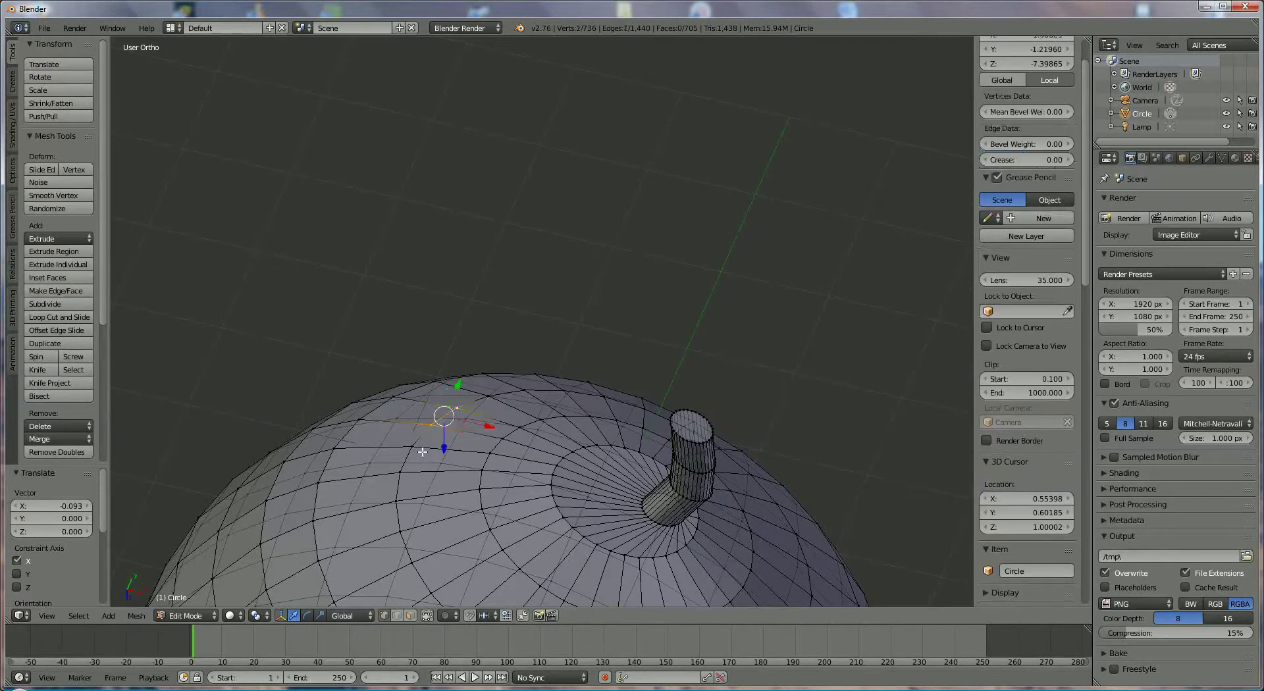
{"action": "right_click", "coordinate": [413, 448], "text": "shift"}
{"action": "right_click", "coordinate": [403, 470], "text": "shift"}
{"action": "right_click", "coordinate": [397, 503], "text": "shift"}
{"action": "right_click", "coordinate": [400, 530], "text": "shift"}
{"action": "right_click", "coordinate": [413, 563], "text": "shift"}
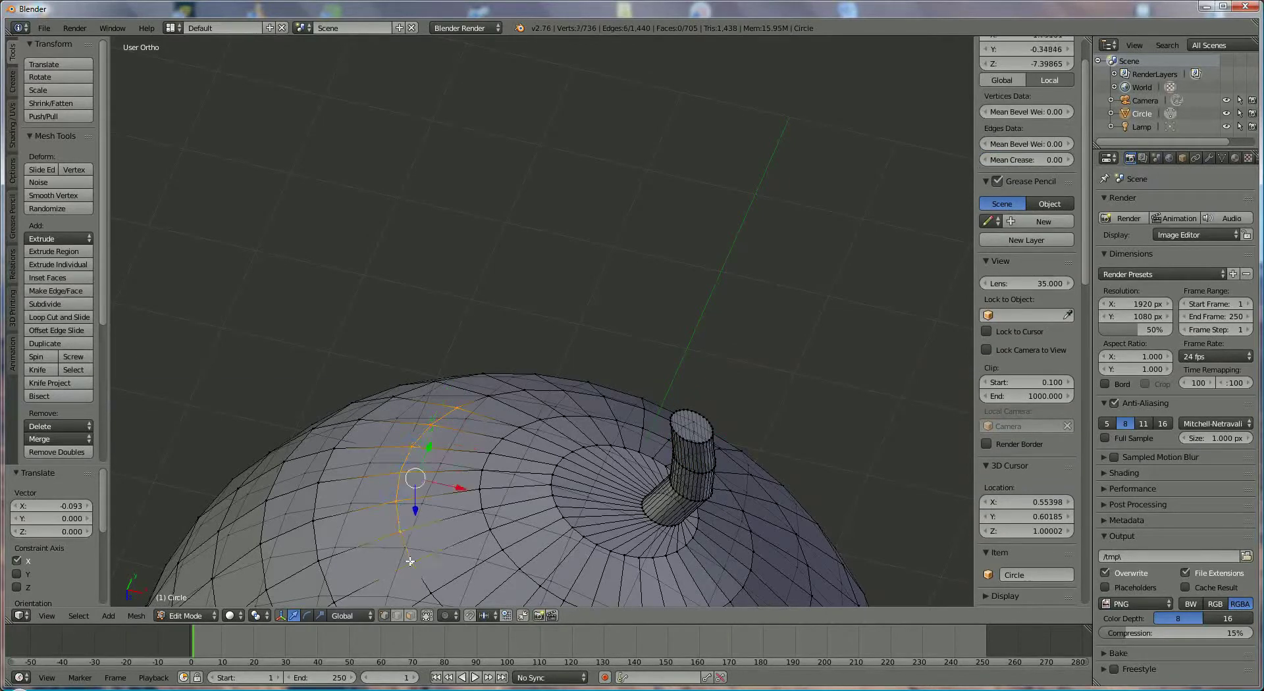
- Add five adjacent vertices of the next ring outward to the shoulder selection, forming a patch of faces
{"action": "right_click", "coordinate": [359, 419], "text": "shift"}
{"action": "right_click", "coordinate": [342, 450], "text": "shift"}
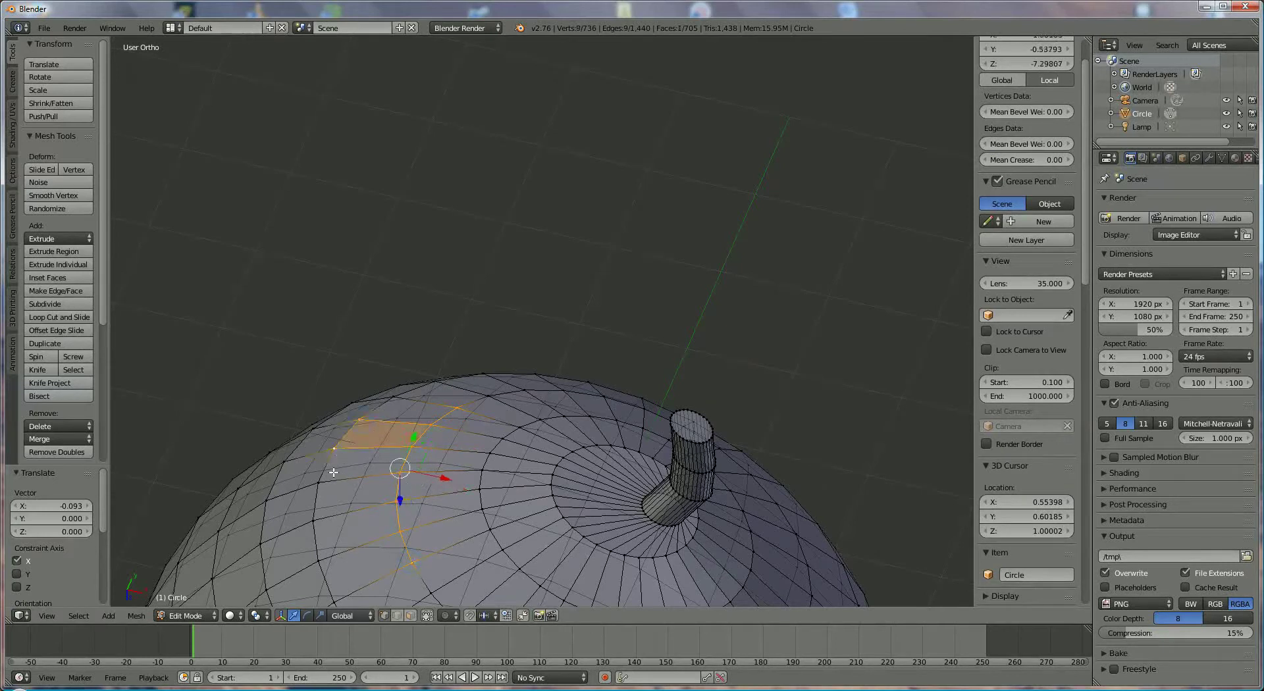
{"action": "right_click", "coordinate": [329, 473], "text": "shift"}
{"action": "right_click", "coordinate": [314, 516], "text": "shift"}
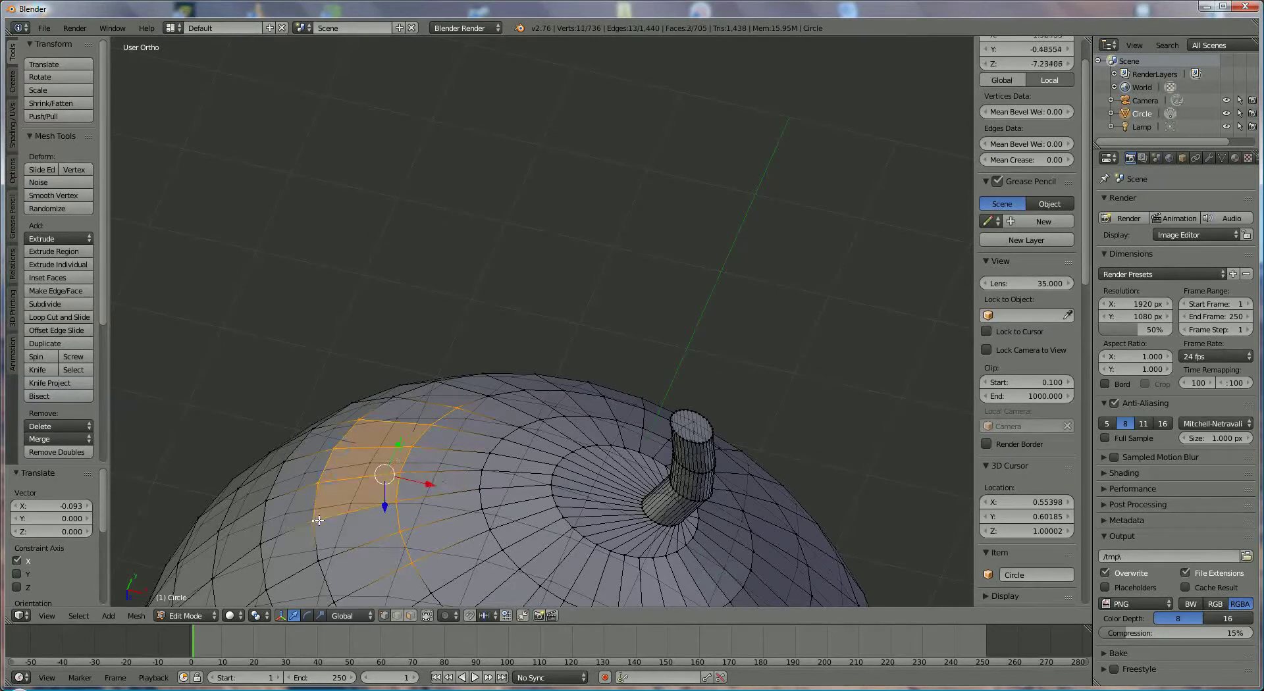
{"action": "right_click", "coordinate": [321, 553], "text": "shift"}
- Raise the shoulder patch 0.547 along Y with smooth proportional editing, widening the influence size to 2.59, and compare it with the reference from above
{"action": "scroll", "coordinate": [452, 485], "scroll_direction": "down", "scroll_amount": 2}
{"action": "middle_click_drag", "start_coordinate": [459, 452], "coordinate": [451, 418]}
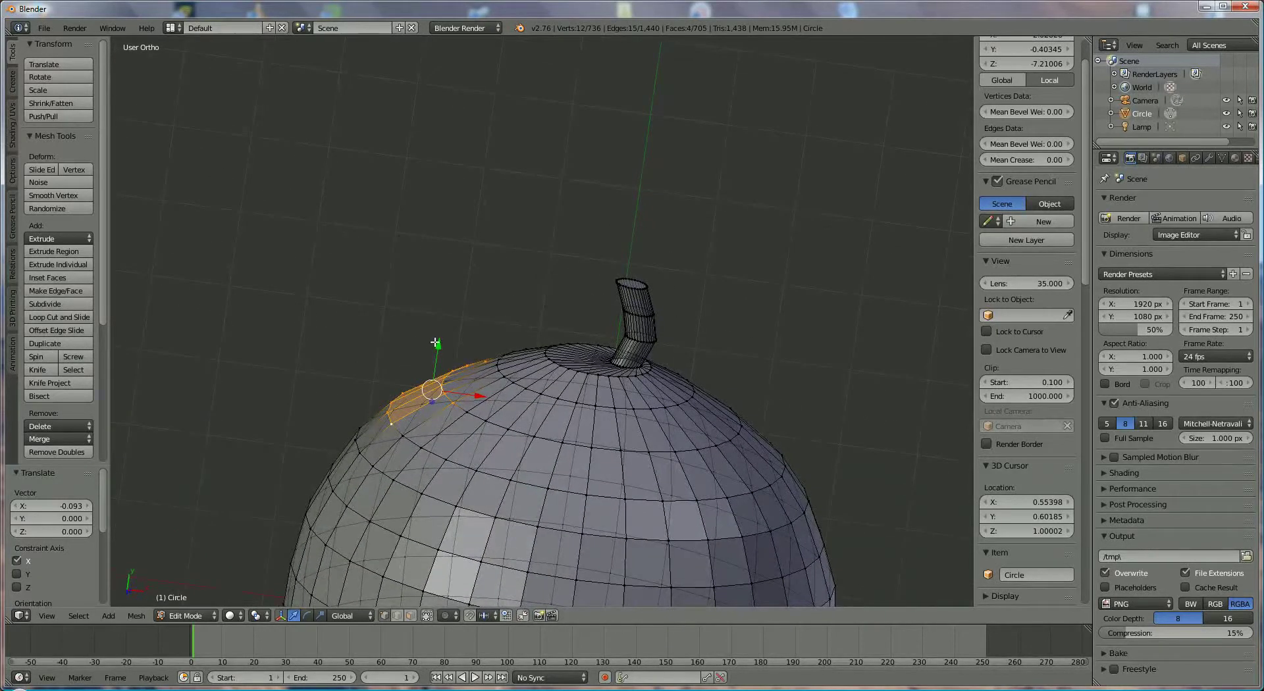
{"action": "key", "text": "o"}
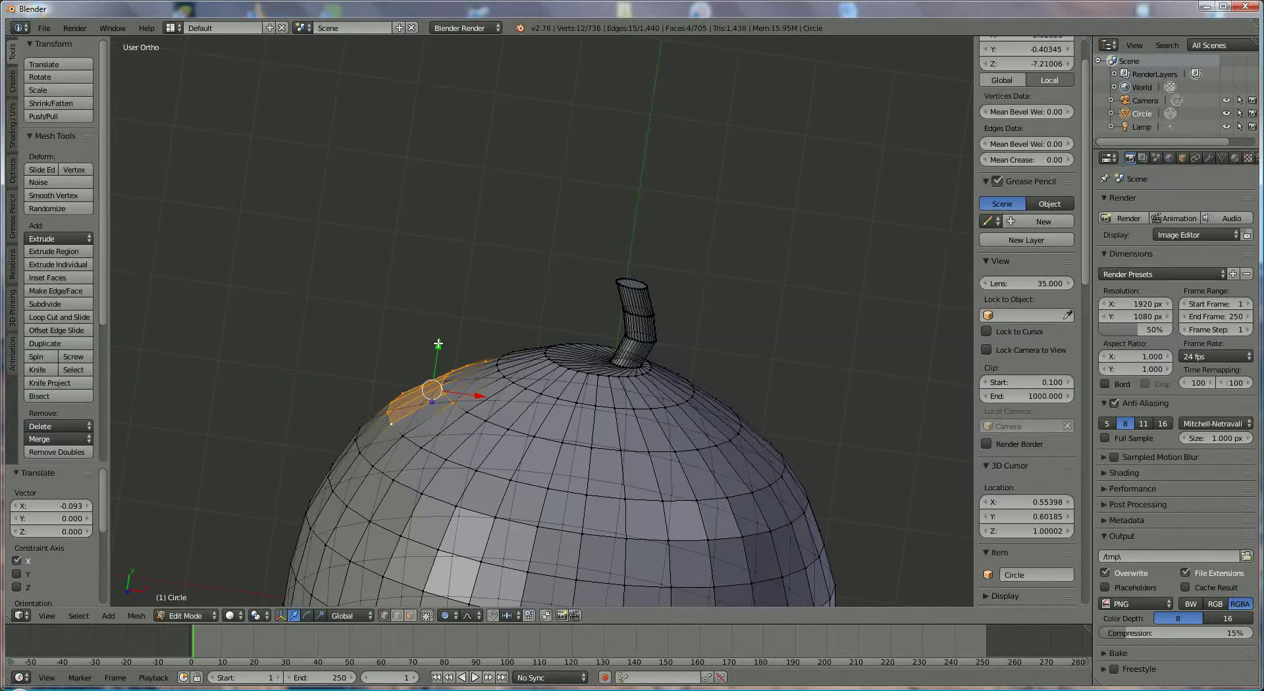
{"action": "key", "text": "g"}
{"action": "key", "text": "y"}
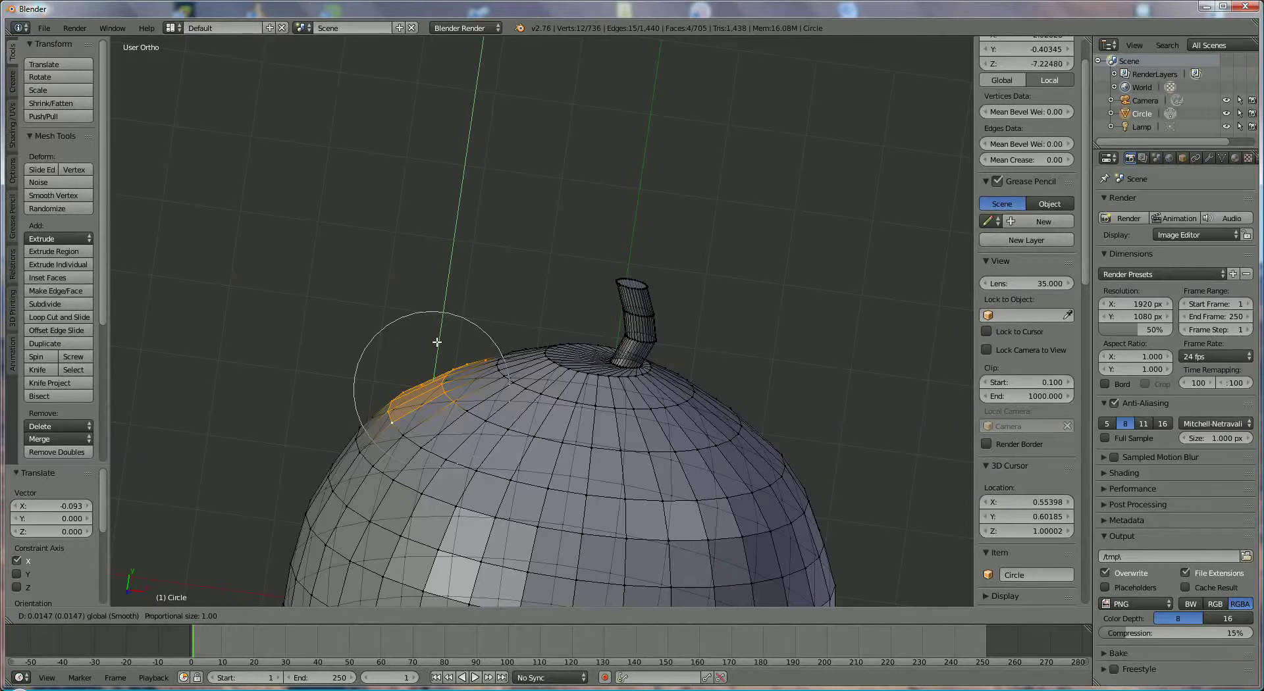
{"action": "scroll", "coordinate": [437, 341], "scroll_direction": "down", "scroll_amount": 5}
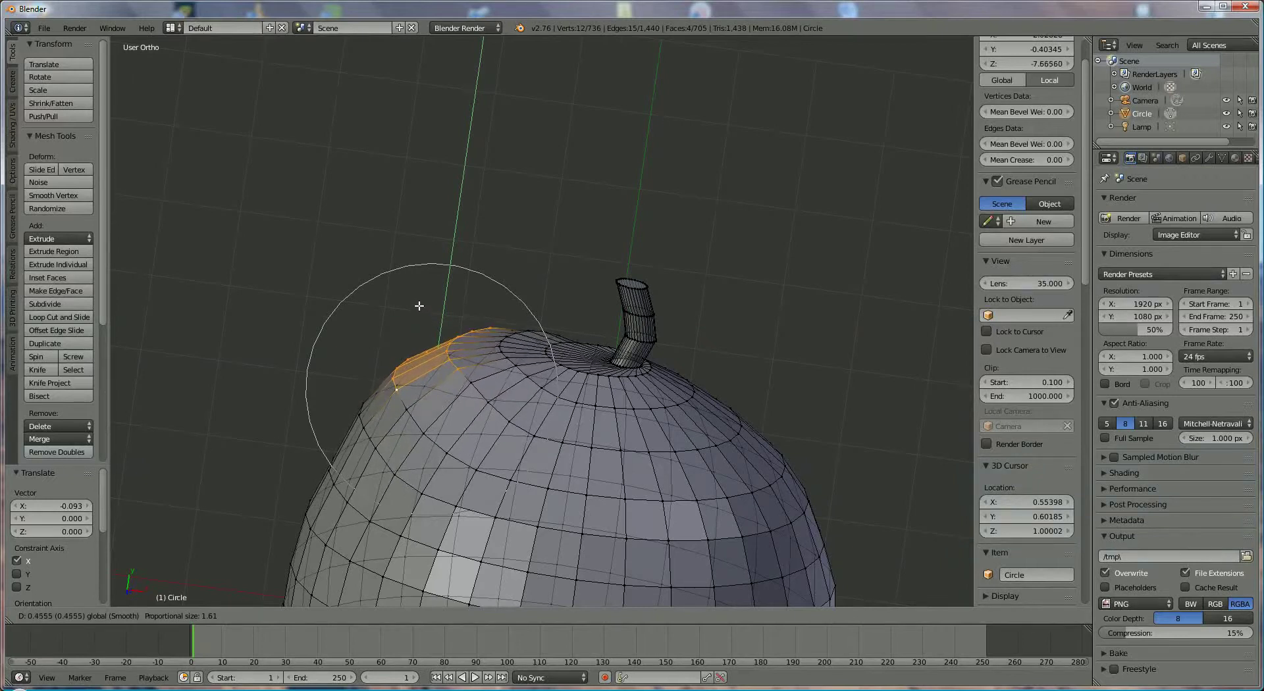
{"action": "scroll", "coordinate": [419, 306], "scroll_direction": "down", "scroll_amount": 2}
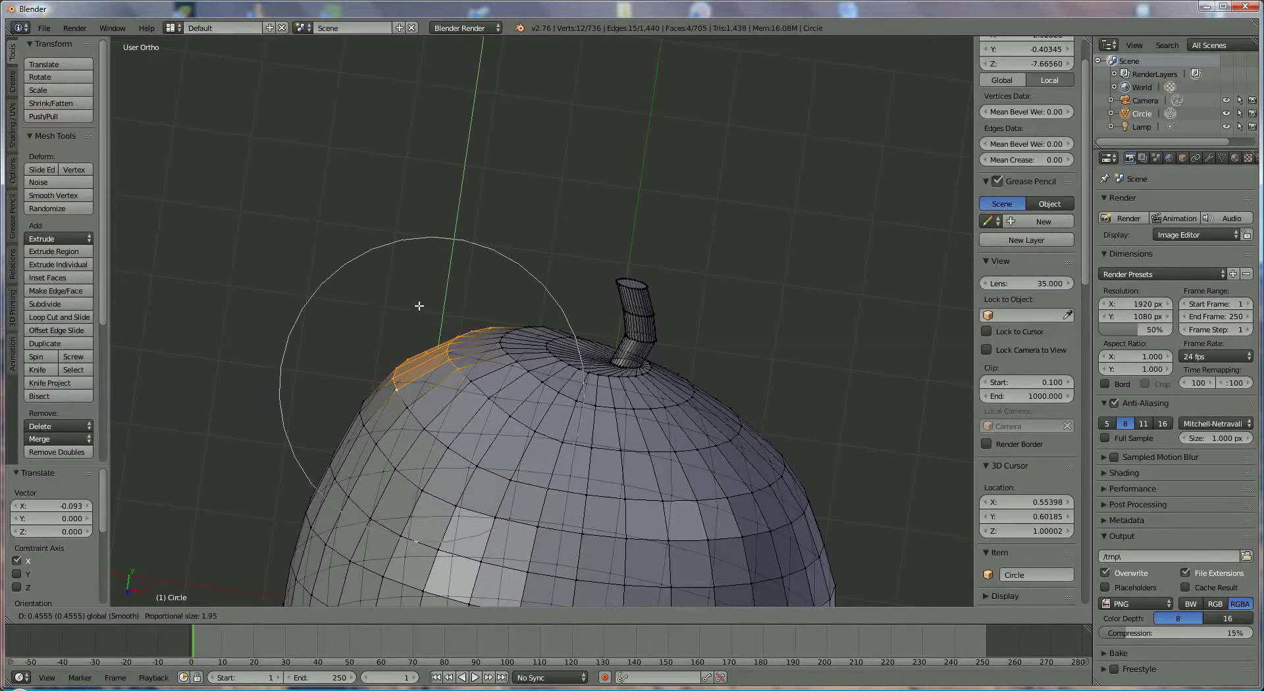
{"action": "scroll", "coordinate": [420, 306], "scroll_direction": "down", "scroll_amount": 1}
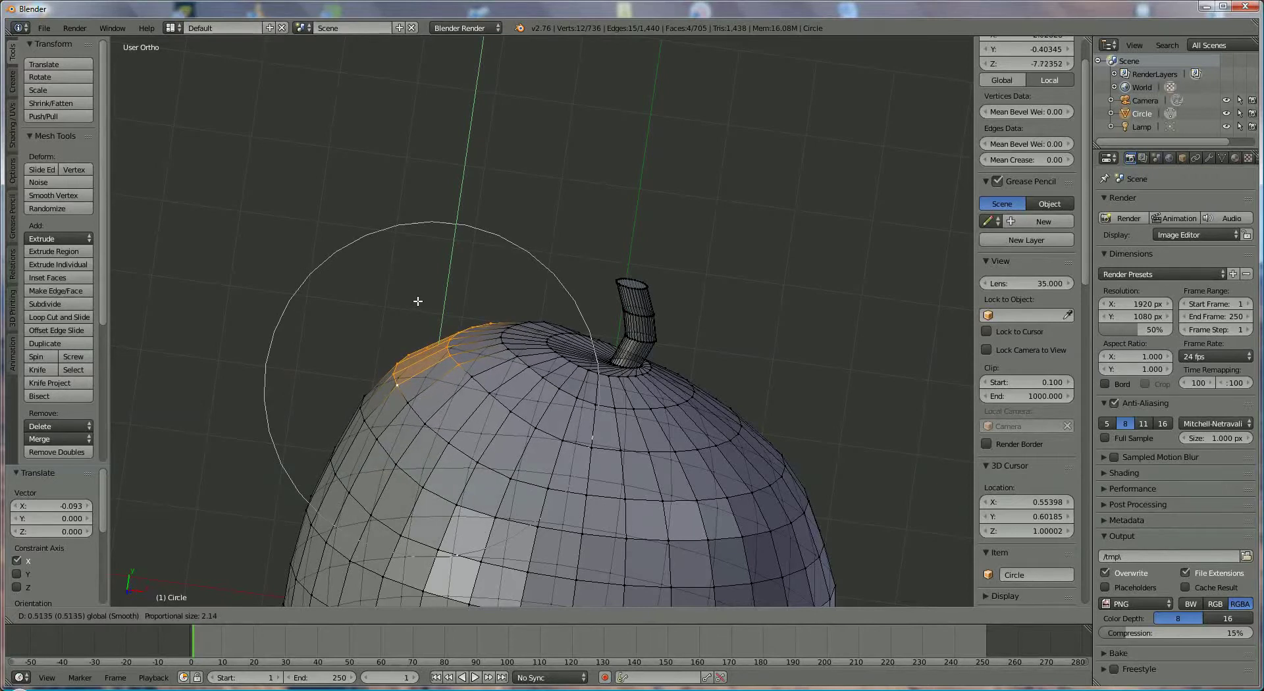
{"action": "scroll", "coordinate": [416, 299], "scroll_direction": "down", "scroll_amount": 1}
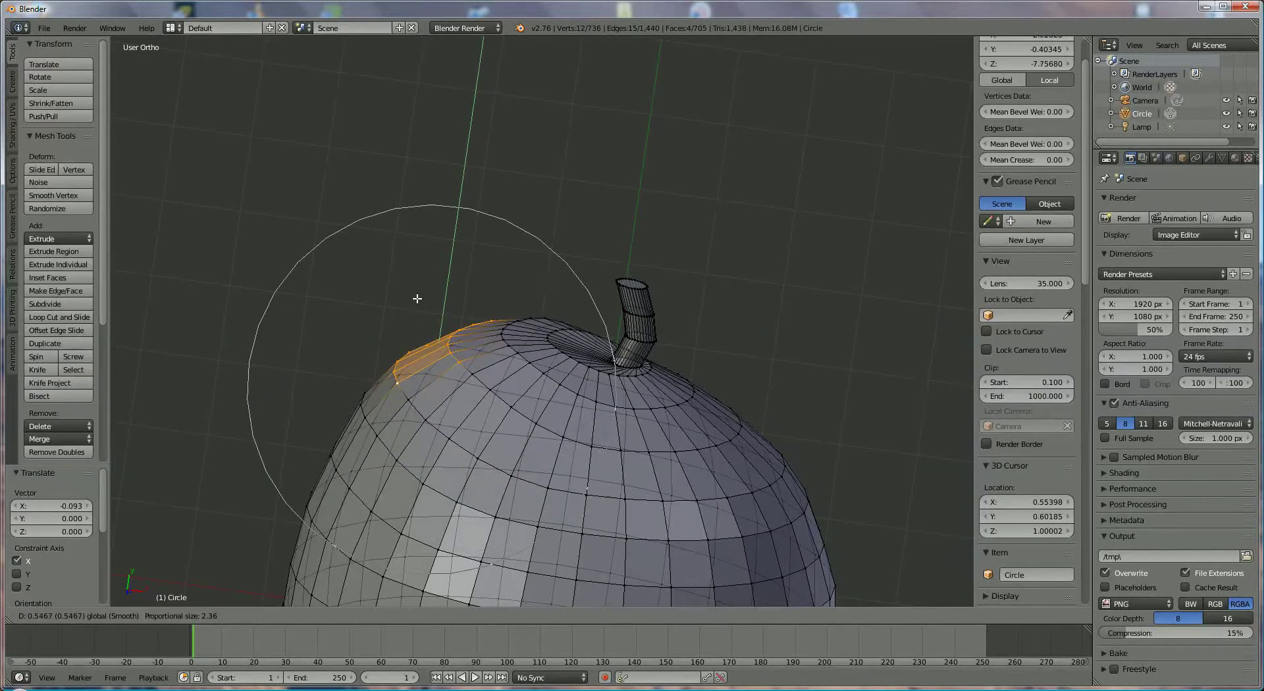
{"action": "scroll", "coordinate": [416, 298], "scroll_direction": "down", "scroll_amount": 1}
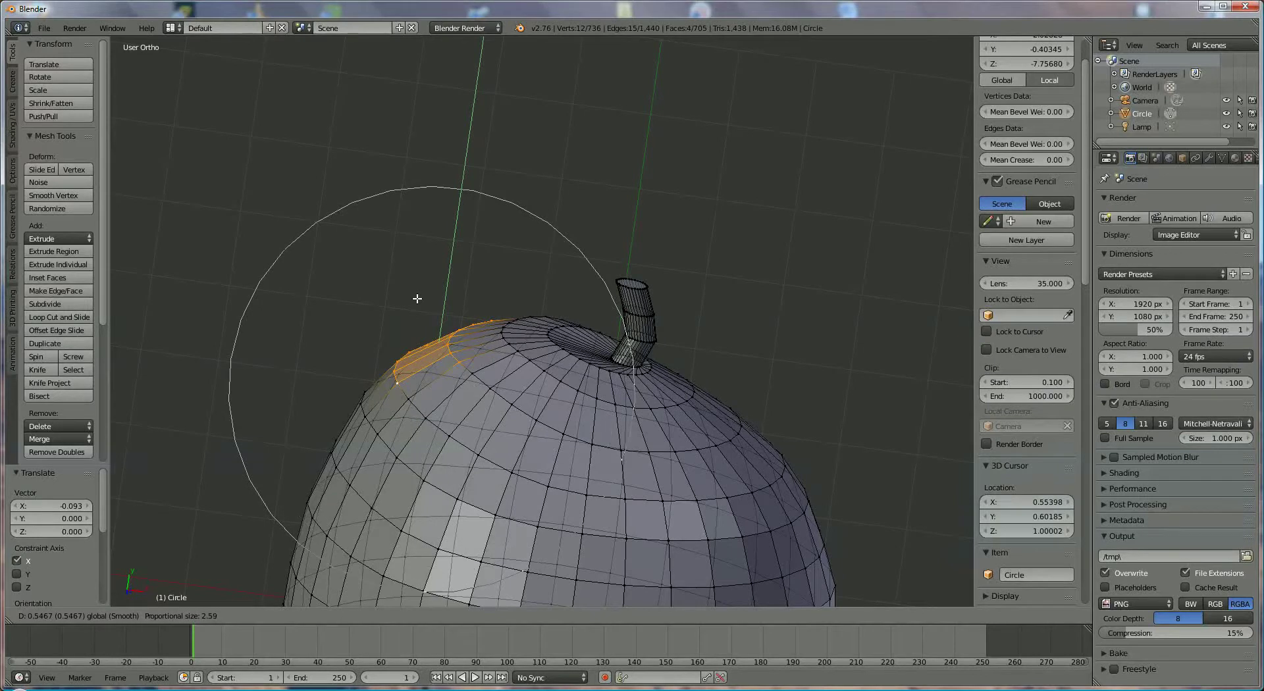
{"action": "left_click", "coordinate": [416, 299]}
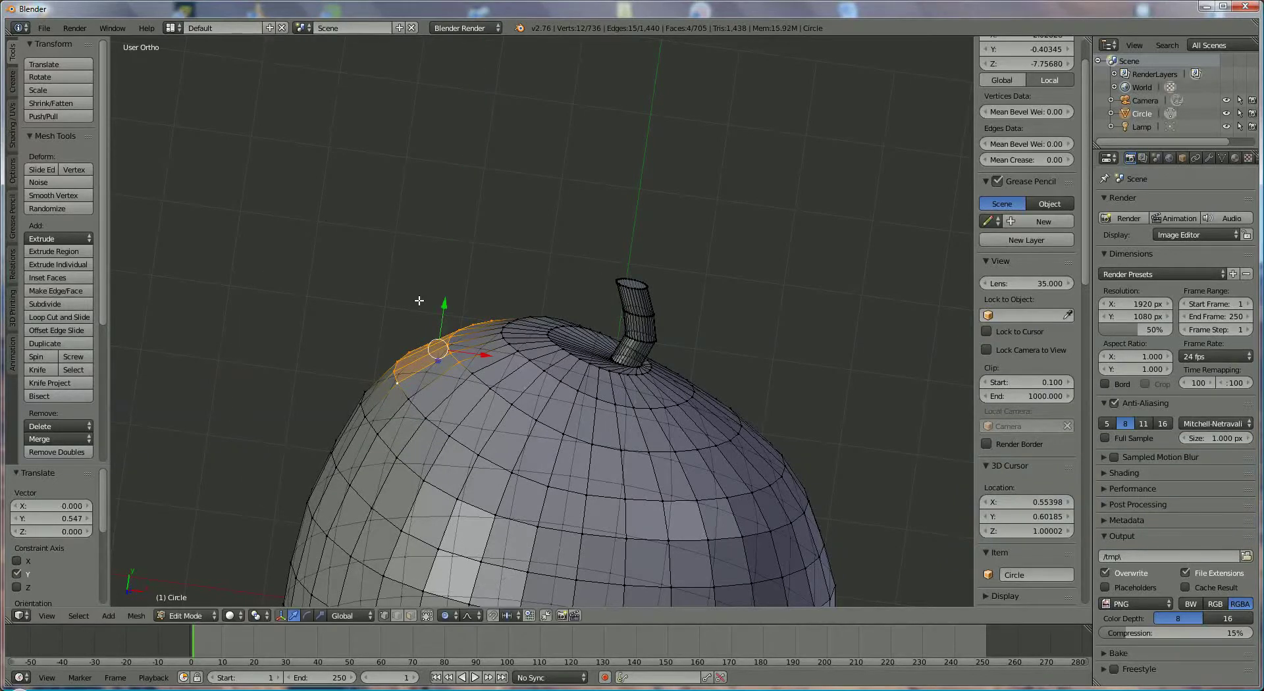
{"action": "key", "text": "KP_7"}
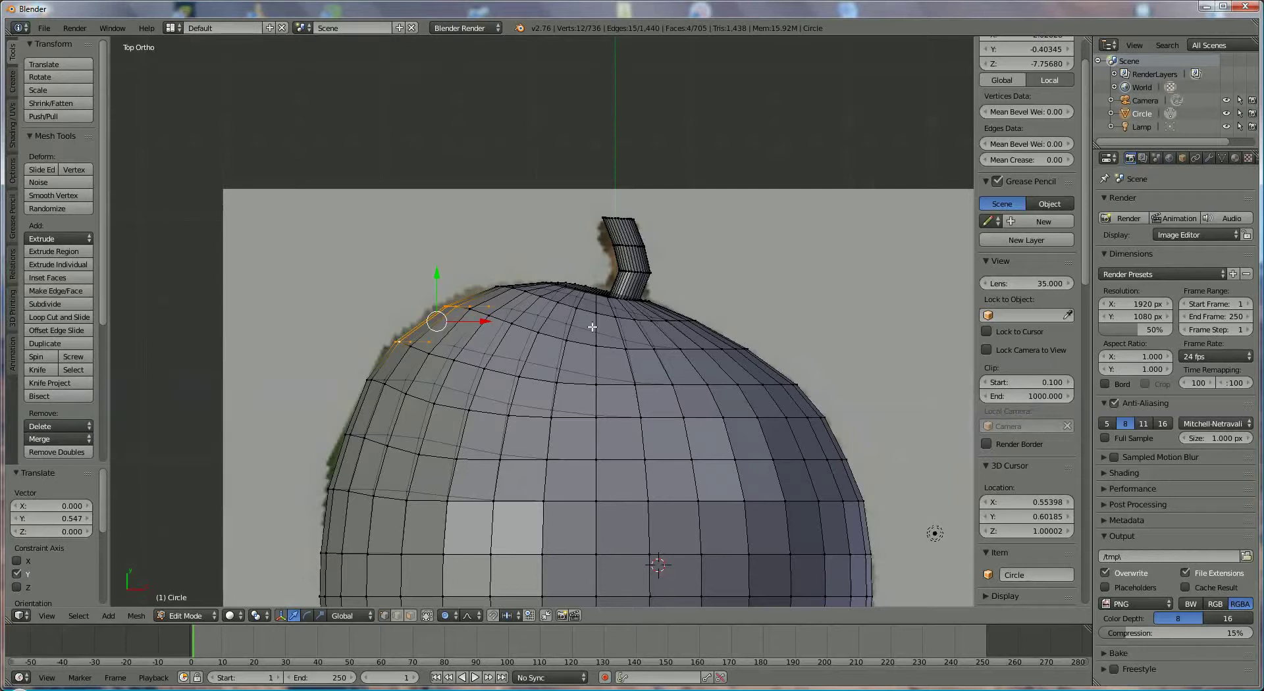
- Select nine adjacent vertices on the mango's ring just outside the stem base, on the -X side
{"action": "mouse_move", "coordinate": [584, 399]}
{"action": "middle_mouse_down"}
{"action": "mouse_move", "coordinate": [459, 455]}
{"action": "mouse_move", "coordinate": [408, 422]}
{"action": "mouse_move", "coordinate": [277, 259]}
{"action": "mouse_move", "coordinate": [495, 502]}
{"action": "mouse_move", "coordinate": [591, 531]}
{"action": "mouse_move", "coordinate": [578, 421]}
{"action": "middle_mouse_up"}
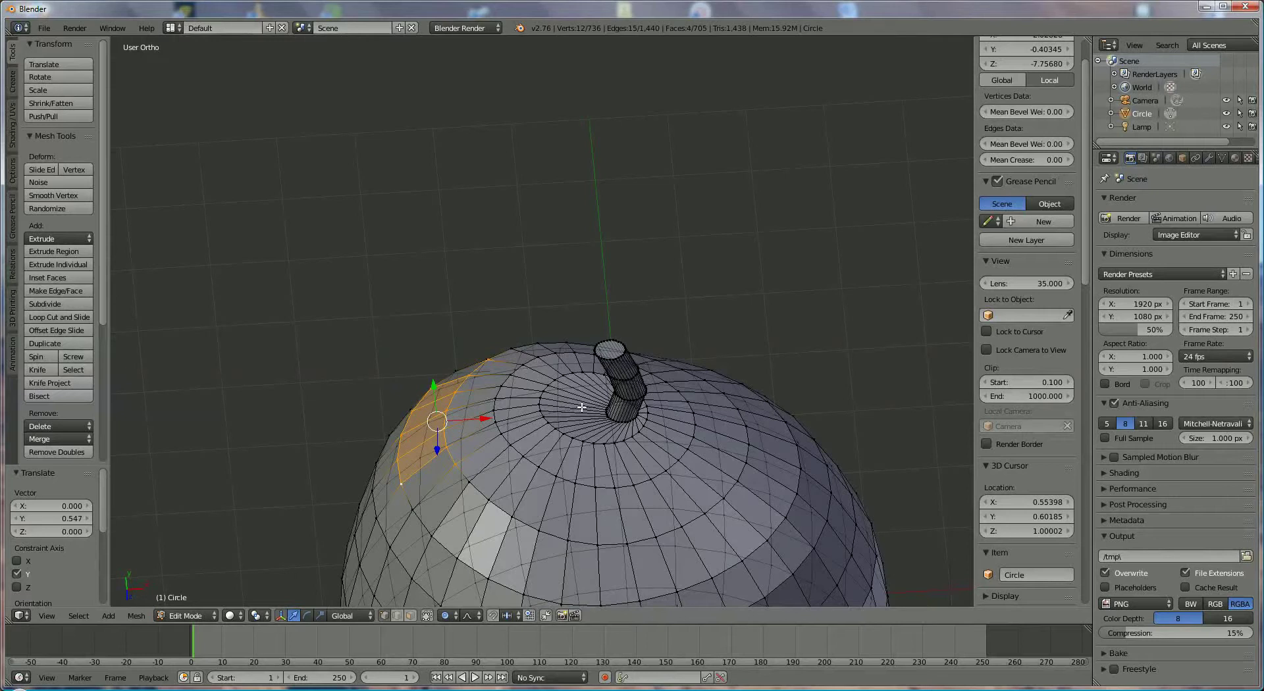
{"action": "middle_click_drag", "start_coordinate": [582, 425], "coordinate": [544, 417]}
{"action": "right_click", "coordinate": [546, 411]}
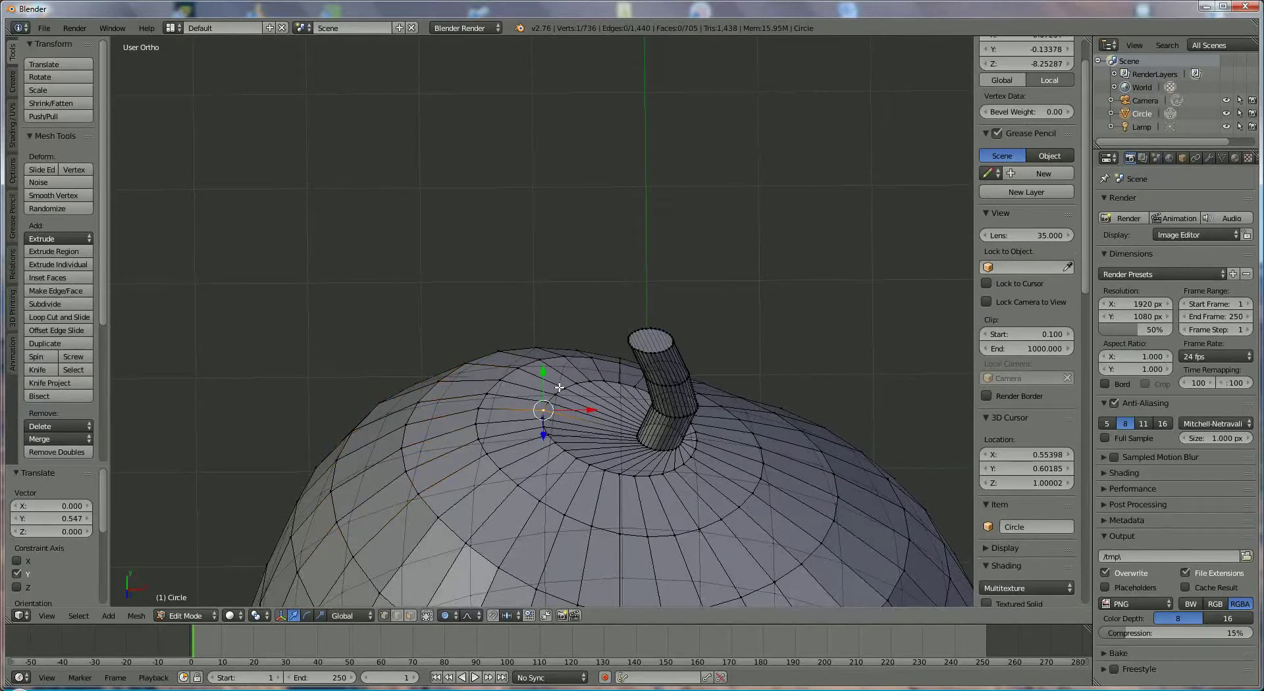
{"action": "right_click", "coordinate": [561, 387], "text": "shift"}
{"action": "right_click", "coordinate": [552, 397], "text": "shift"}
{"action": "right_click", "coordinate": [551, 407], "text": "shift"}
{"action": "right_click", "coordinate": [548, 418], "text": "shift"}
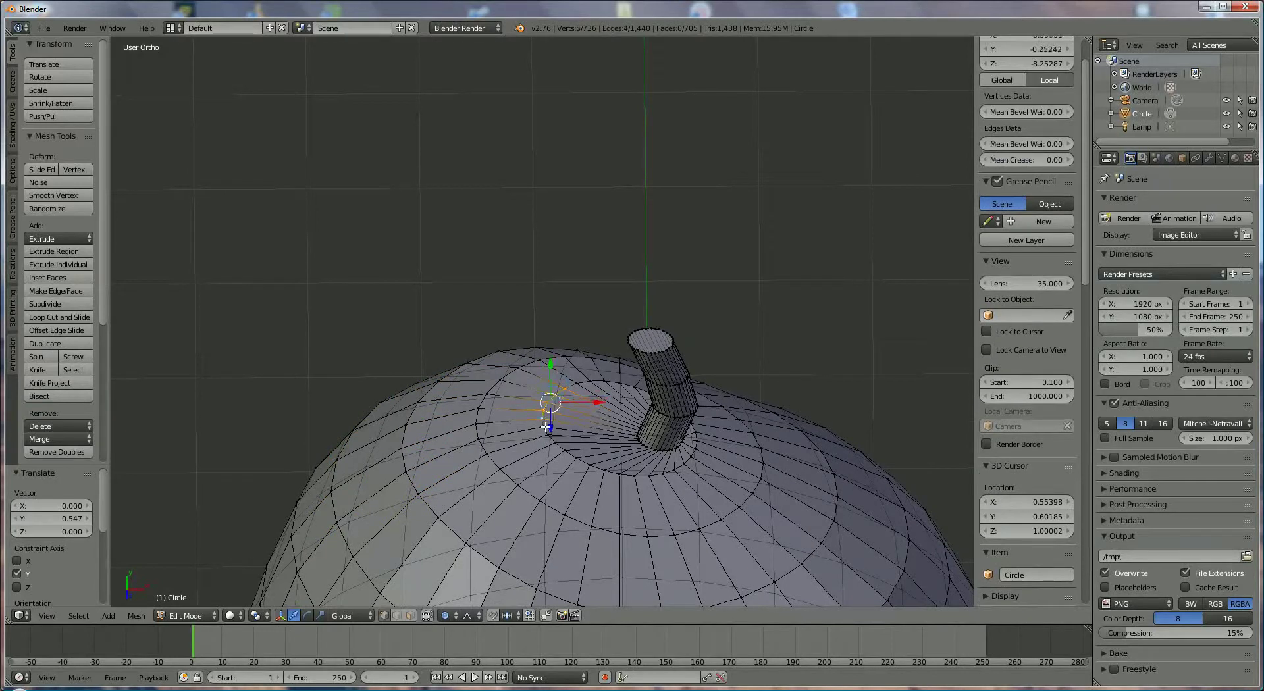
{"action": "right_click", "coordinate": [547, 427], "text": "shift"}
{"action": "right_click", "coordinate": [551, 436], "text": "shift"}
{"action": "right_click", "coordinate": [553, 445], "text": "shift"}
{"action": "right_click", "coordinate": [576, 384], "text": "shift"}
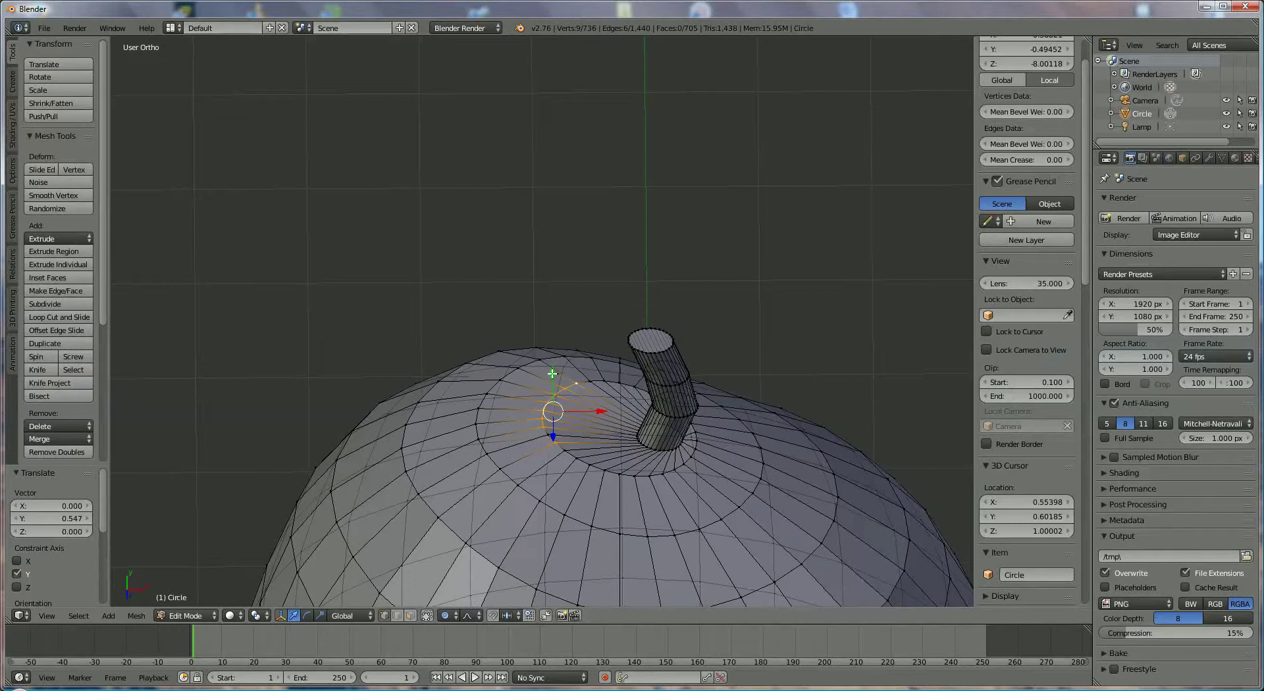
- Move the selected ring vertices 0.005 along Y with proportional editing, reducing the influence size to 0.56
{"action": "key", "text": "g"}
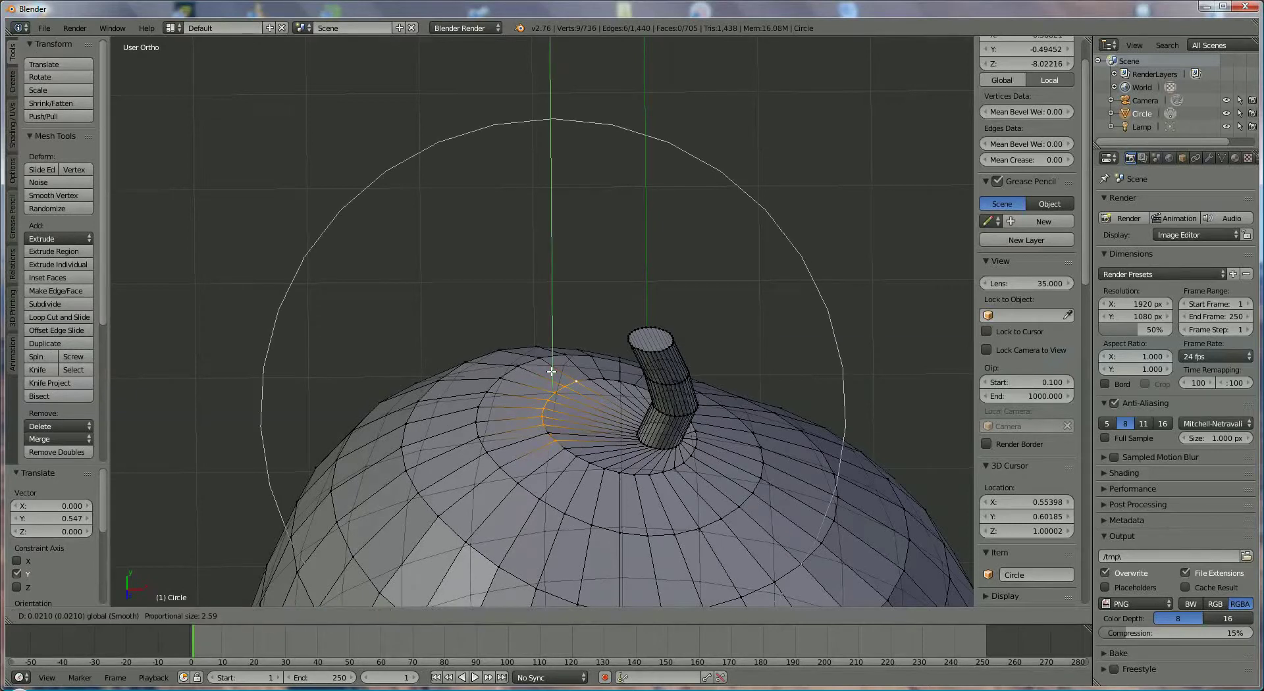
{"action": "key", "text": "y"}
{"action": "scroll", "coordinate": [555, 370], "scroll_direction": "up", "scroll_amount": 13}
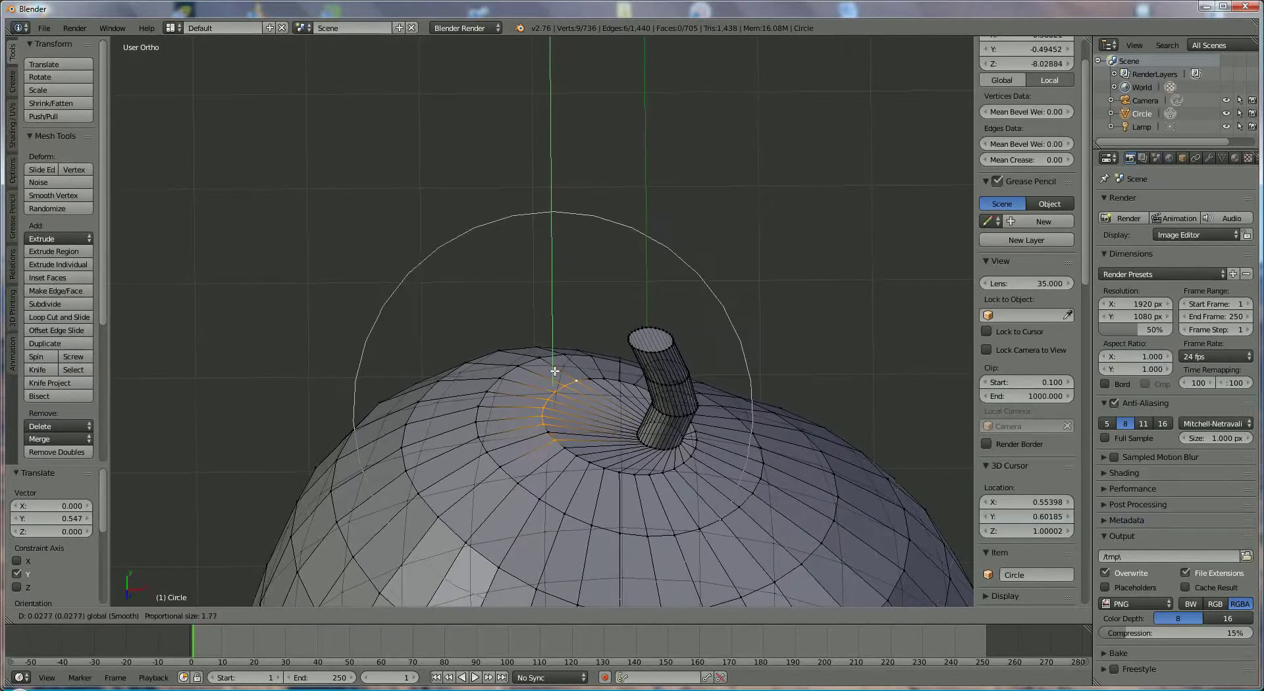
{"action": "scroll", "coordinate": [556, 371], "scroll_direction": "up", "scroll_amount": 4}
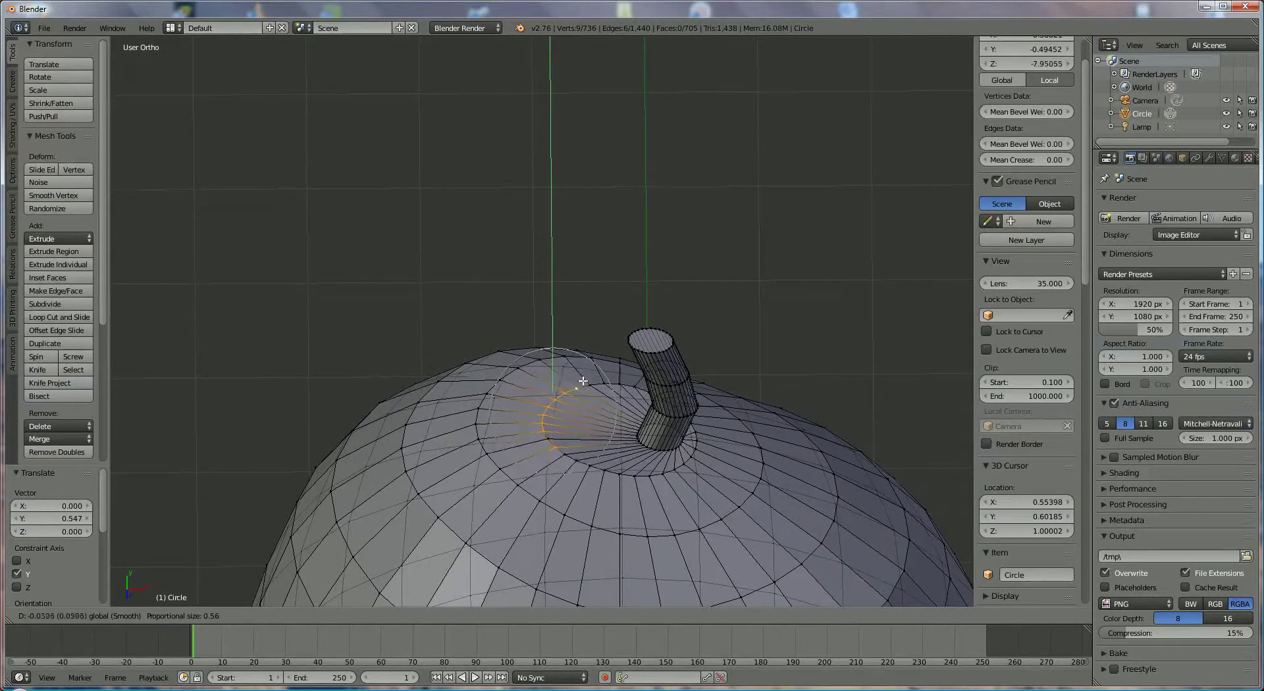
{"action": "left_click", "coordinate": [578, 380]}
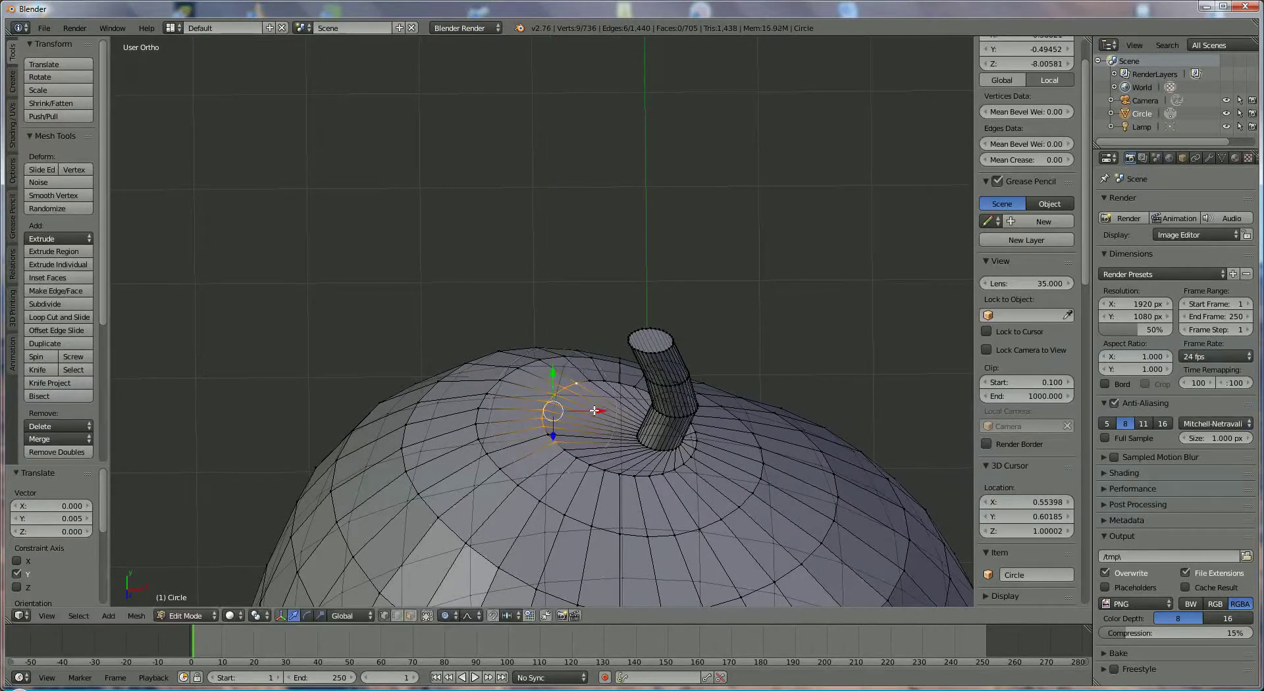
- Move the same ring vertices 0.231 along X toward the stem with proportional size 0.83, and compare the whole mango with the reference from above
{"action": "key", "text": "g"}
{"action": "key", "text": "x"}
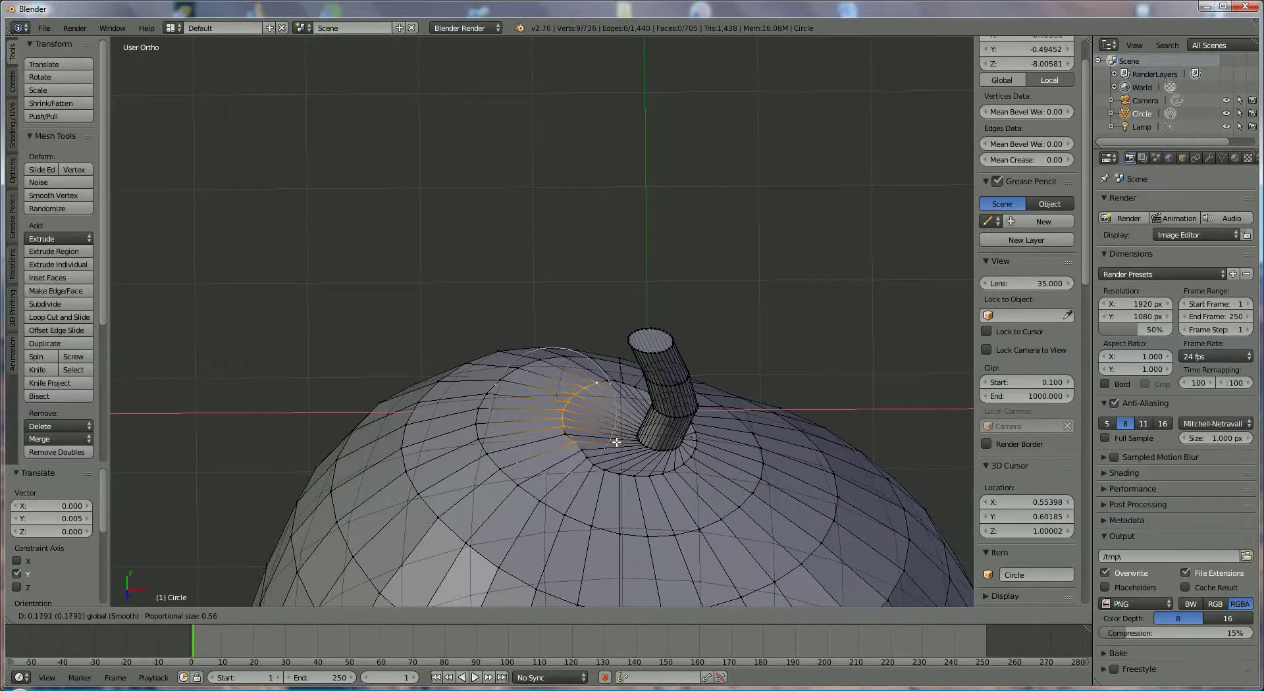
{"action": "scroll", "coordinate": [615, 441], "scroll_direction": "down", "scroll_amount": 3}
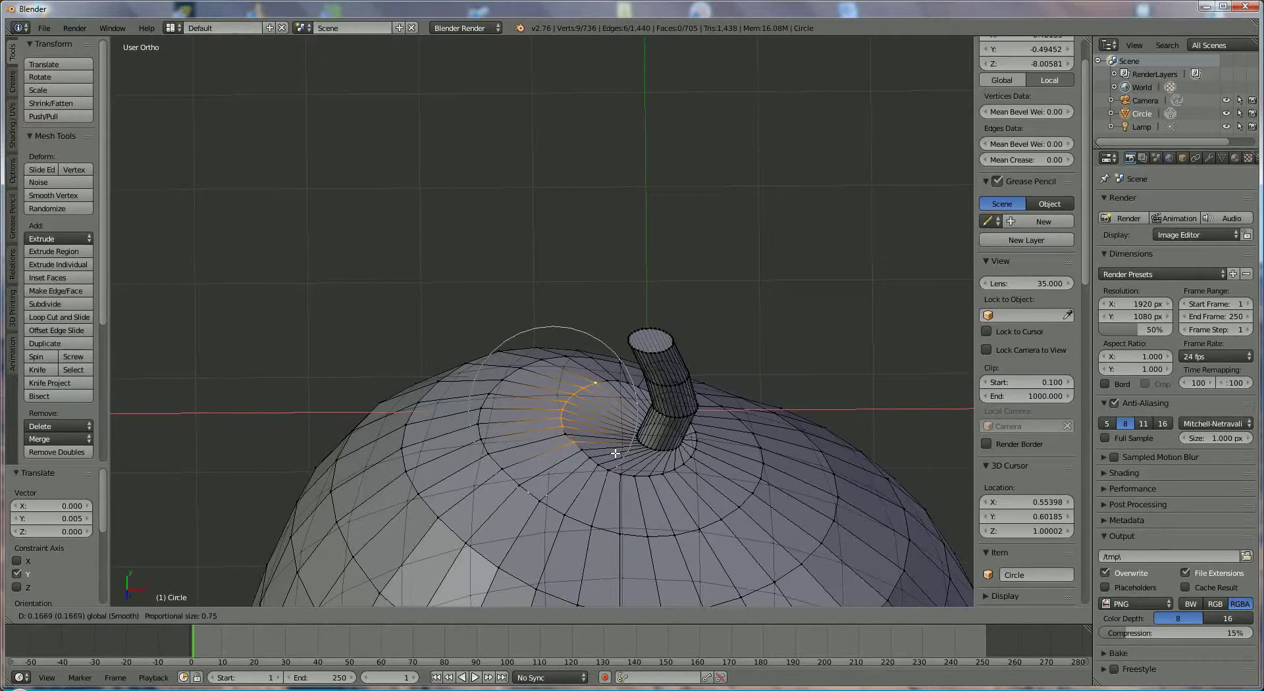
{"action": "scroll", "coordinate": [615, 454], "scroll_direction": "down", "scroll_amount": 1}
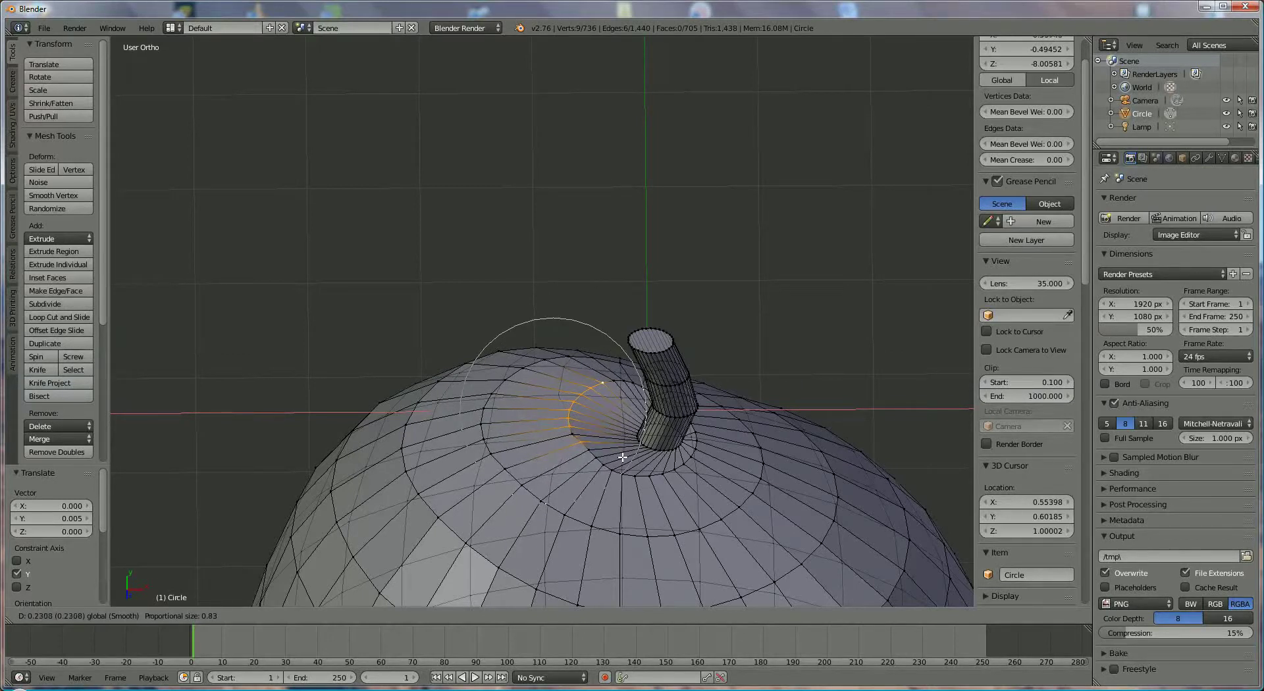
{"action": "left_click", "coordinate": [622, 457]}
{"action": "middle_click_drag", "start_coordinate": [635, 477], "coordinate": [631, 427]}
{"action": "scroll", "coordinate": [631, 427], "scroll_direction": "down", "scroll_amount": 7}
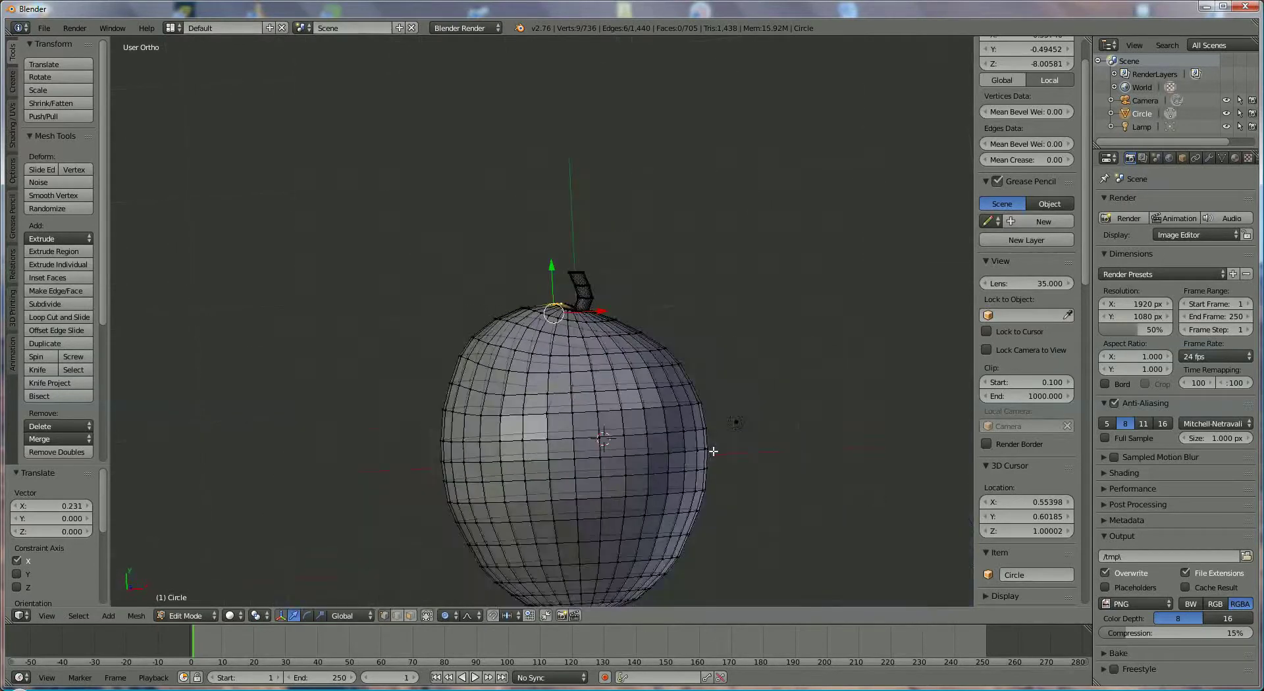
{"action": "scroll", "coordinate": [588, 422], "scroll_direction": "down", "scroll_amount": 3}
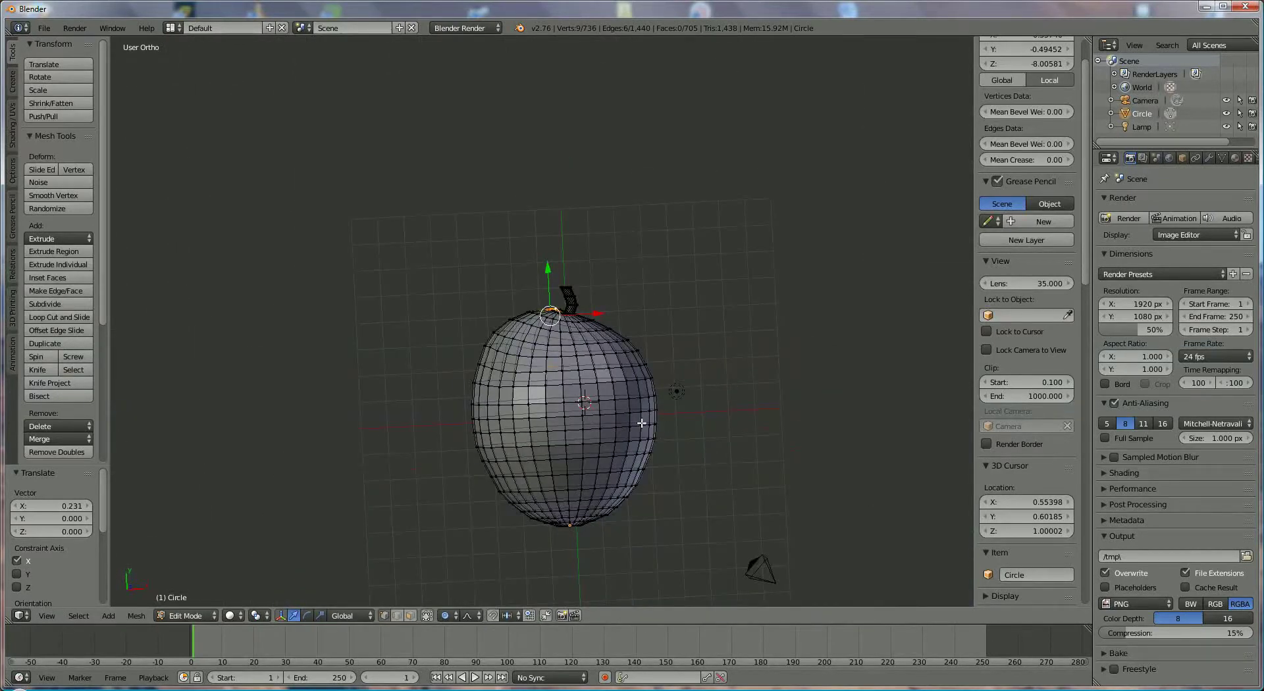
{"action": "key", "text": "KP_7"}
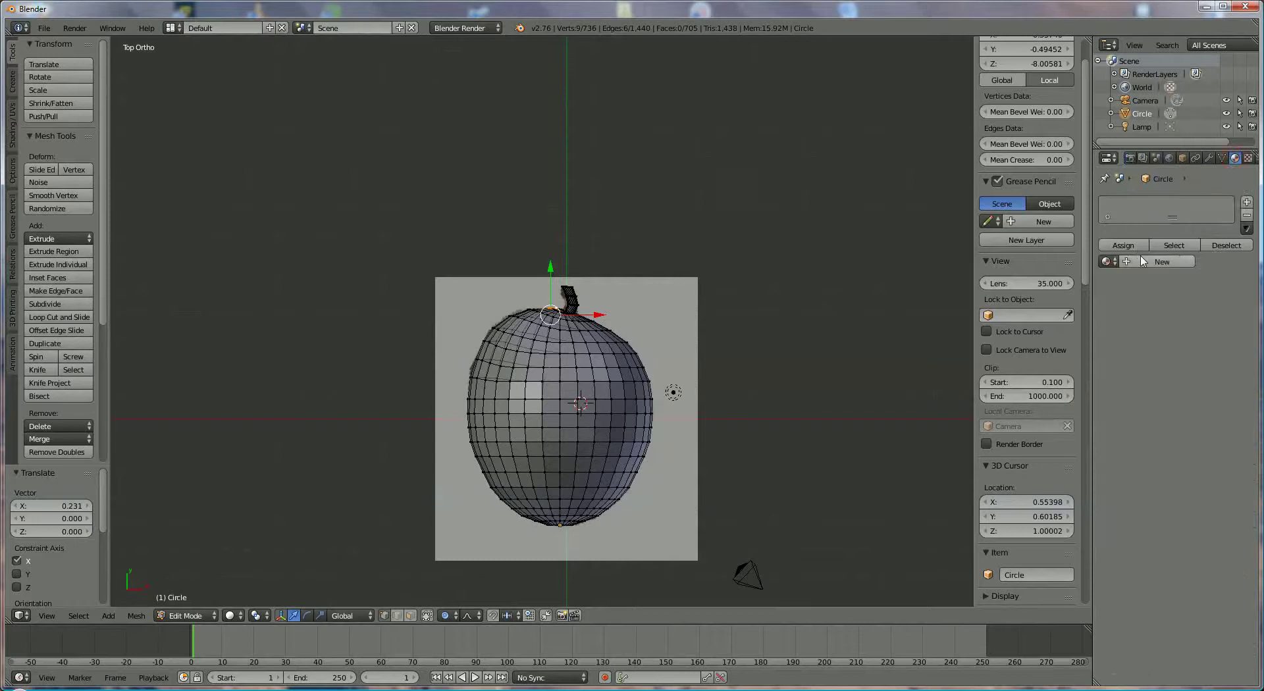
- Add a new material to the mango and name it green
{"action": "left_click", "coordinate": [1159, 262]}
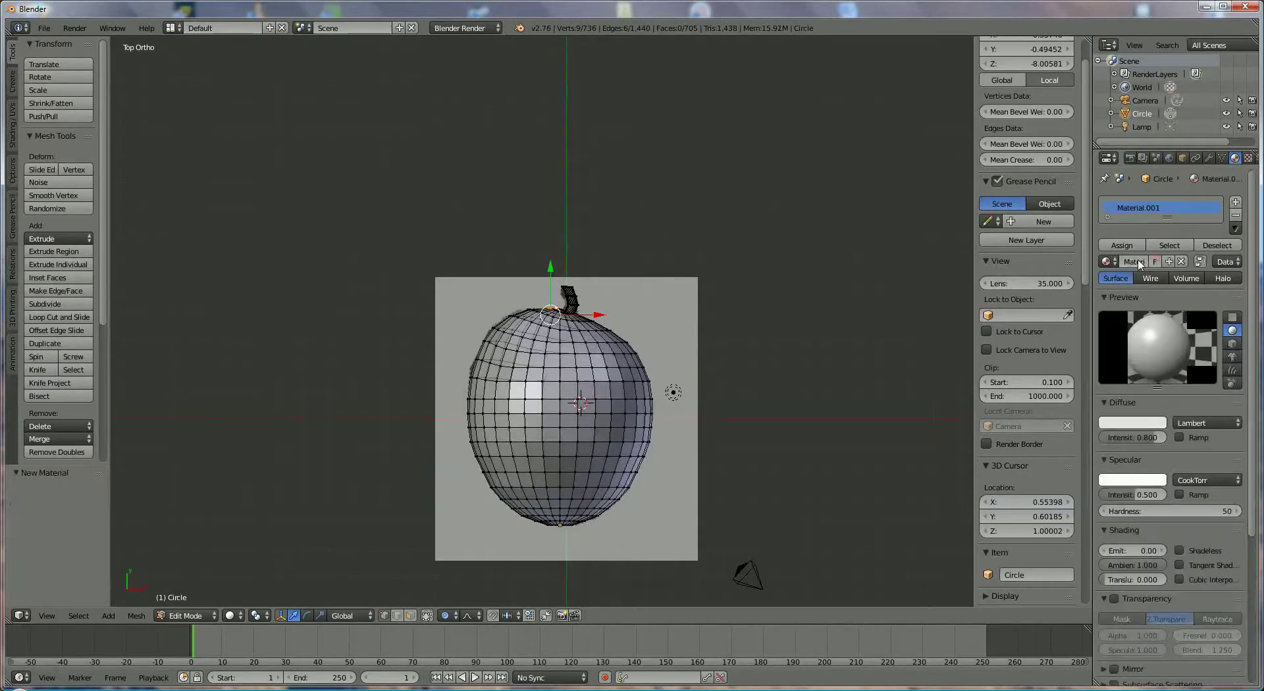
{"action": "type", "text": "ap"}
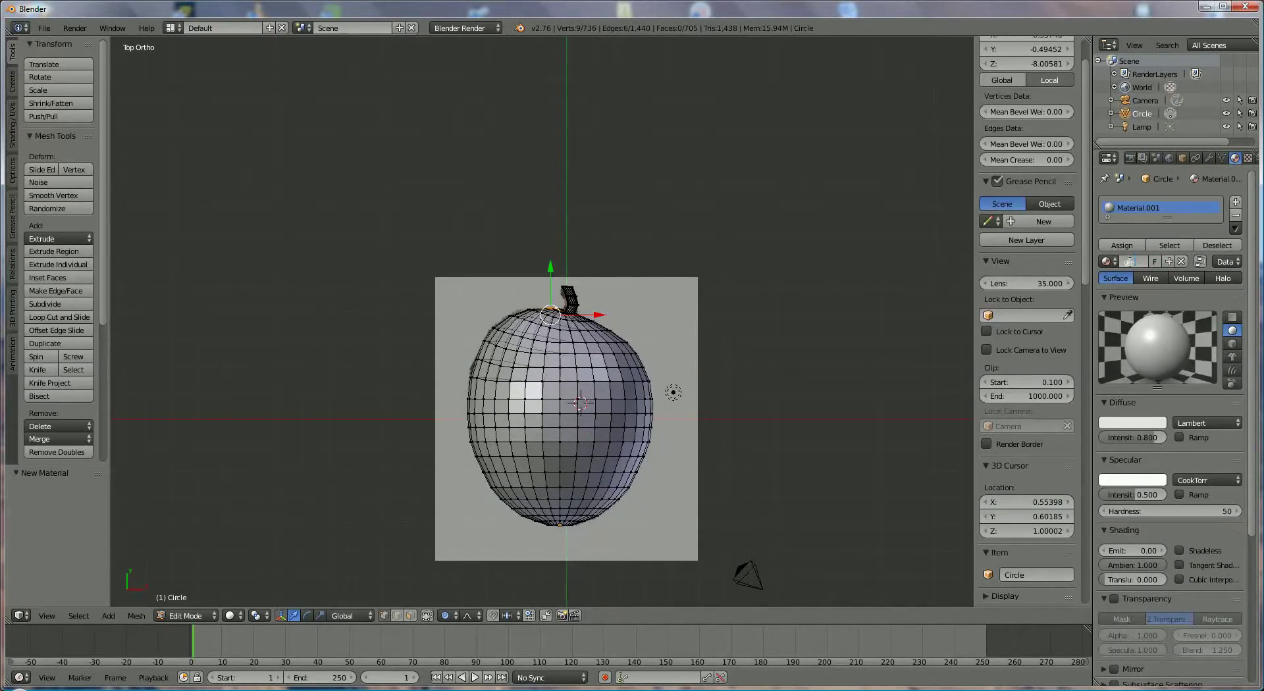
{"action": "type", "text": "een"}
{"action": "key", "text": "Return"}
- Set the green material's diffuse colour to a light yellowish green using a hex value
{"action": "left_click", "coordinate": [1152, 423]}
{"action": "left_click", "coordinate": [1141, 357]}
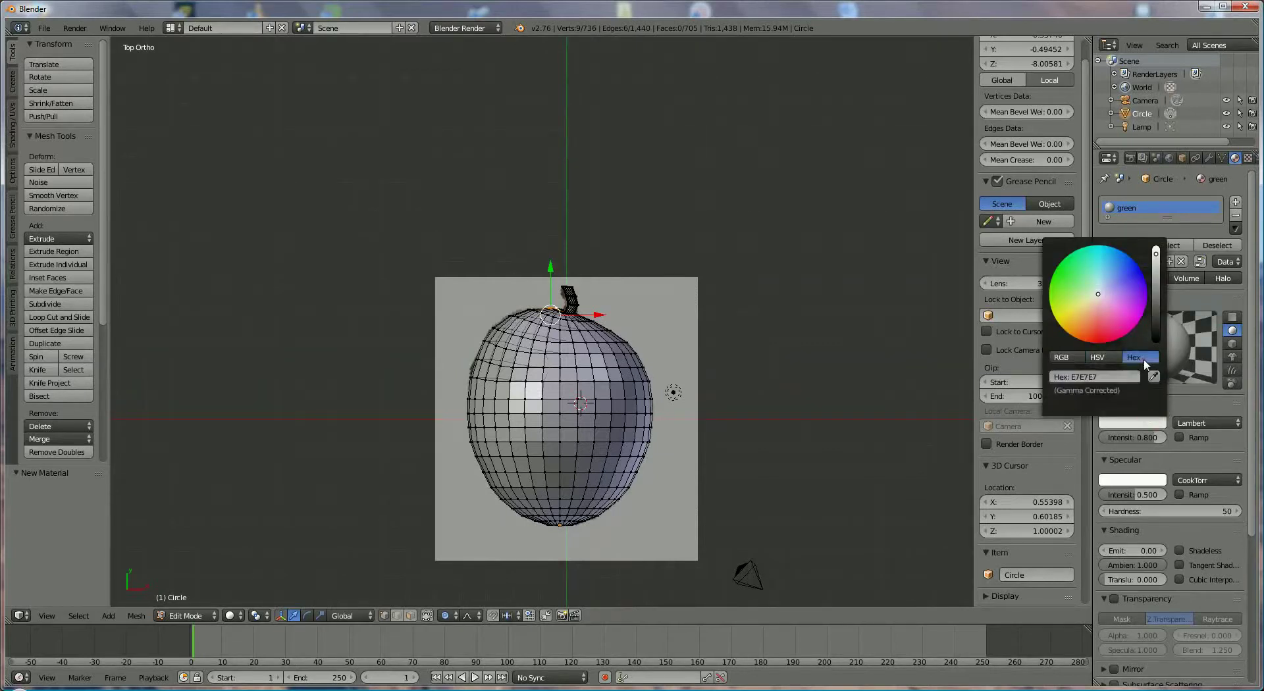
{"action": "left_click", "coordinate": [1093, 376]}
{"action": "key", "text": "BackSpace"}
{"action": "key", "text": "Return"}
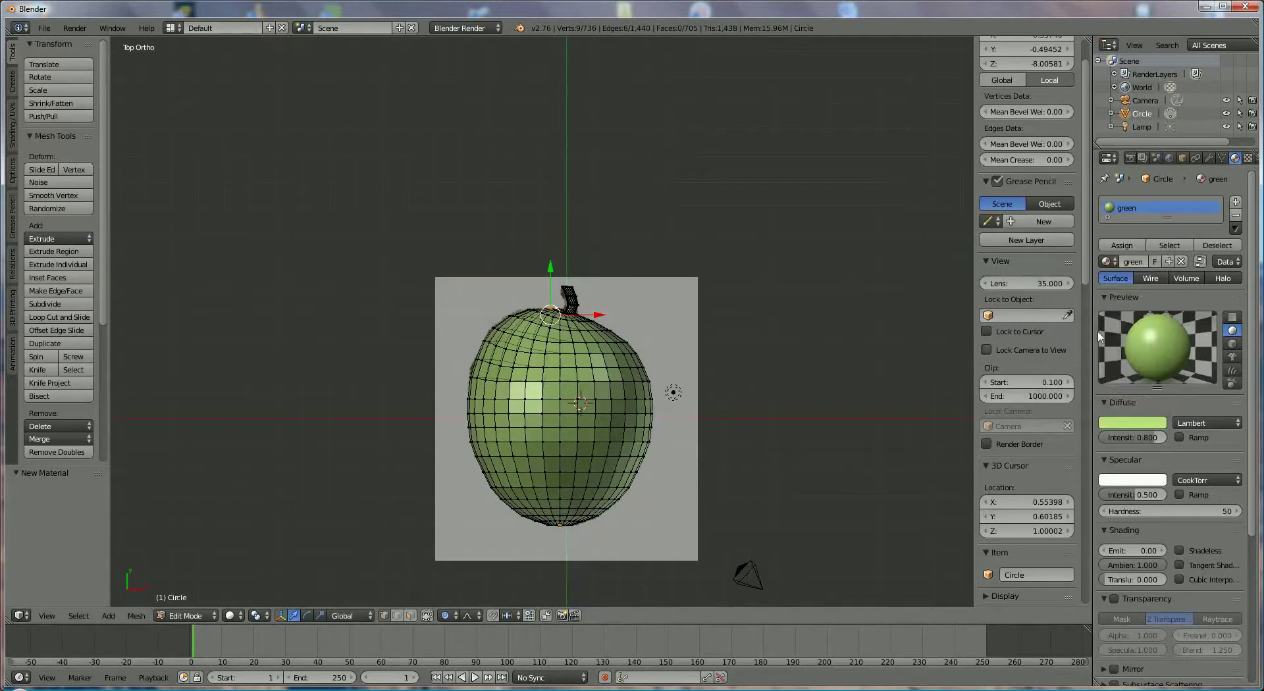
- Add a new texture to the green material and set its type to Voronoi
{"action": "left_click", "coordinate": [1248, 157]}
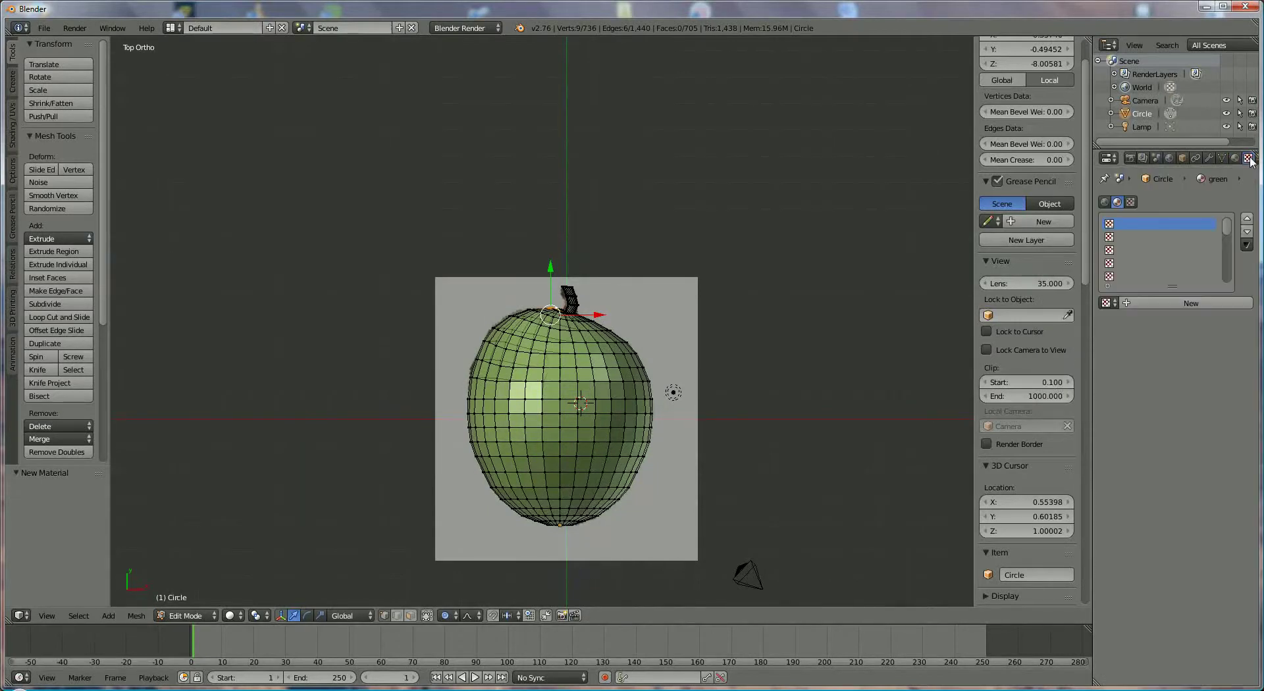
{"action": "left_click", "coordinate": [1178, 304]}
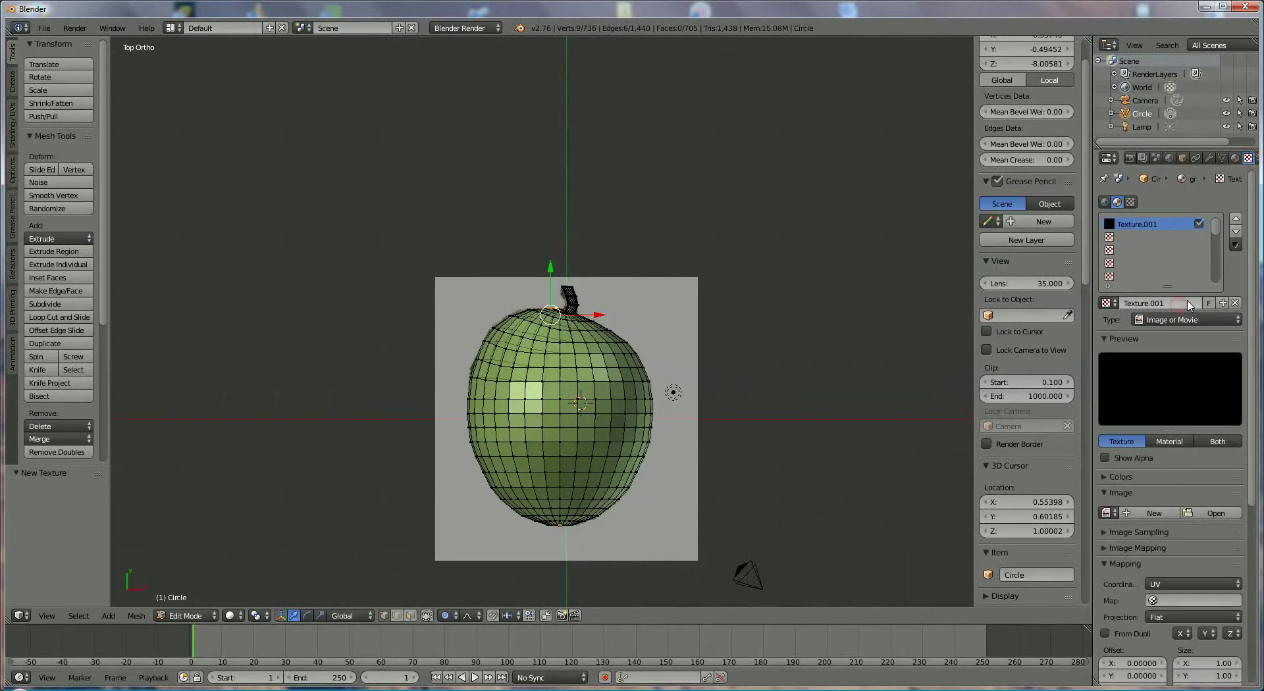
{"action": "left_click", "coordinate": [1192, 321]}
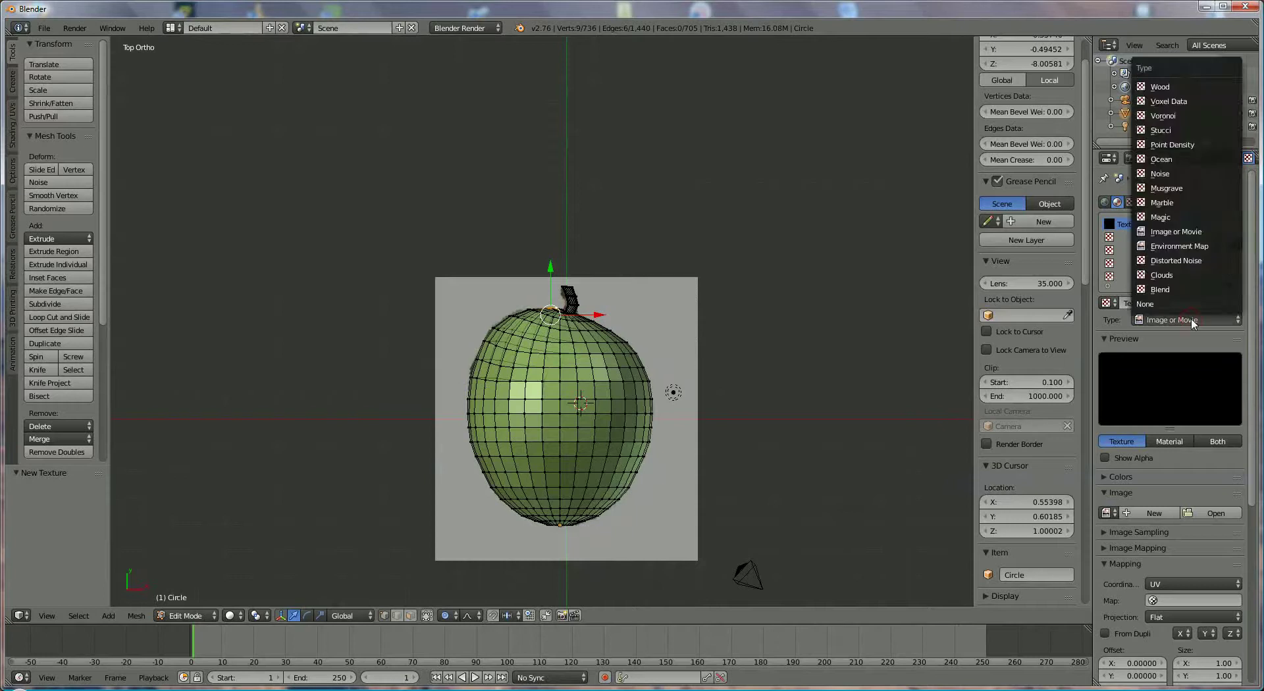
{"action": "left_click", "coordinate": [1174, 116]}
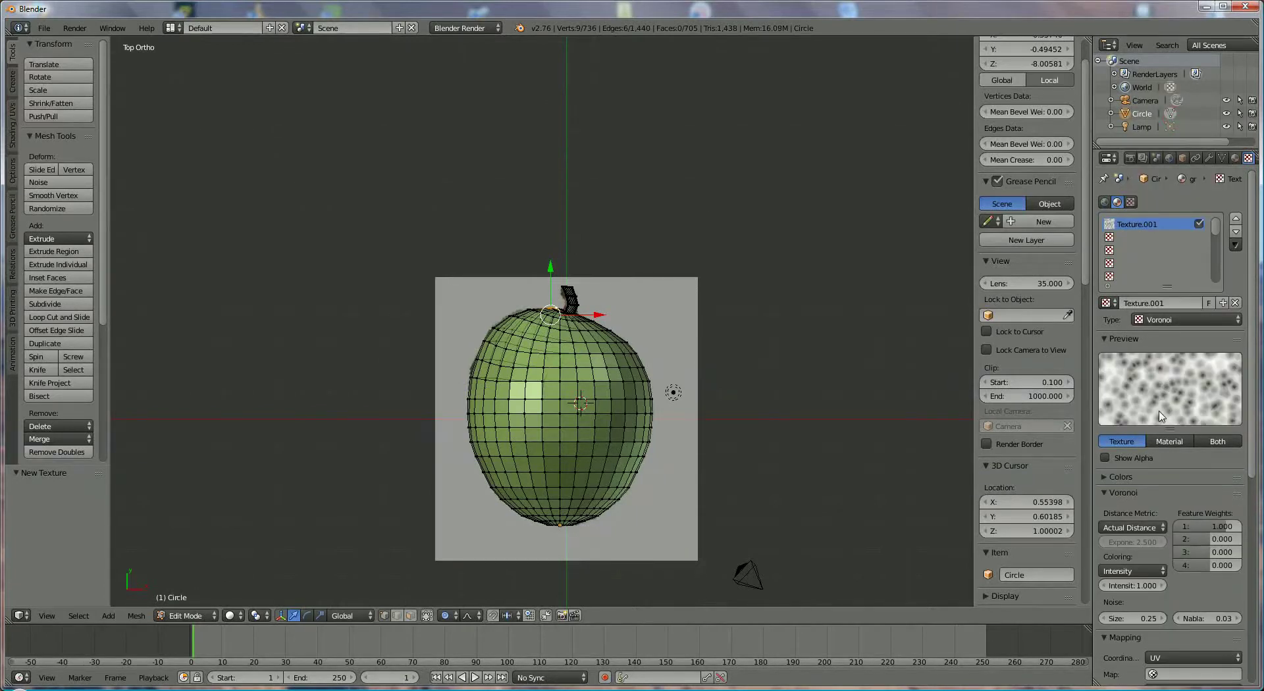
- Set the Voronoi texture's mapping coordinates to Object
{"action": "scroll", "coordinate": [1184, 452], "scroll_direction": "down", "scroll_amount": 7}
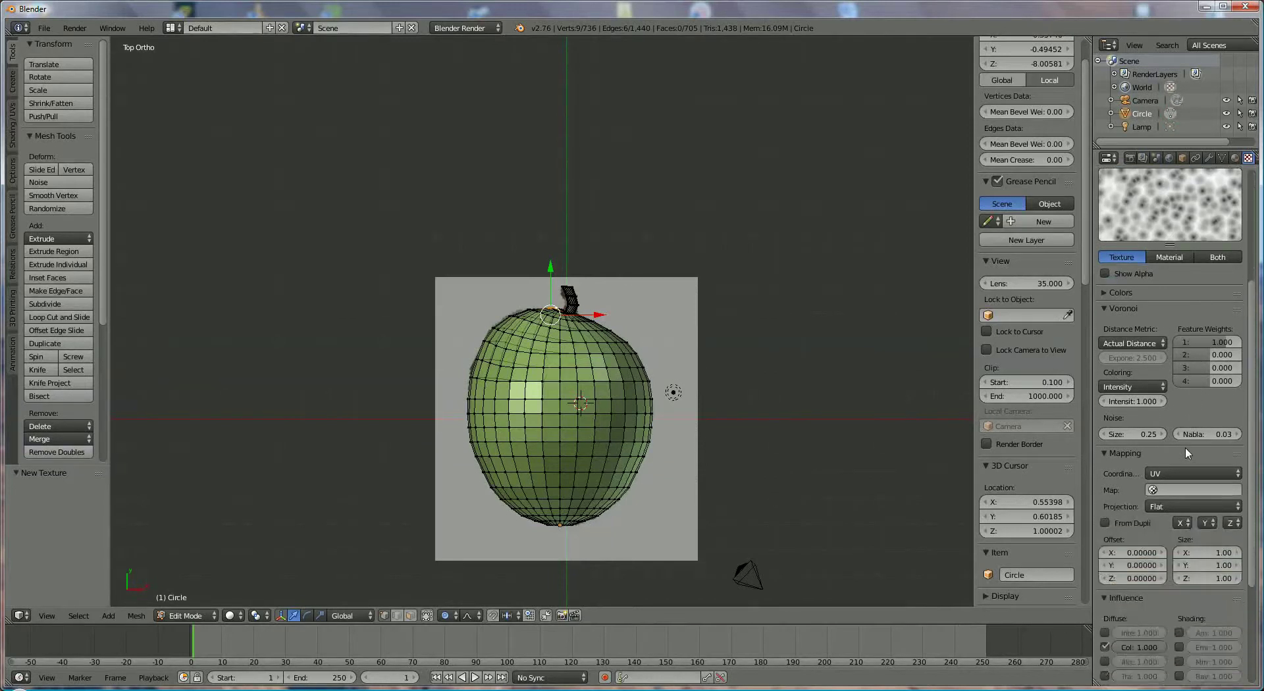
{"action": "left_click", "coordinate": [1181, 470]}
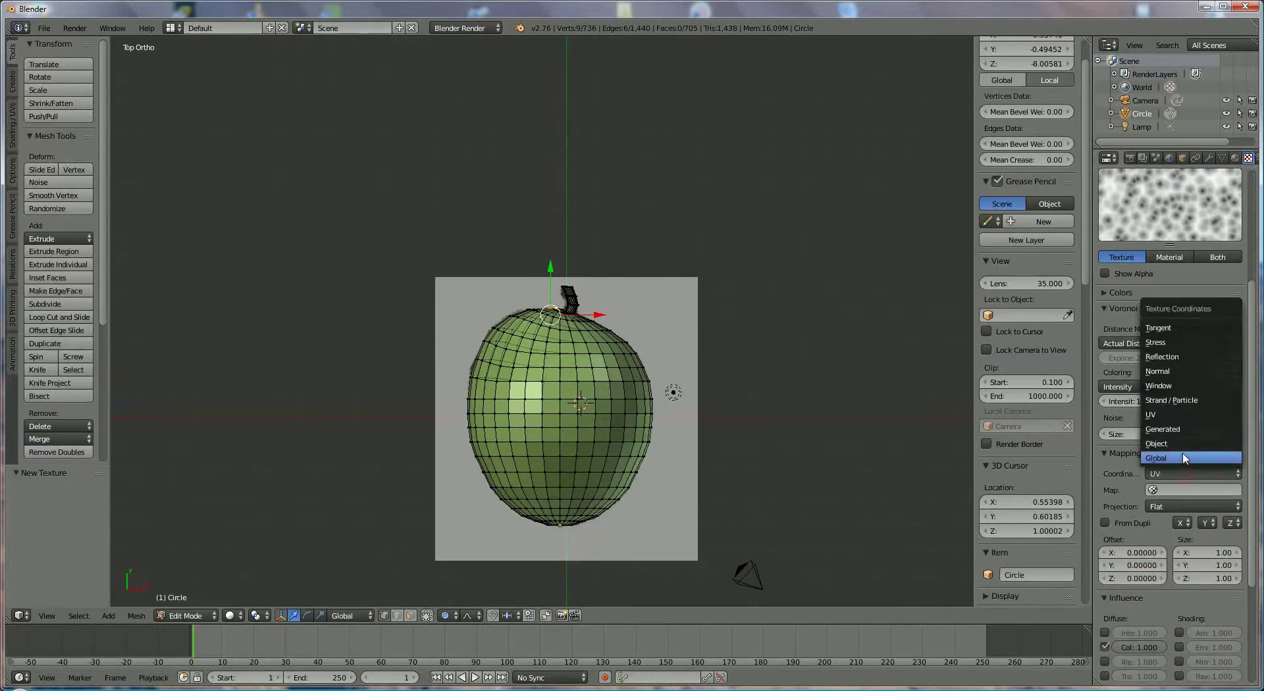
{"action": "left_click", "coordinate": [1188, 445]}
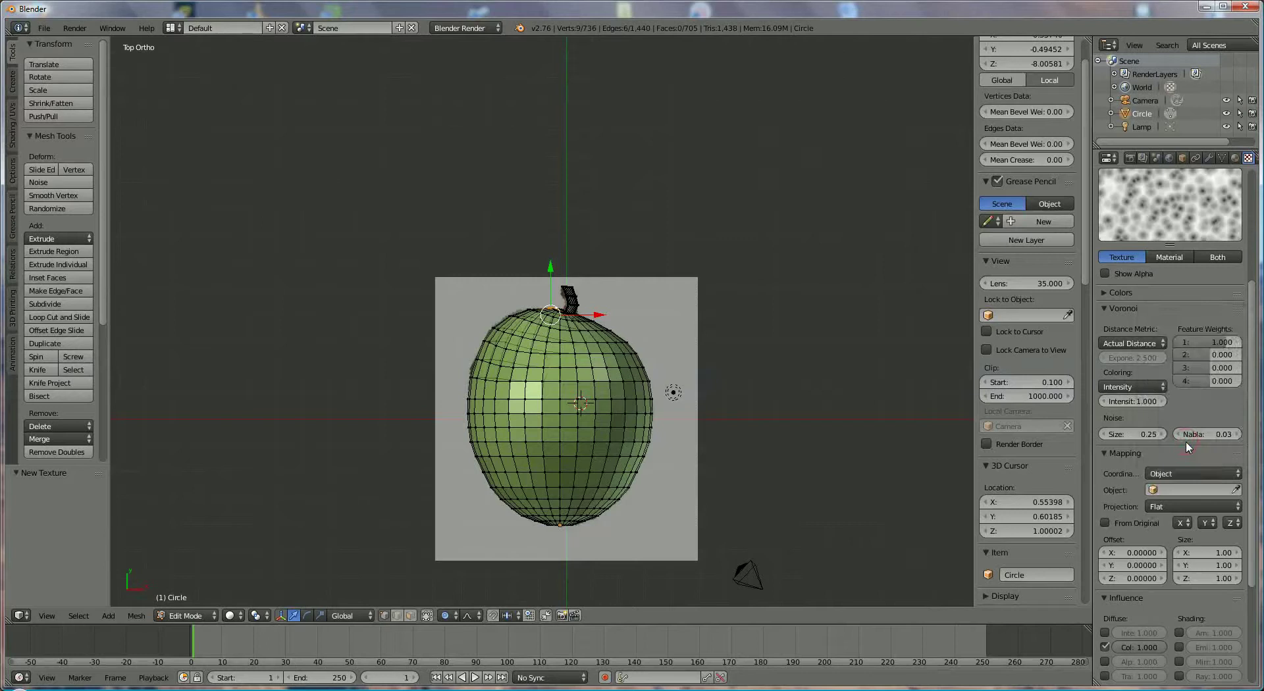
- Set the Voronoi texture's influence colour to yellow-green with hex value BDFF00
{"action": "scroll", "coordinate": [1189, 447], "scroll_direction": "down", "scroll_amount": 6}
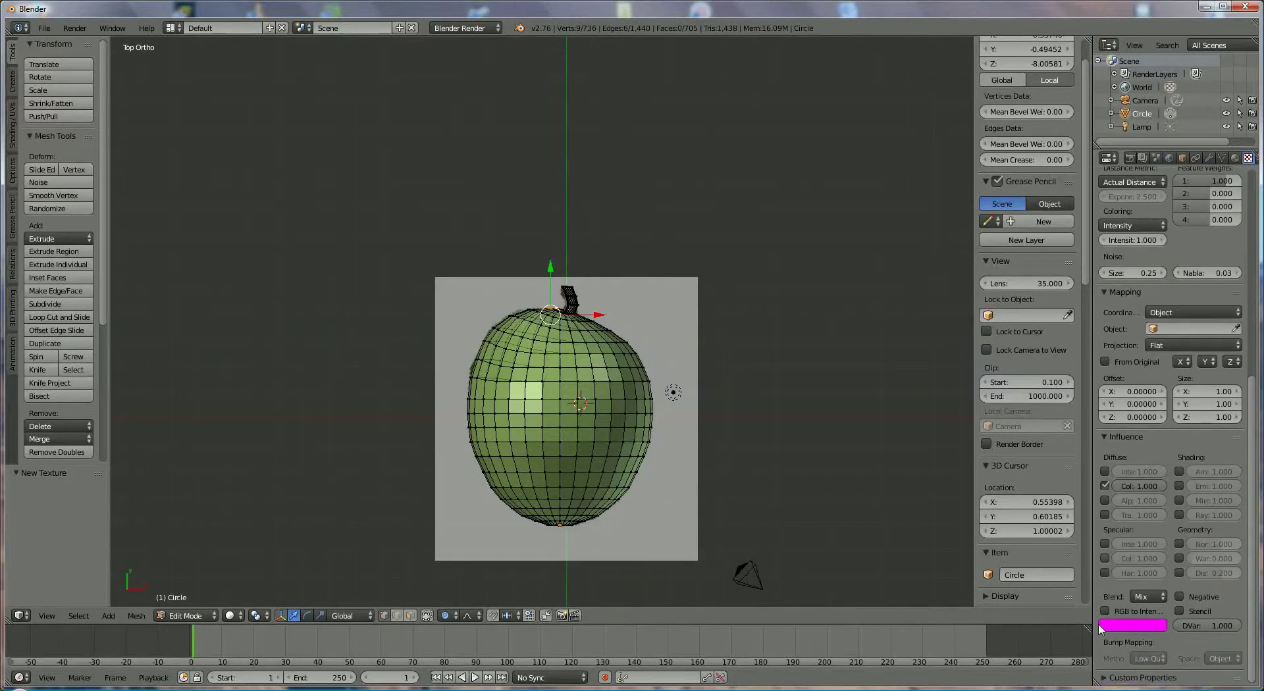
{"action": "left_click", "coordinate": [1117, 633]}
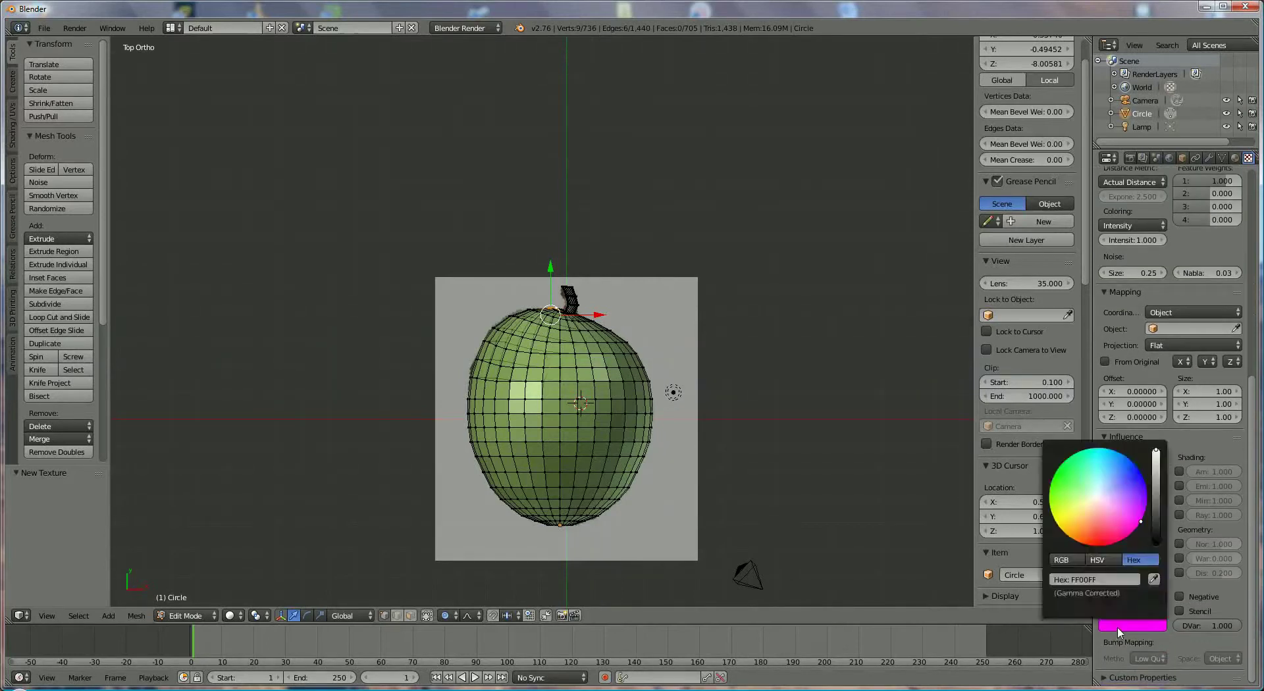
{"action": "left_click", "coordinate": [1125, 579]}
{"action": "key", "text": "BackSpace"}
{"action": "type", "text": "BDFF00"}
{"action": "key", "text": "Return"}
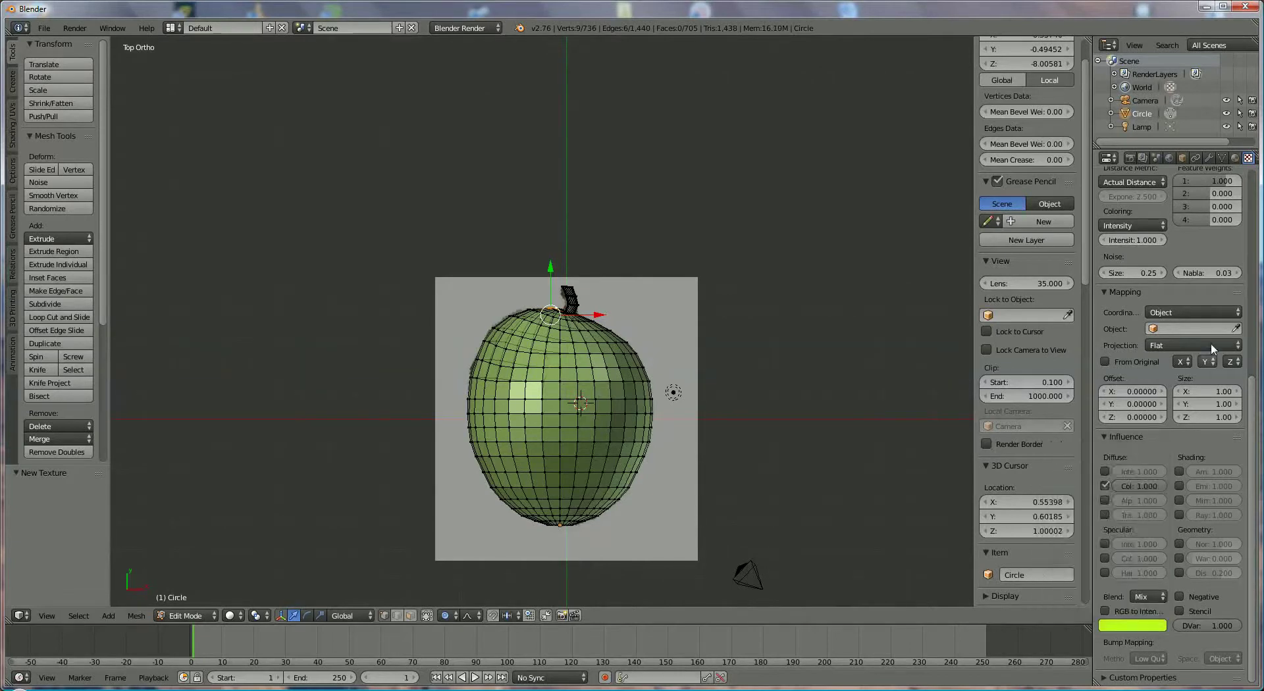
- Set the Voronoi texture's preview to show both the texture and the material
{"action": "scroll", "coordinate": [1218, 362], "scroll_direction": "up", "scroll_amount": 10}
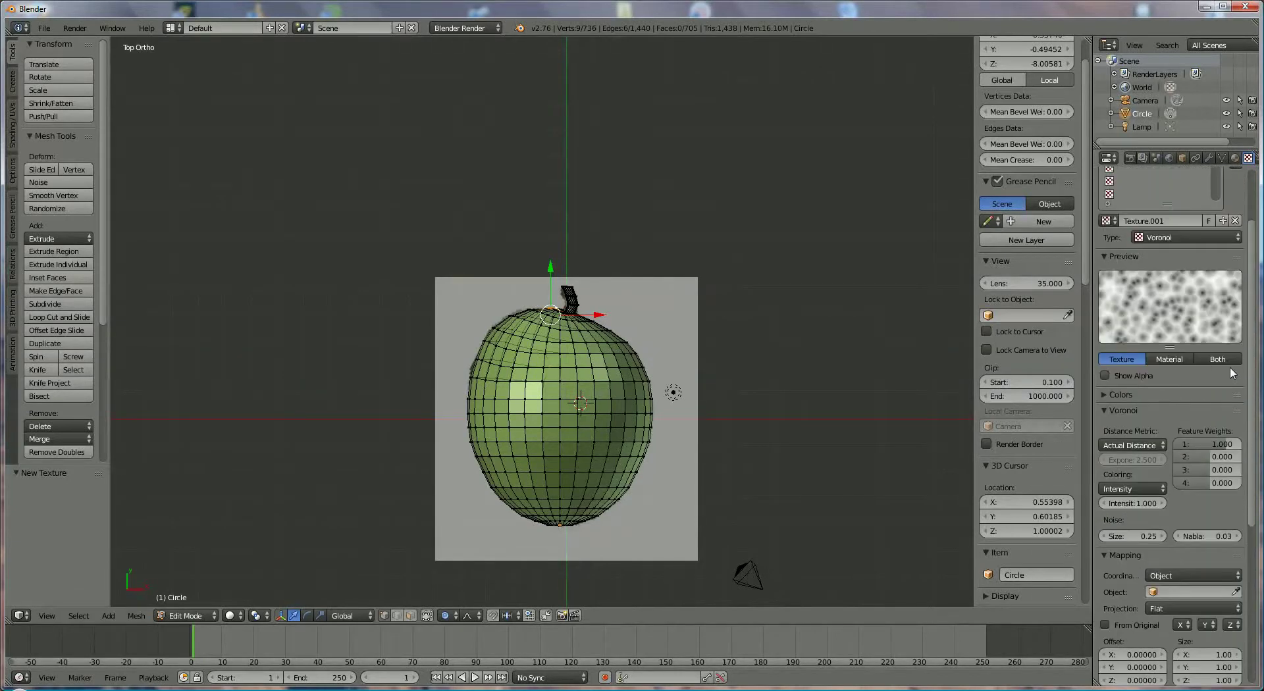
{"action": "left_click", "coordinate": [1221, 360]}
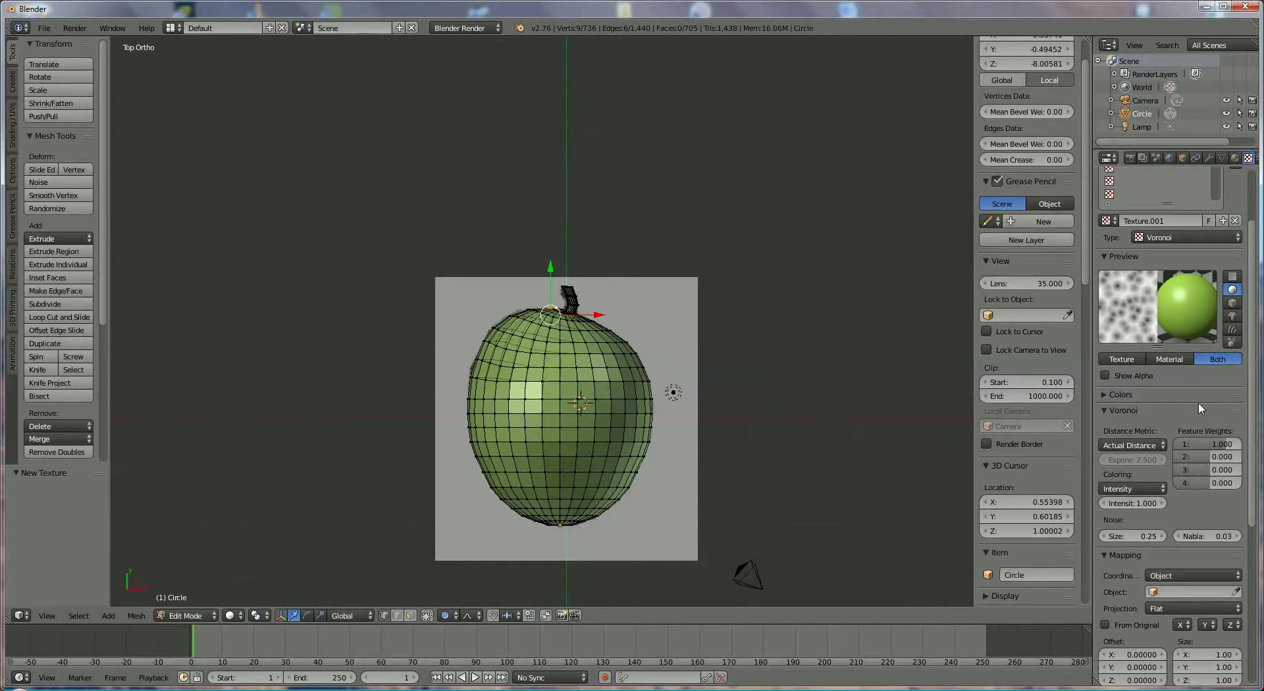
{"action": "scroll", "coordinate": [1198, 402], "scroll_direction": "up", "scroll_amount": 3}
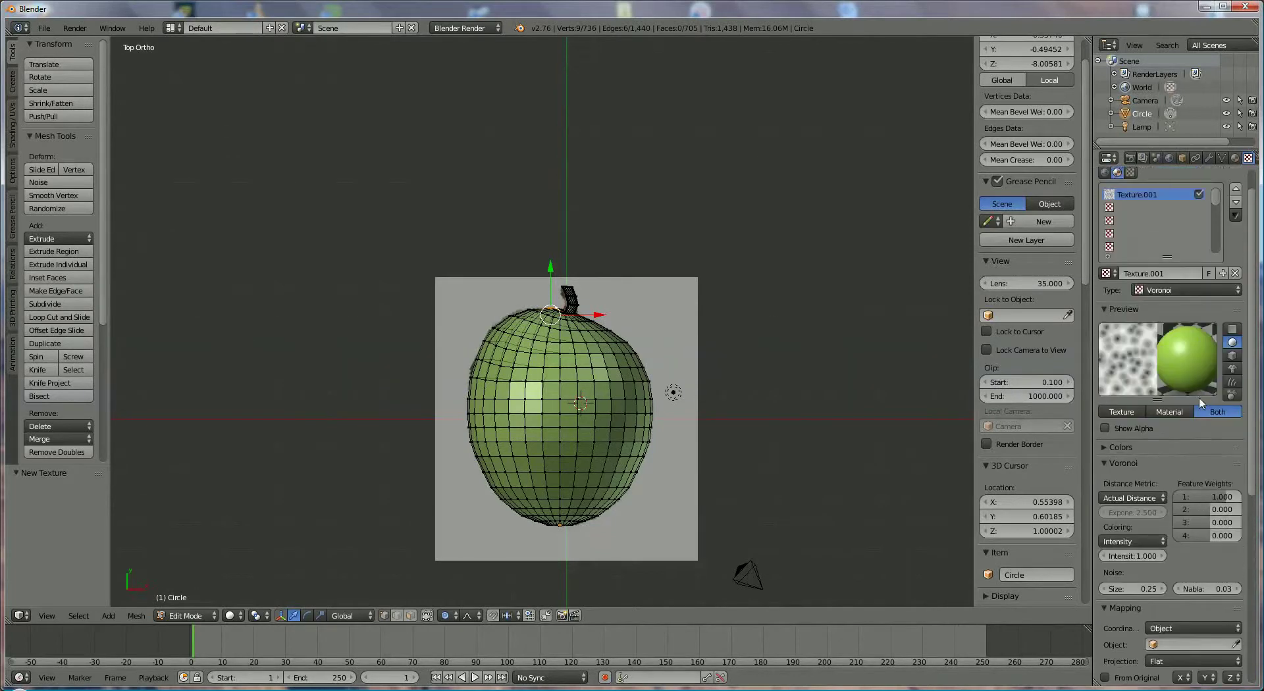
- Add a second material to the mango and name it braun
{"action": "left_click", "coordinate": [1235, 158]}
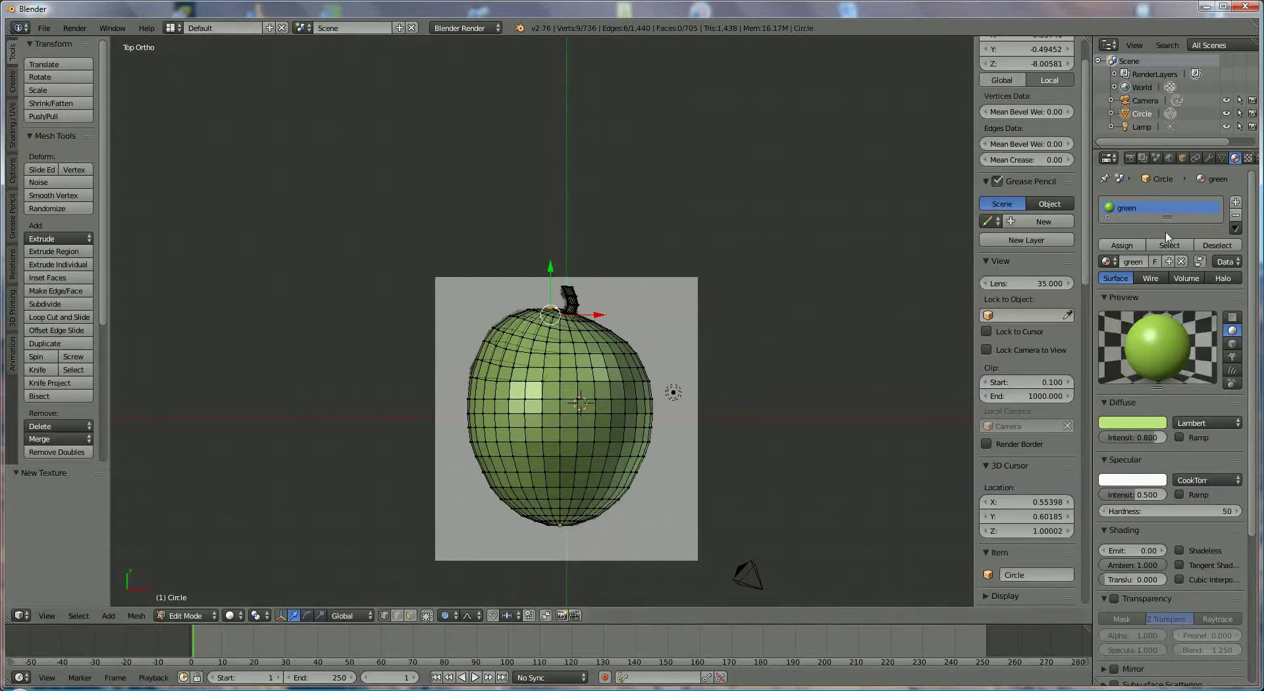
{"action": "left_click", "coordinate": [1235, 203]}
{"action": "left_click", "coordinate": [1138, 290]}
{"action": "left_click", "coordinate": [1136, 290]}
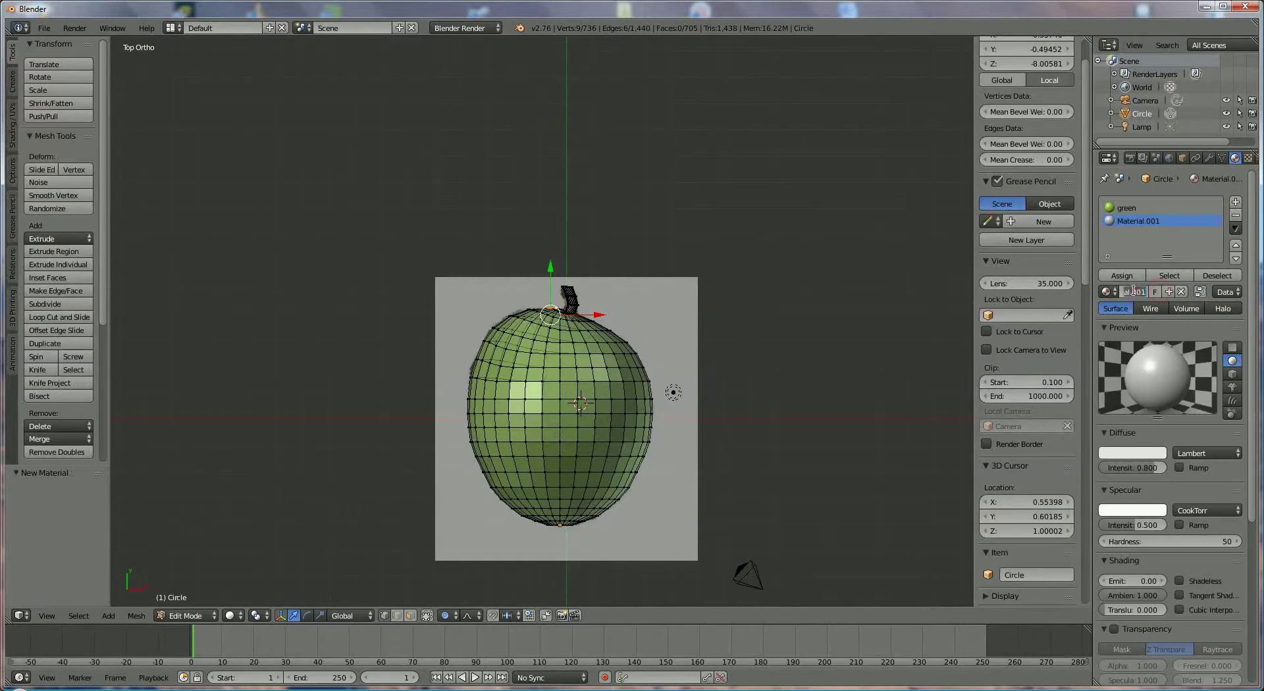
{"action": "type", "text": "braun"}
{"action": "key", "text": "Return"}
- Set the braun material's diffuse colour to hex value 926433
{"action": "left_click", "coordinate": [1132, 454]}
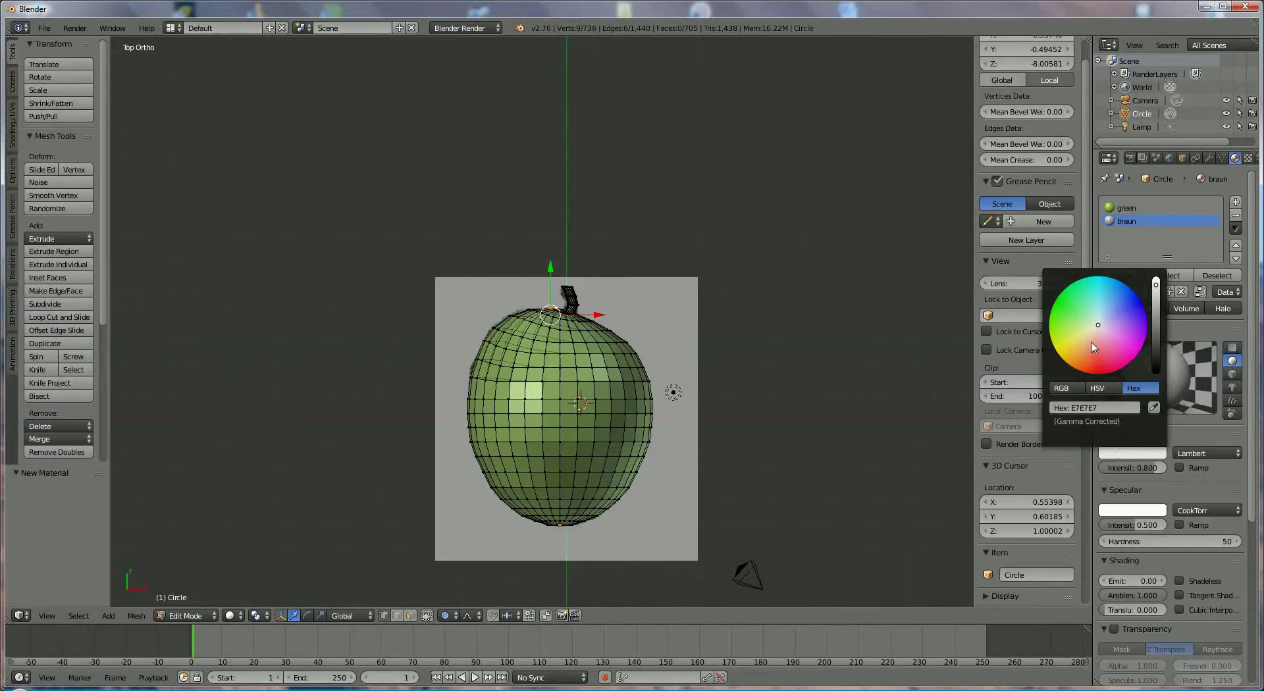
{"action": "left_click", "coordinate": [1119, 408]}
{"action": "key", "text": "BackSpace"}
{"action": "type", "text": "926433"}
{"action": "key", "text": "Return"}
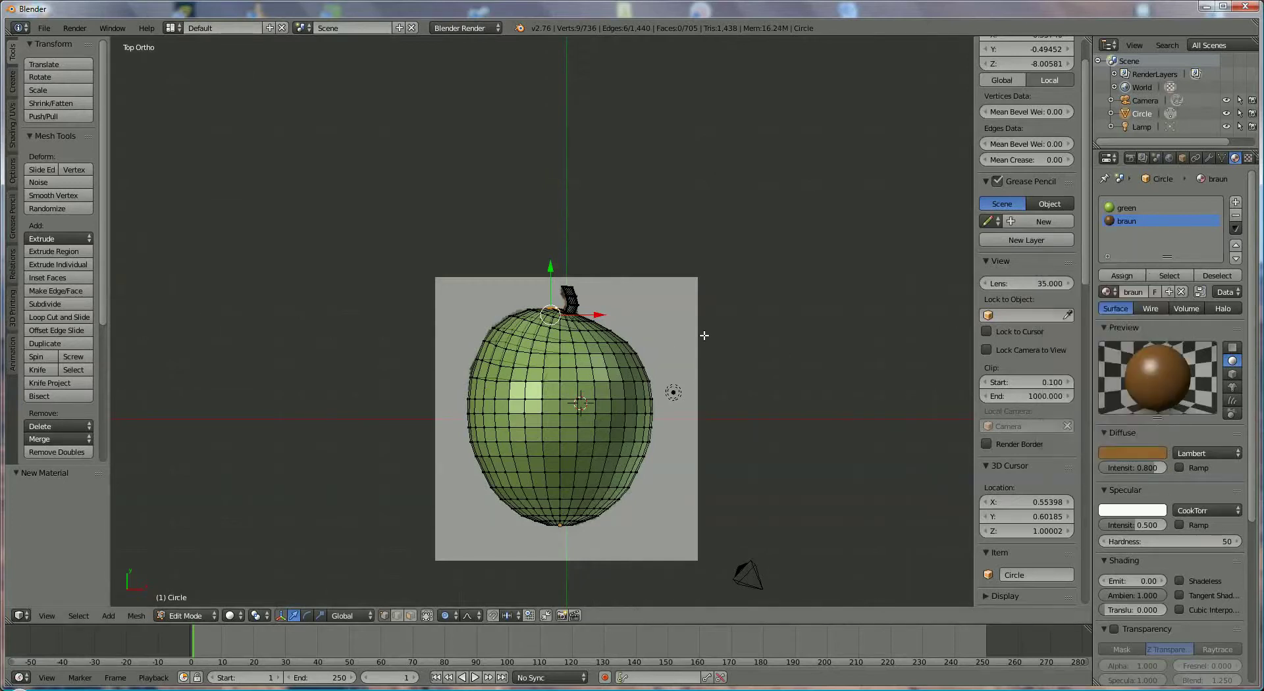
- Switch to face selection and assign the braun material to the upper stem faces, including the end cap
{"action": "middle_click_drag", "start_coordinate": [665, 334], "coordinate": [672, 364]}
{"action": "scroll", "coordinate": [663, 390], "scroll_direction": "up", "scroll_amount": 4}
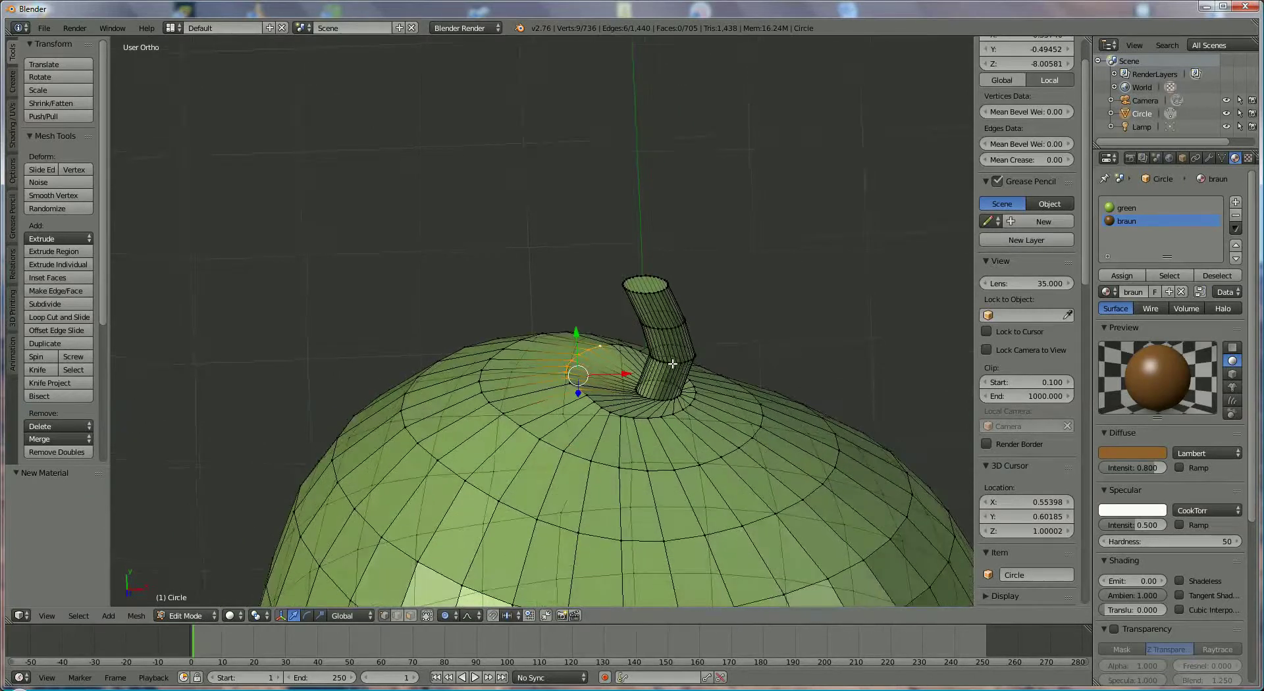
{"action": "right_click", "coordinate": [637, 302]}
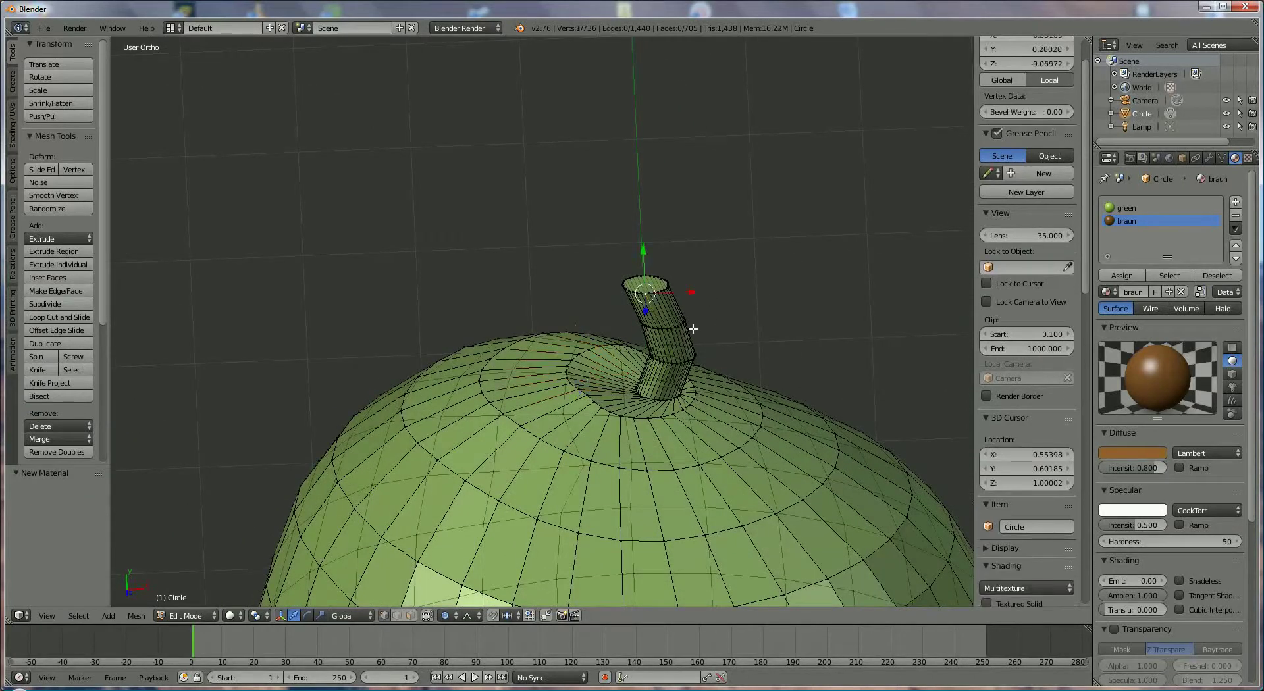
{"action": "left_click", "coordinate": [410, 616]}
{"action": "right_click", "coordinate": [638, 282]}
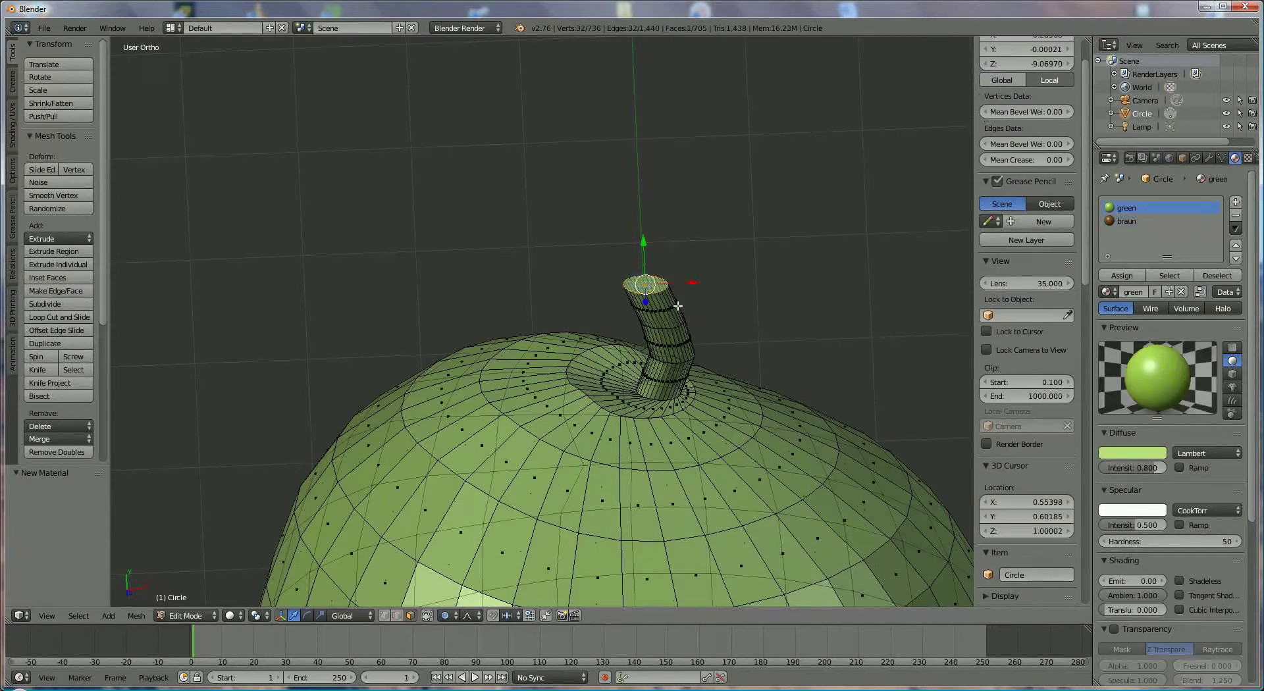
{"action": "key", "text": "c"}
{"action": "left_click_drag", "start_coordinate": [636, 285], "coordinate": [675, 291]}
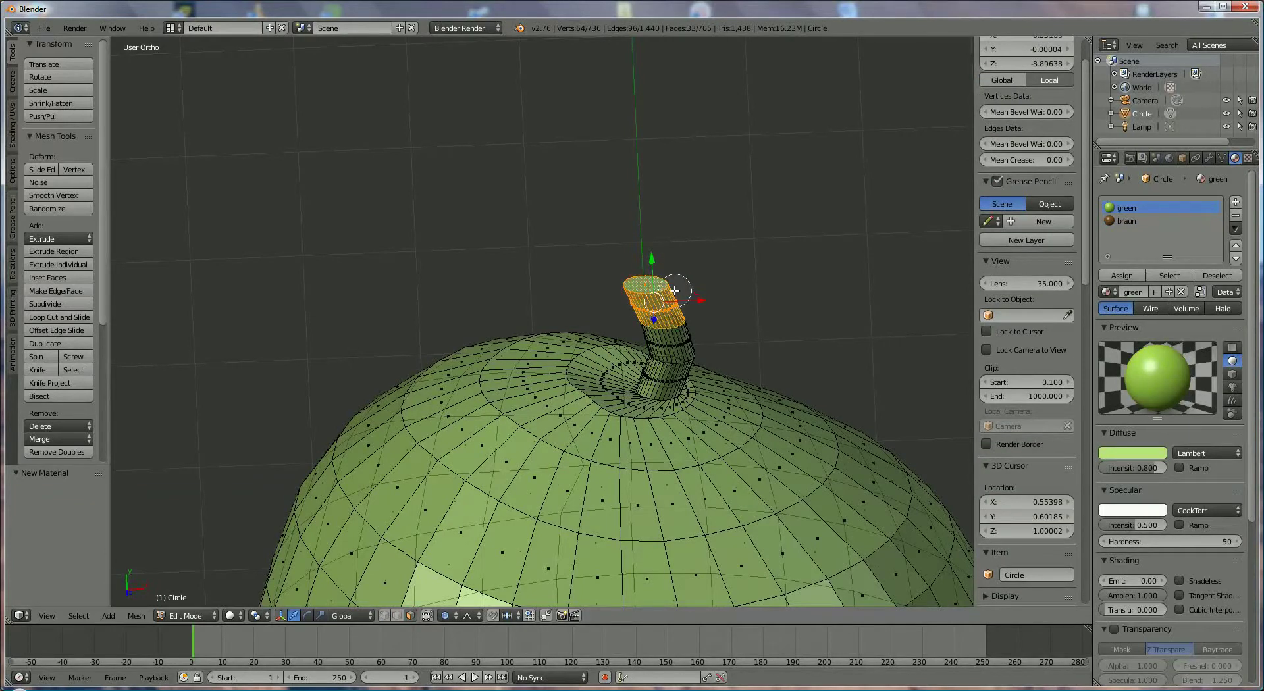
{"action": "right_click", "coordinate": [787, 313]}
{"action": "mouse_move", "coordinate": [787, 313]}
{"action": "middle_mouse_down"}
{"action": "mouse_move", "coordinate": [794, 280]}
{"action": "mouse_move", "coordinate": [772, 225]}
{"action": "middle_mouse_up"}
{"action": "key", "text": "b"}
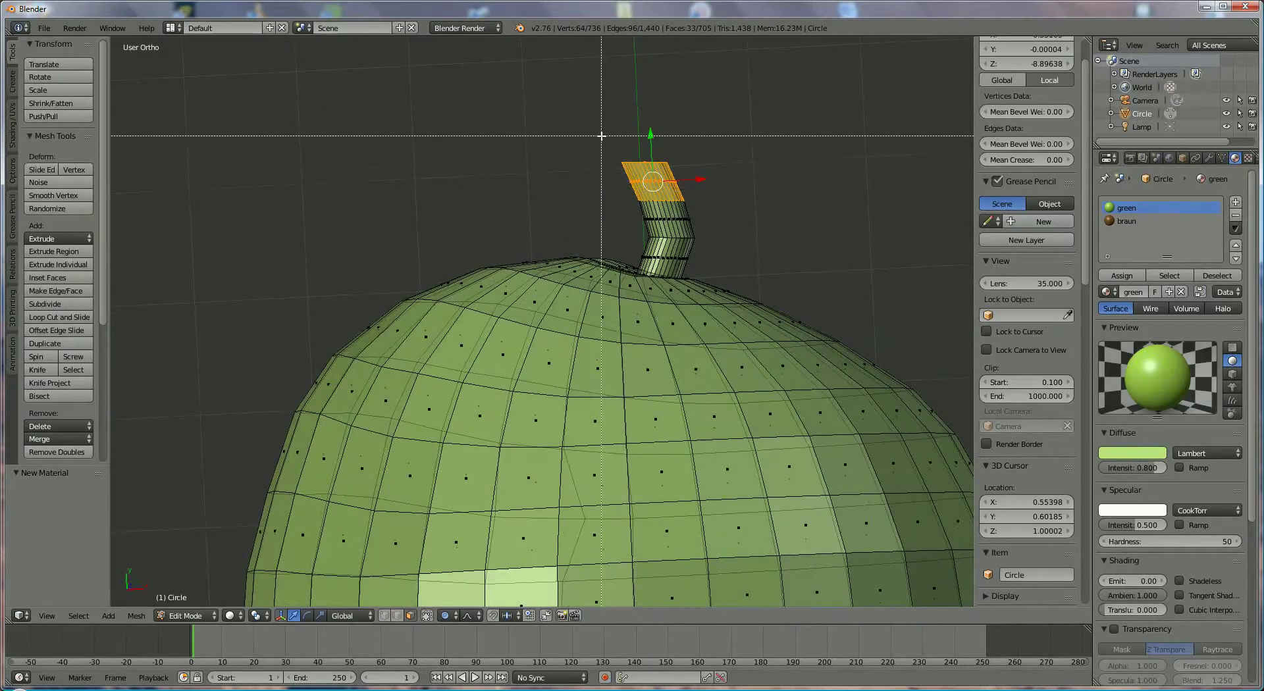
{"action": "left_click_drag", "start_coordinate": [598, 129], "coordinate": [739, 245]}
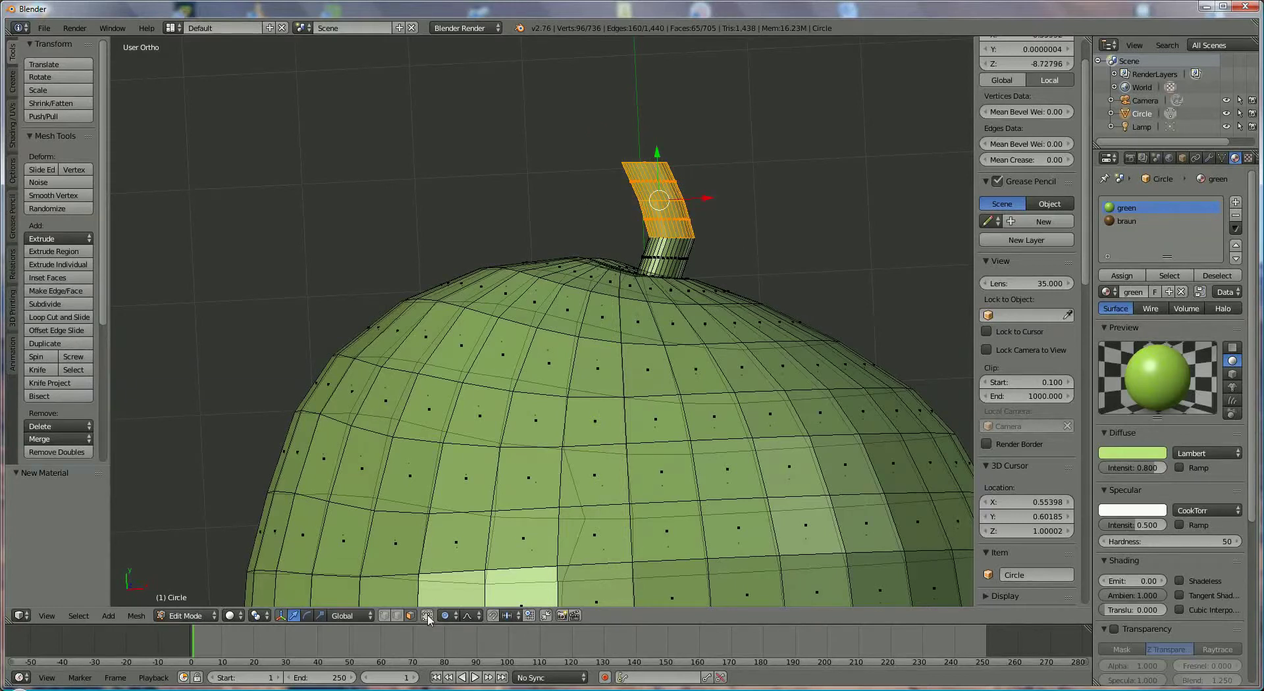
{"action": "middle_click_drag", "start_coordinate": [743, 285], "coordinate": [665, 301]}
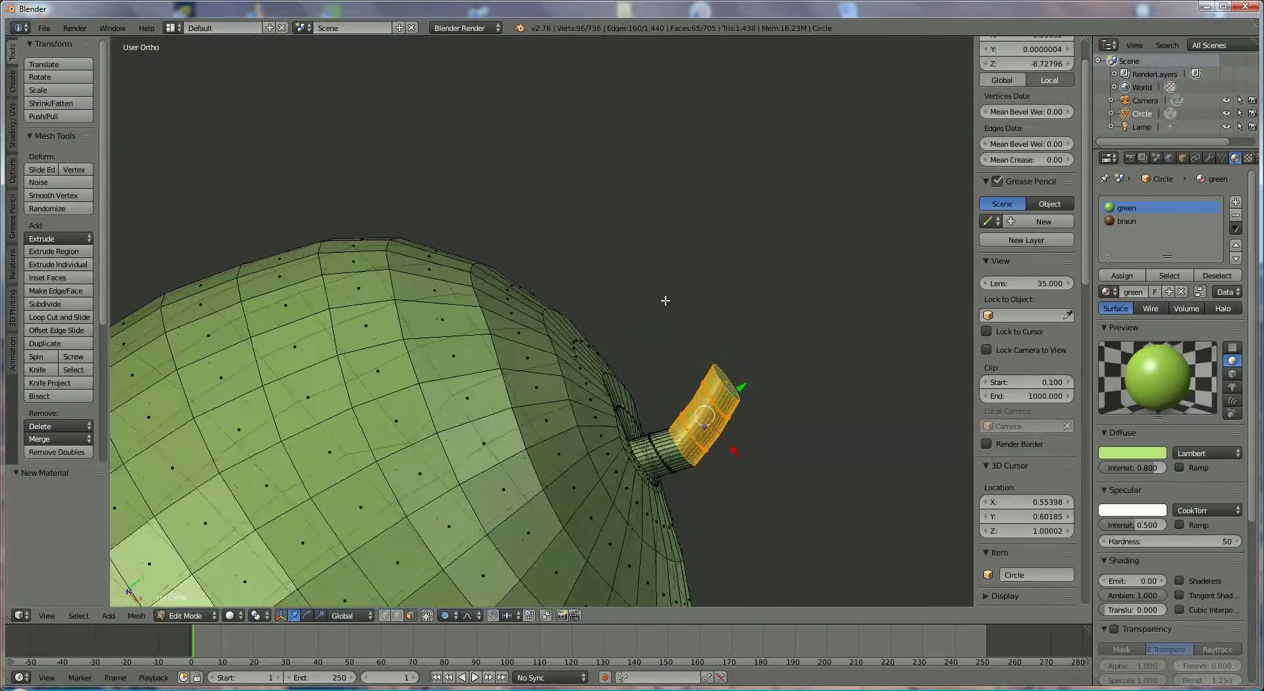
{"action": "left_click", "coordinate": [1123, 222]}
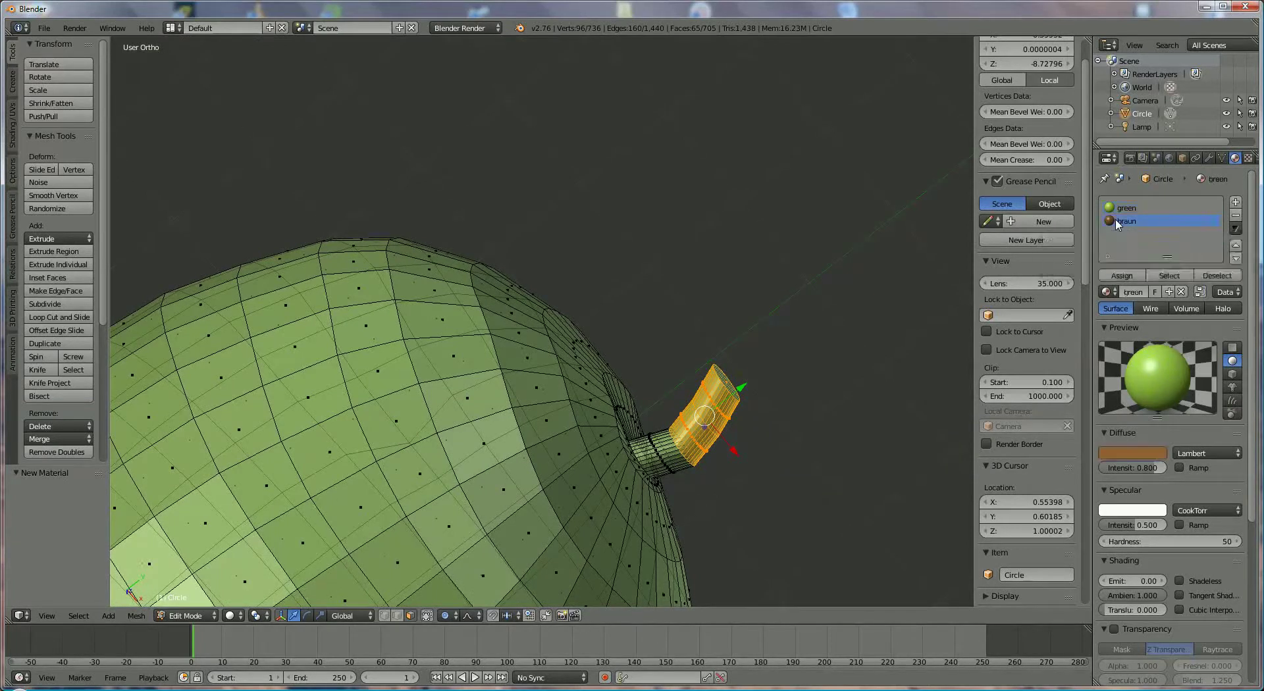
{"action": "left_click", "coordinate": [1121, 275]}
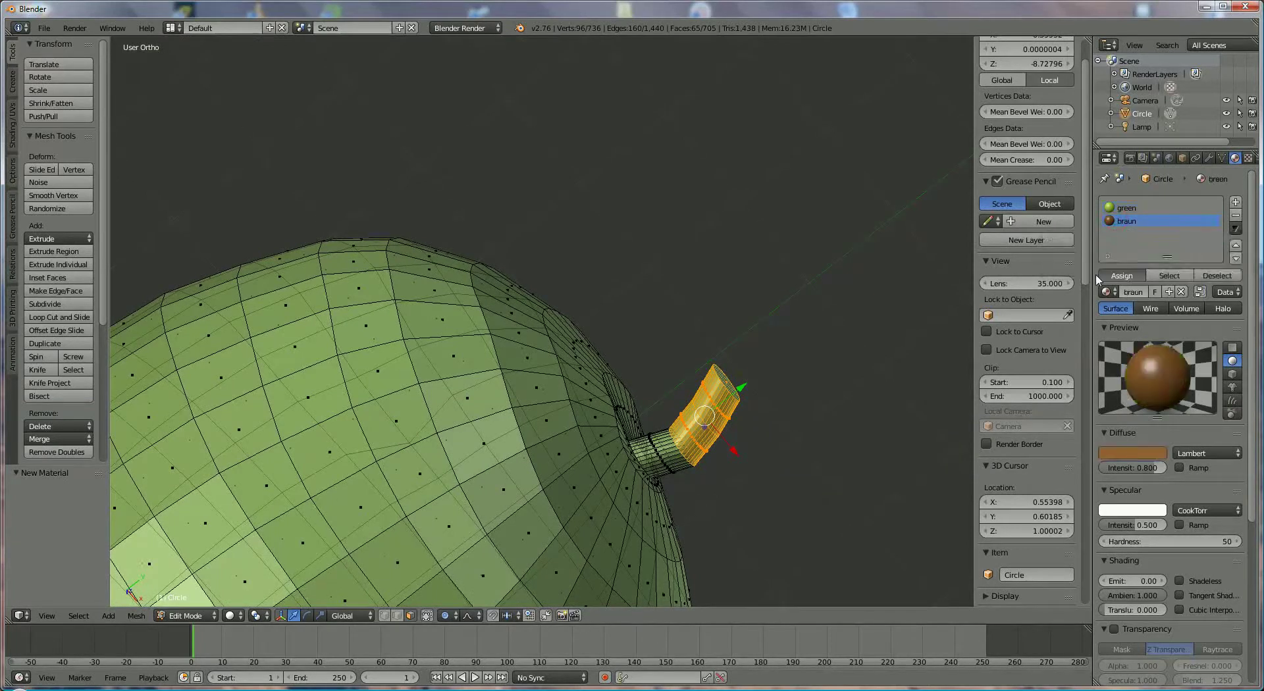
- Assign the braun material to the ring of stem faces just above the mango body
{"action": "right_click", "coordinate": [672, 465]}
{"action": "middle_click_drag", "start_coordinate": [672, 465], "coordinate": [651, 407]}
{"action": "scroll", "coordinate": [789, 278], "scroll_direction": "up", "scroll_amount": 3}
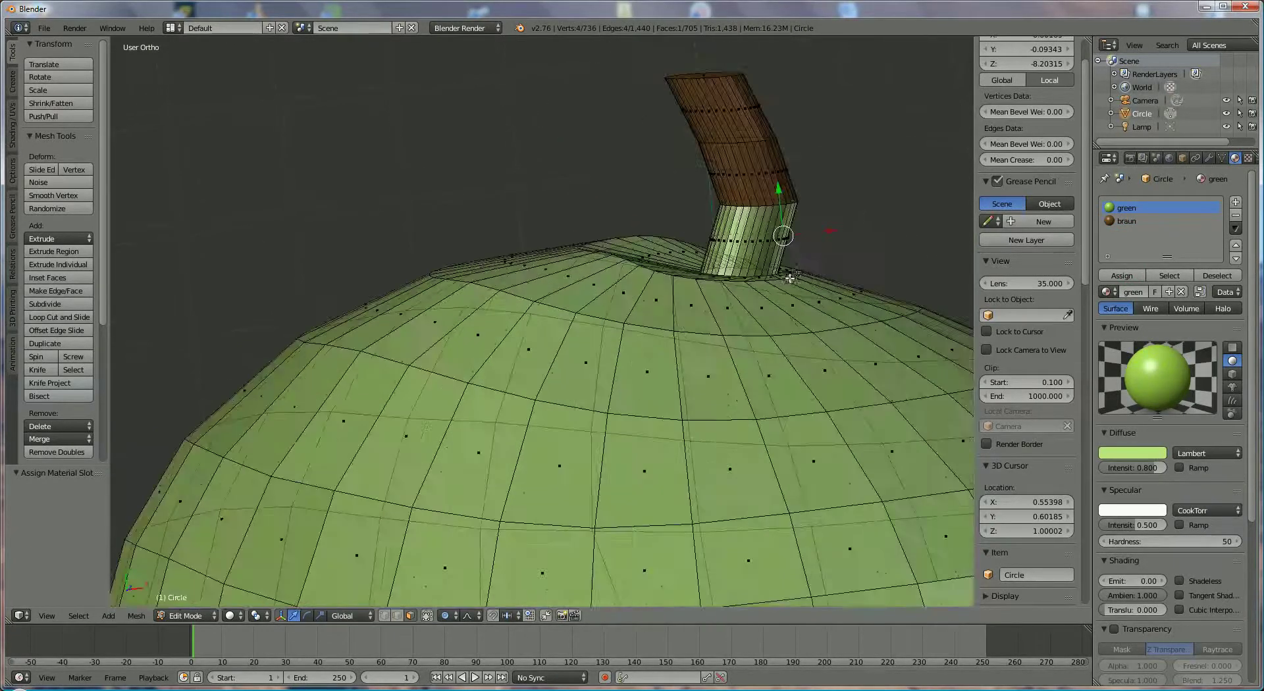
{"action": "middle_click_drag", "start_coordinate": [835, 262], "coordinate": [668, 327], "text": "shift"}
{"action": "scroll", "coordinate": [694, 313], "scroll_direction": "up", "scroll_amount": 2}
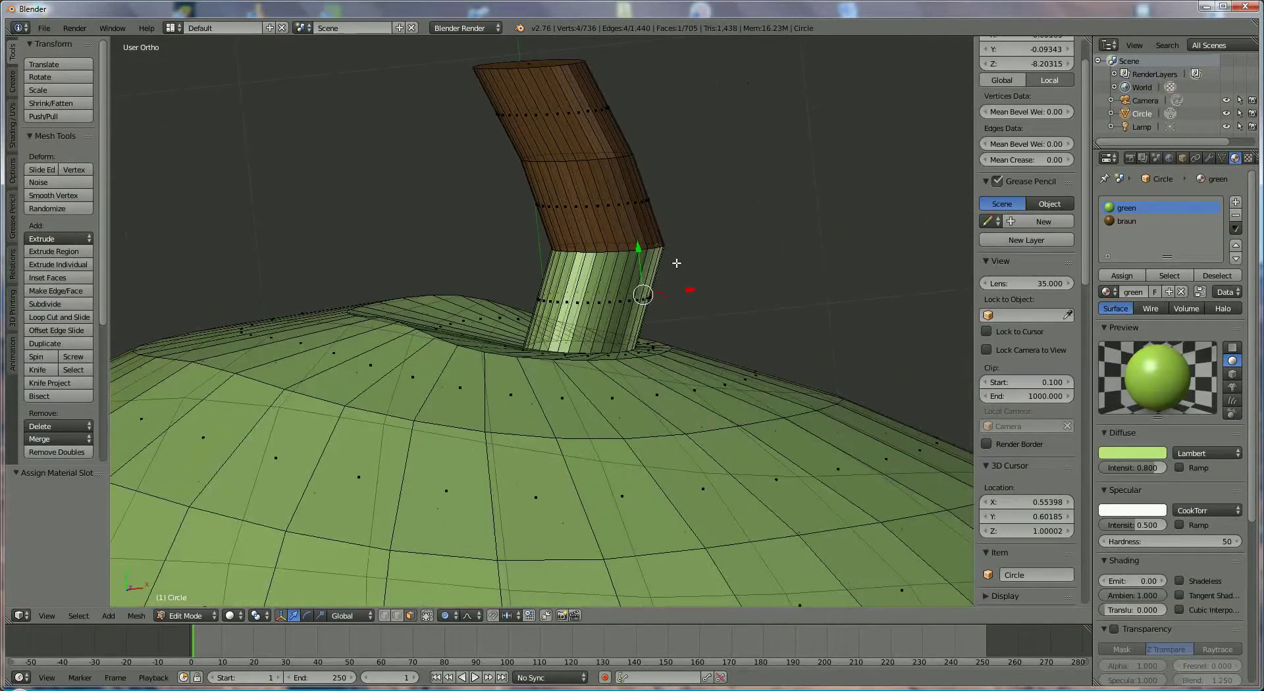
{"action": "left_click", "coordinate": [545, 259]}
{"action": "left_click", "coordinate": [578, 274]}
{"action": "right_click", "coordinate": [587, 293], "text": "shift"}
{"action": "left_click", "coordinate": [661, 276]}
{"action": "right_click", "coordinate": [589, 285], "text": "ctrl"}
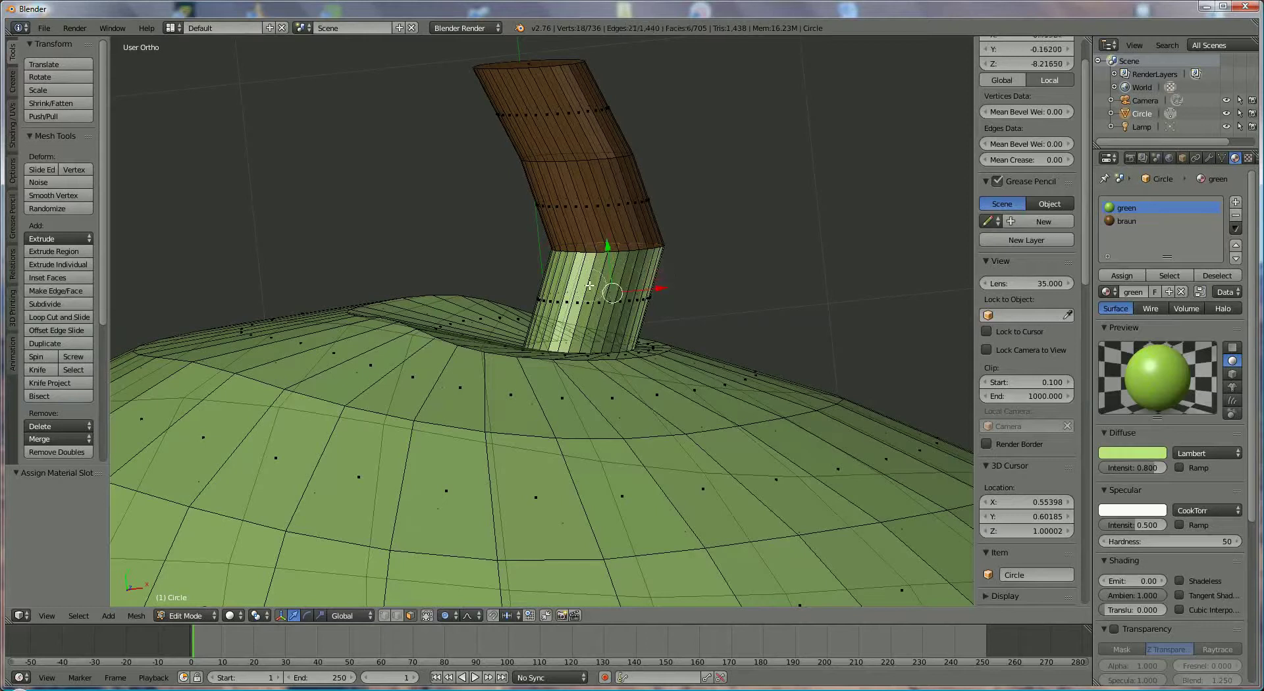
{"action": "right_click", "coordinate": [548, 274], "text": "ctrl"}
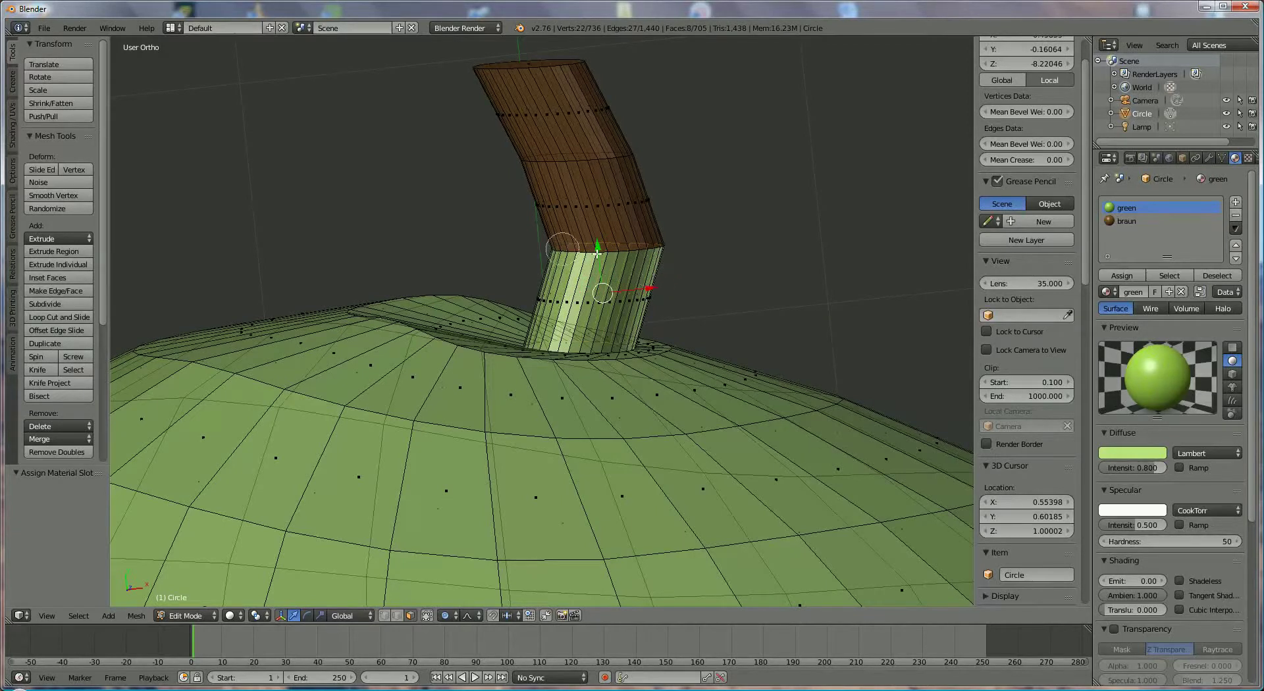
{"action": "right_click", "coordinate": [525, 276], "text": "ctrl"}
{"action": "right_click", "coordinate": [652, 277], "text": "ctrl"}
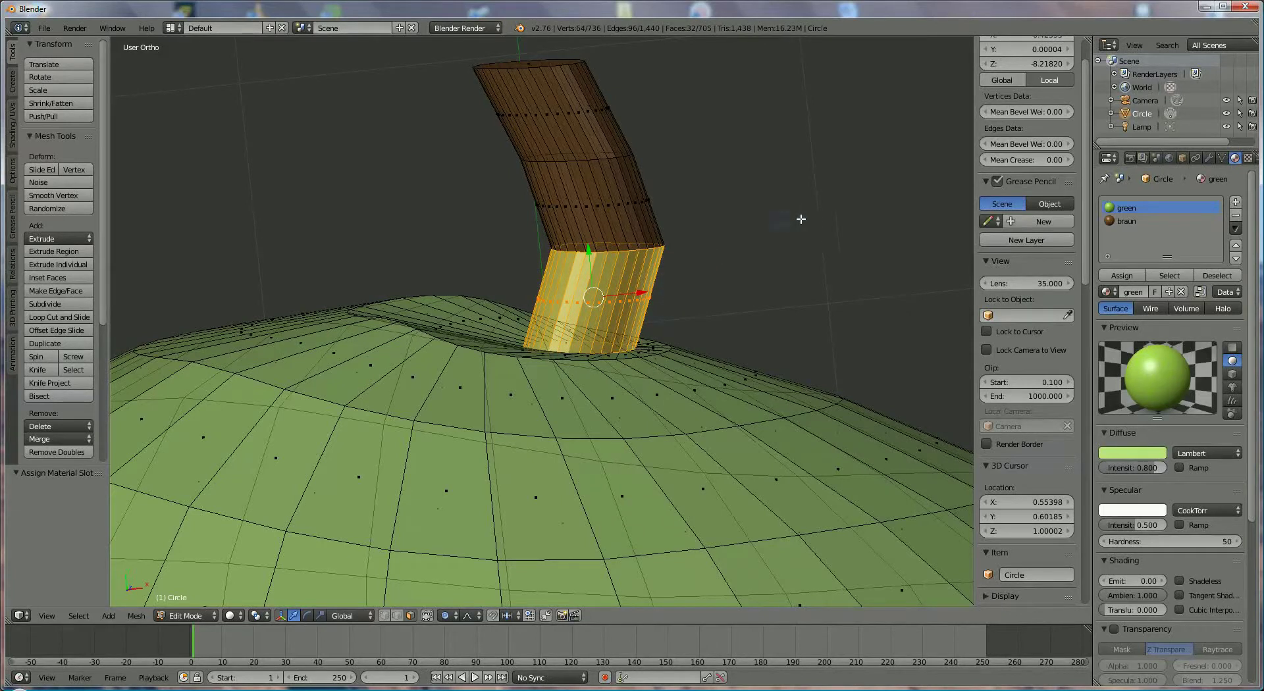
{"action": "left_click", "coordinate": [1125, 221]}
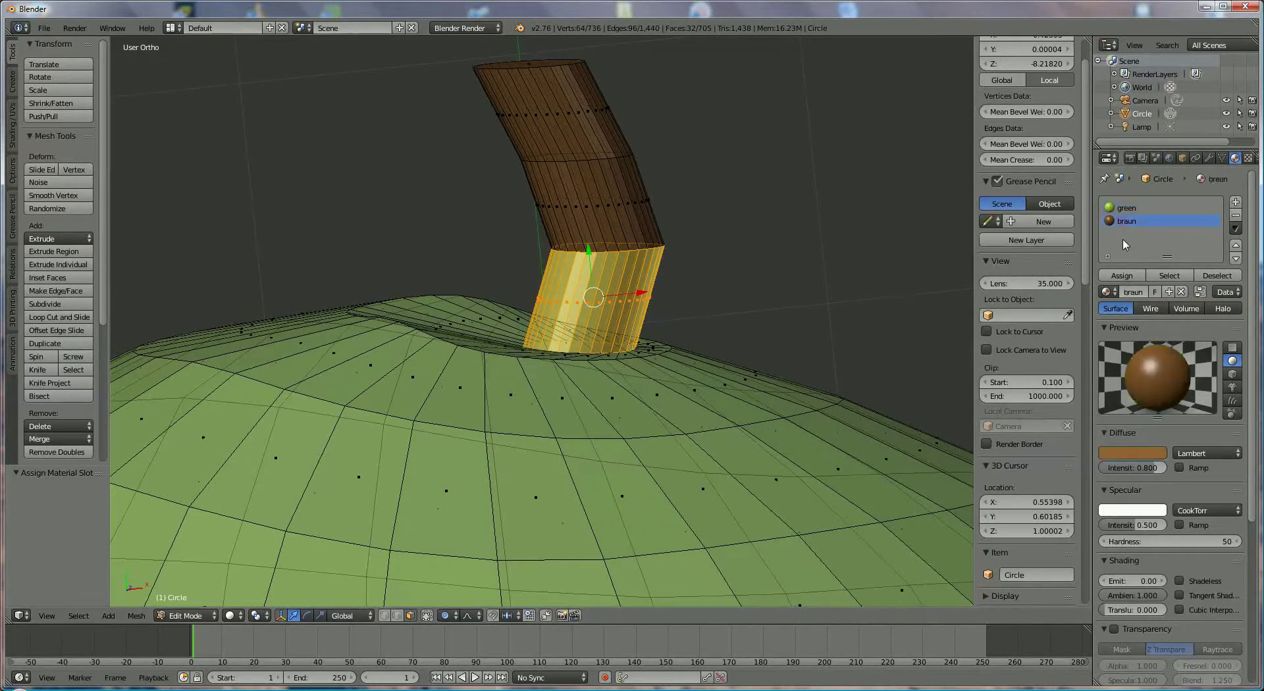
{"action": "left_click", "coordinate": [1122, 276]}
- Return to Object Mode and apply smooth shading to the whole mango
{"action": "scroll", "coordinate": [710, 353], "scroll_direction": "down", "scroll_amount": 6}
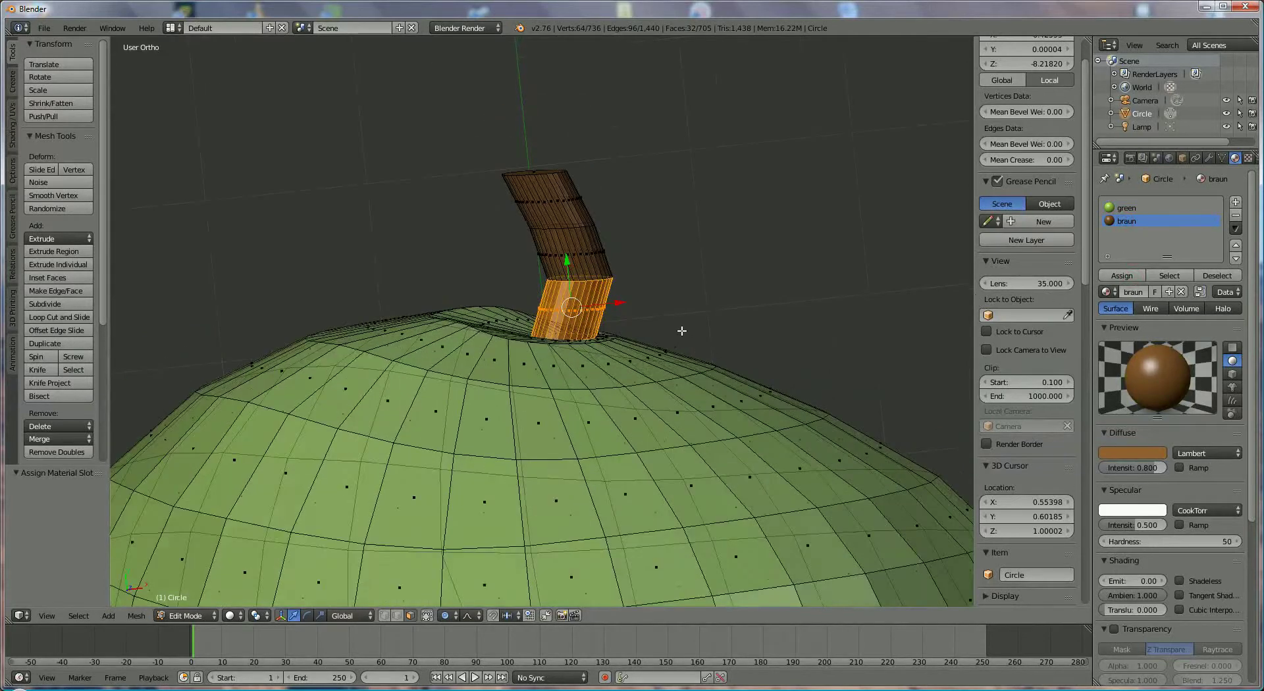
{"action": "scroll", "coordinate": [574, 367], "scroll_direction": "down", "scroll_amount": 4}
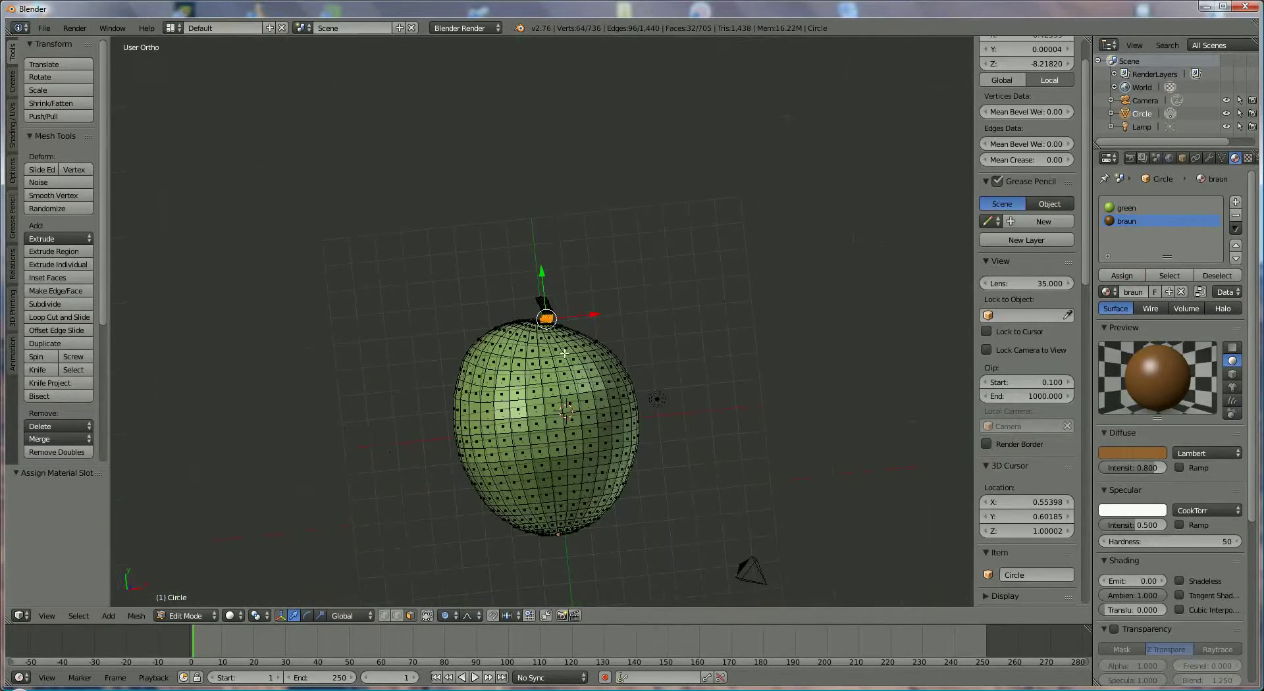
{"action": "left_click", "coordinate": [195, 615]}
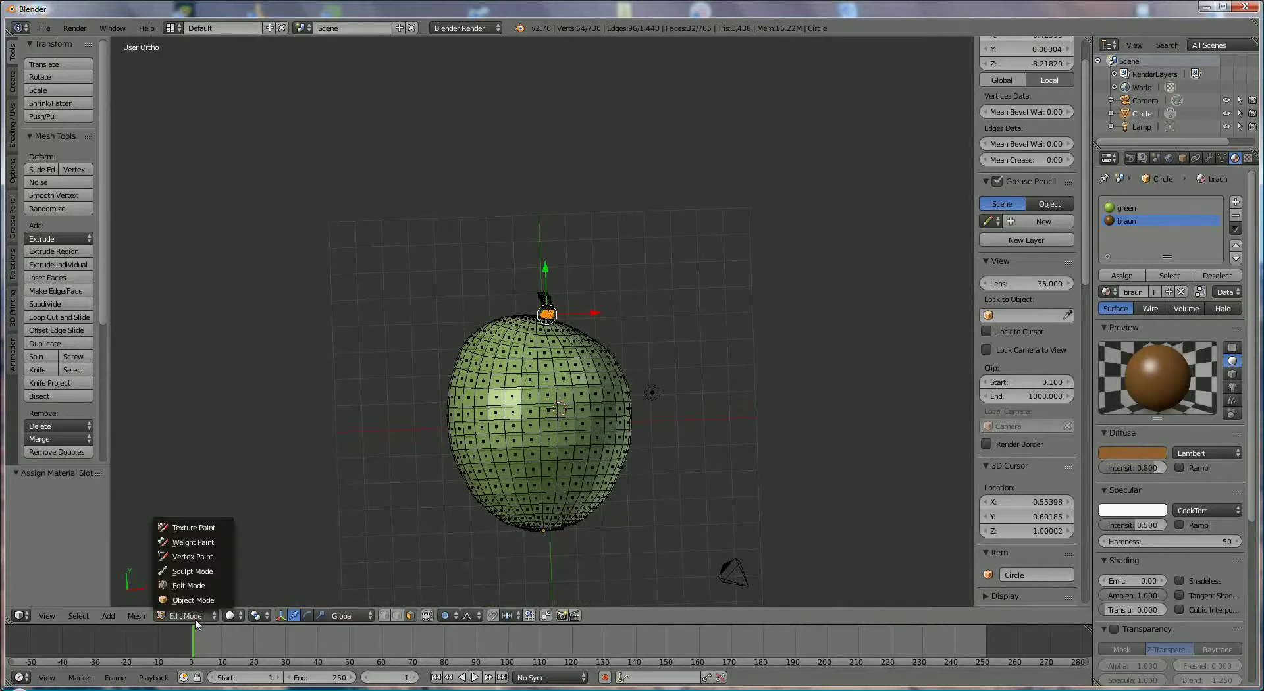
{"action": "left_click", "coordinate": [194, 600]}
{"action": "scroll", "coordinate": [544, 441], "scroll_direction": "up", "scroll_amount": 2}
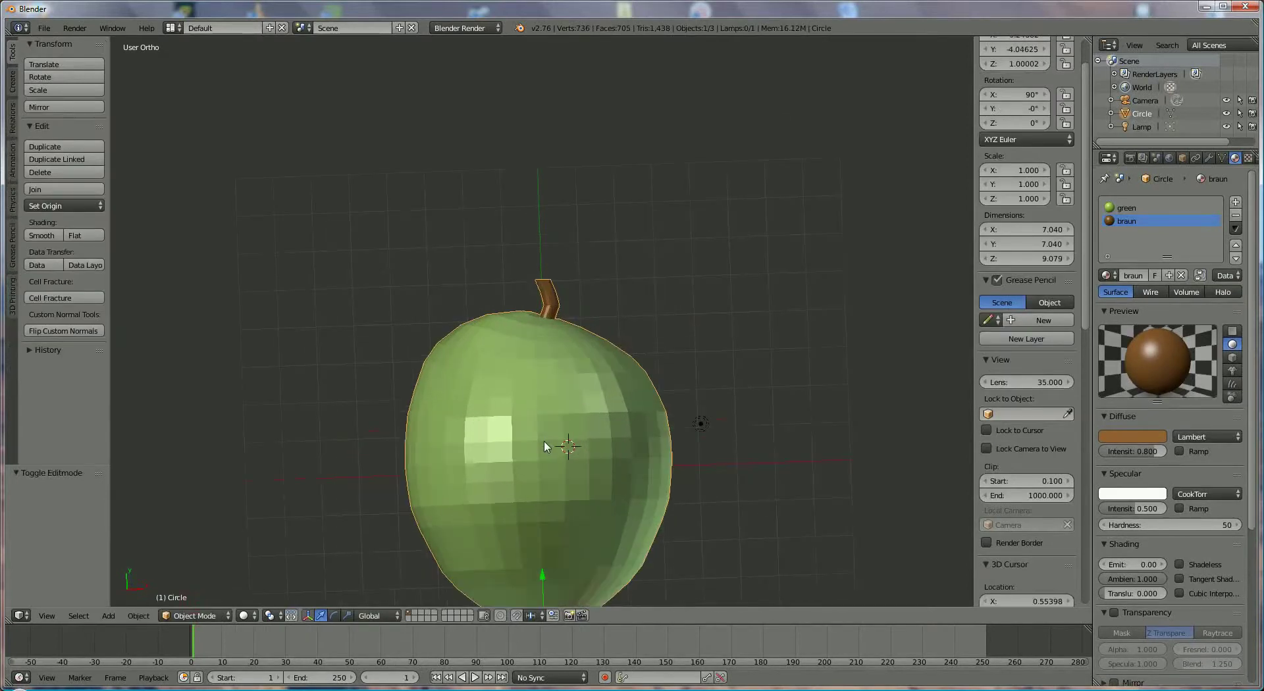
{"action": "left_click", "coordinate": [42, 235]}
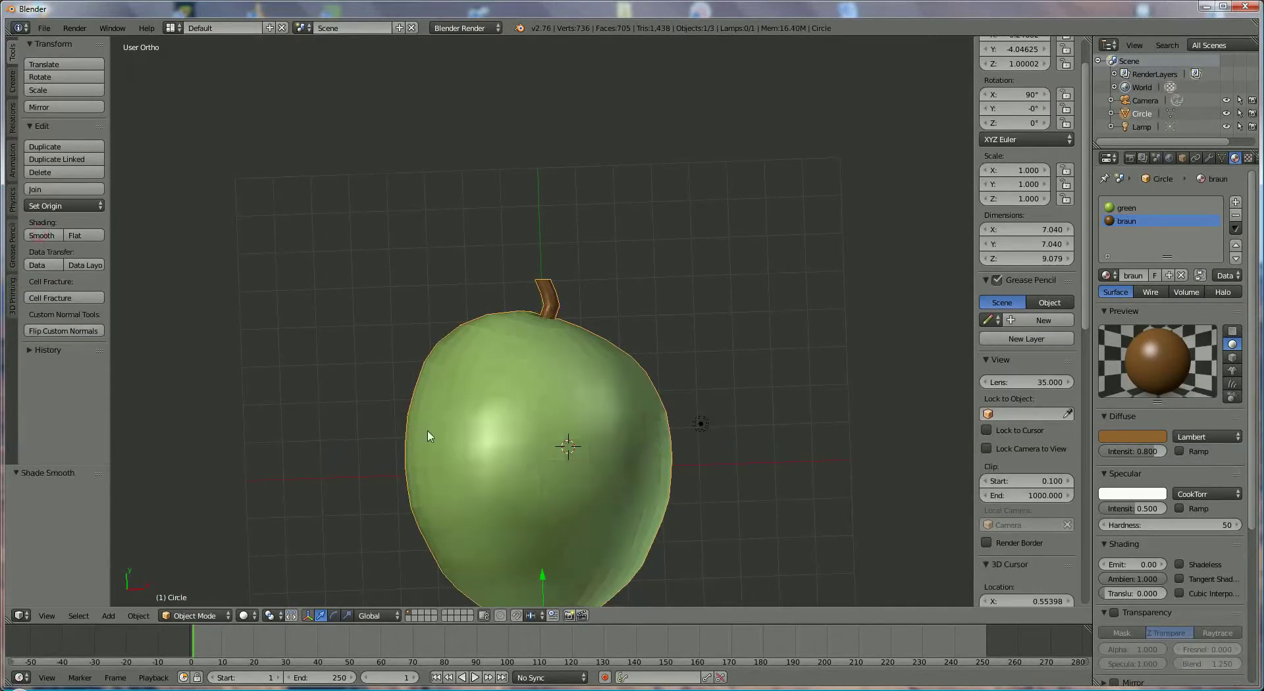
{"action": "scroll", "coordinate": [425, 440], "scroll_direction": "down", "scroll_amount": 2}
- Preview the mango in Texture viewport shading and return the viewport to Solid shading
{"action": "left_click", "coordinate": [244, 616]}
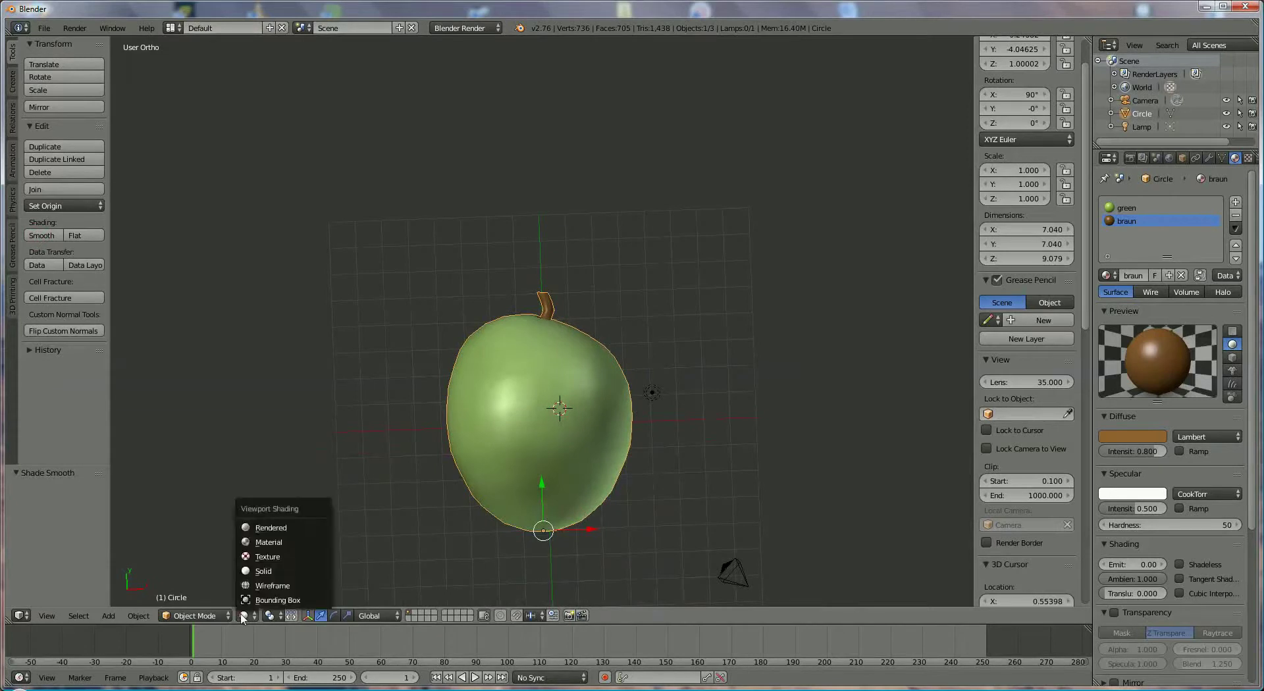
{"action": "left_click", "coordinate": [266, 556]}
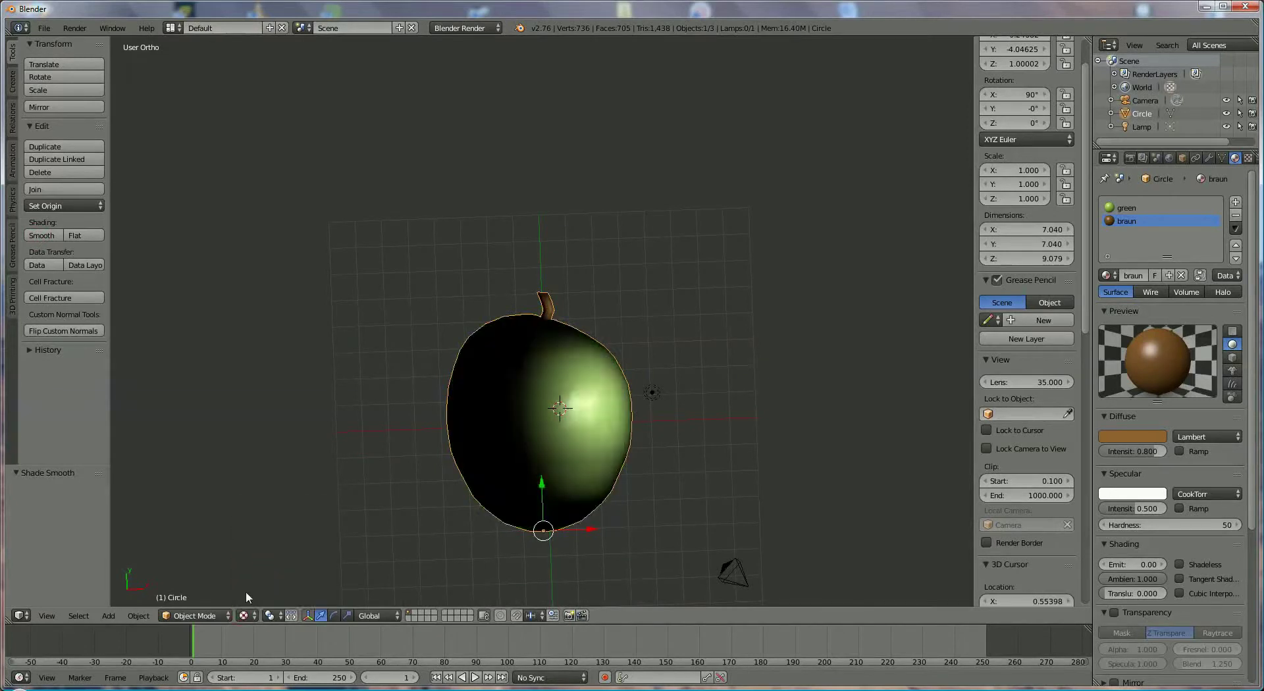
{"action": "left_click", "coordinate": [243, 616]}
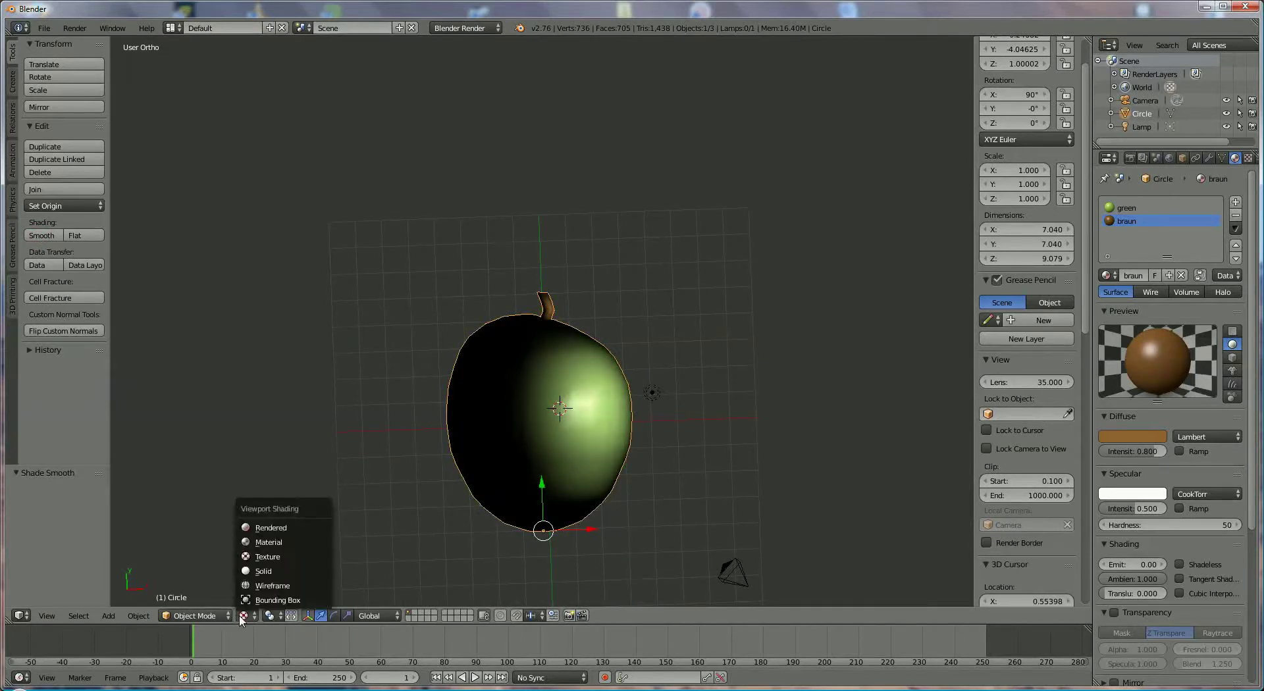
{"action": "left_click", "coordinate": [256, 571]}
- Select the lamp and move it about 3.51 units along X and about -1.95 units along Z
{"action": "middle_click_drag", "start_coordinate": [624, 523], "coordinate": [536, 437]}
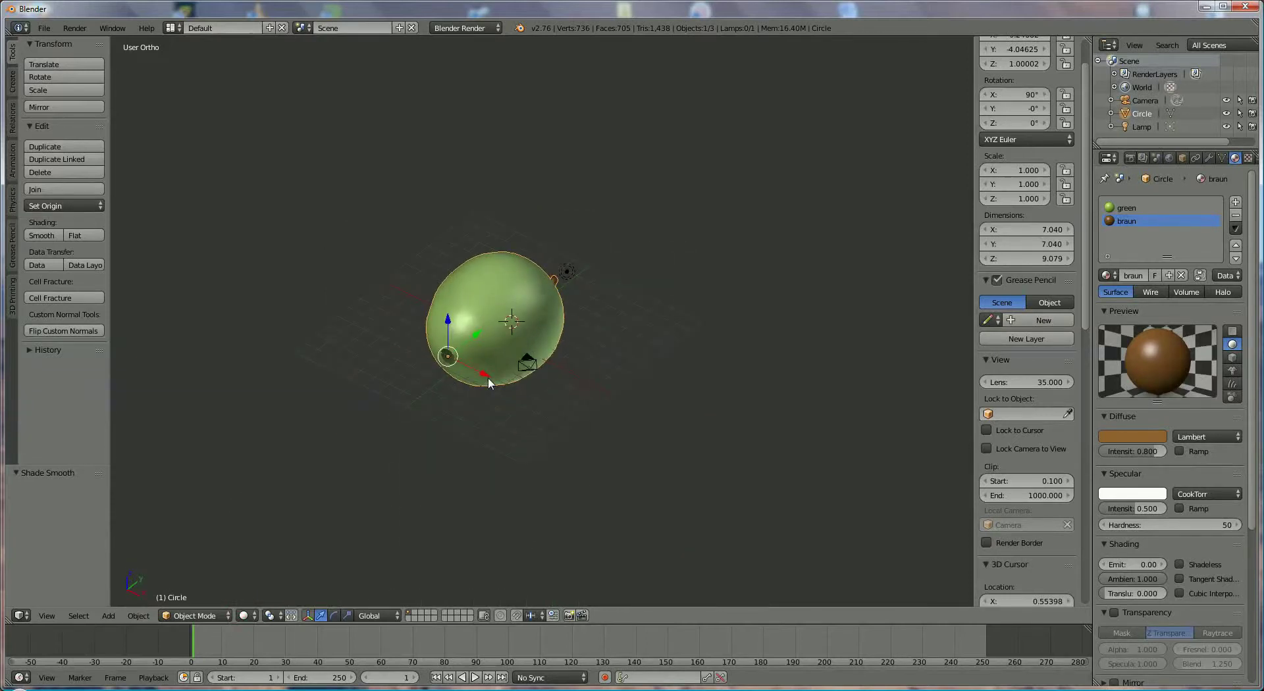
{"action": "mouse_move", "coordinate": [488, 377]}
{"action": "middle_mouse_down"}
{"action": "mouse_move", "coordinate": [427, 400]}
{"action": "mouse_move", "coordinate": [484, 359]}
{"action": "middle_mouse_up"}
{"action": "right_click", "coordinate": [522, 316]}
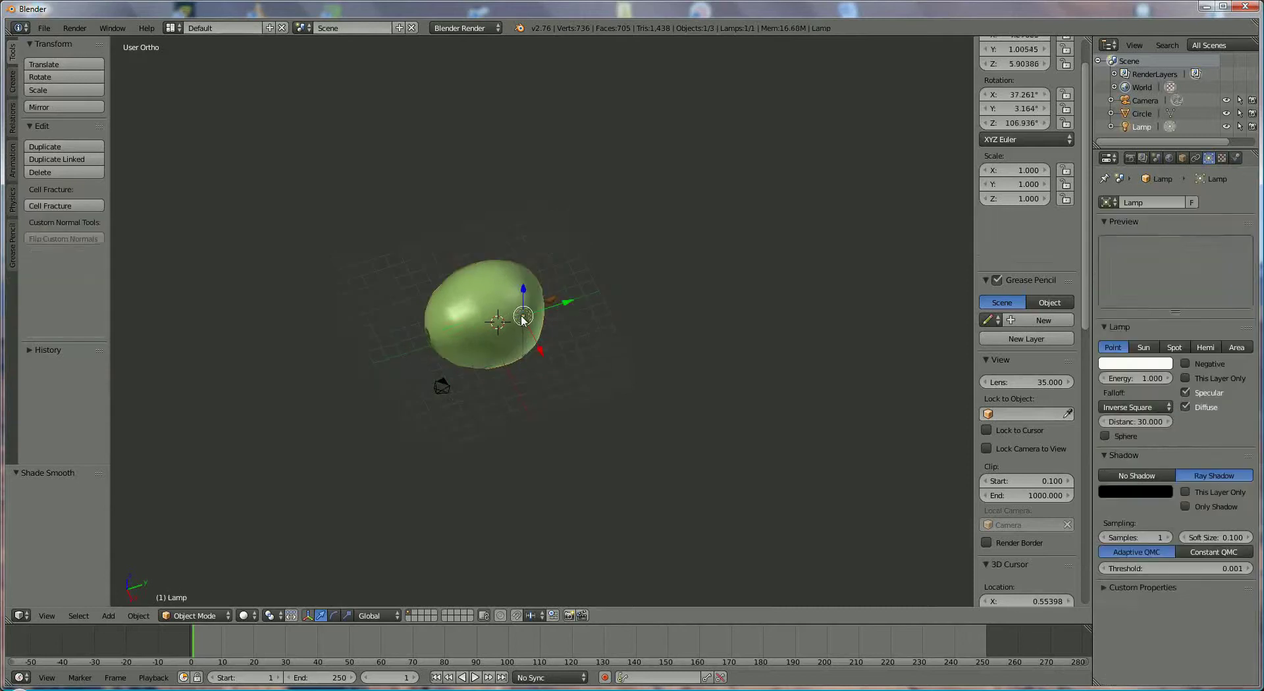
{"action": "key", "text": "g"}
{"action": "key", "text": "x"}
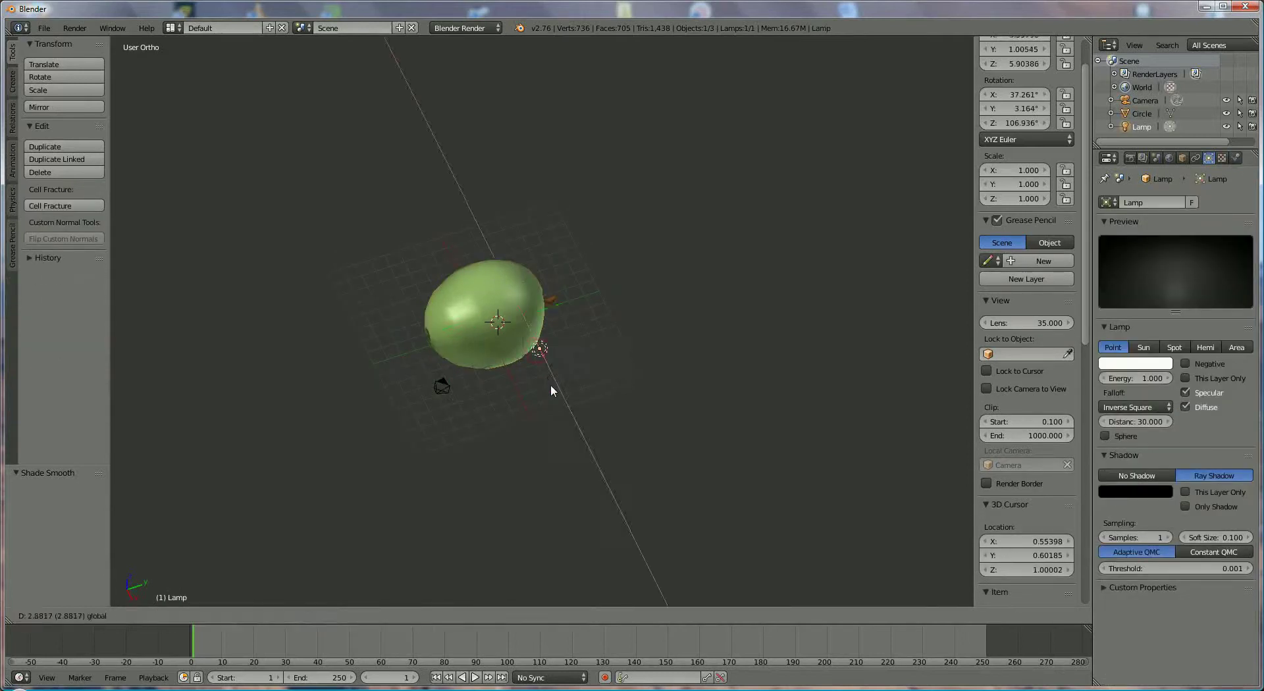
{"action": "left_click", "coordinate": [553, 389]}
{"action": "middle_click_drag", "start_coordinate": [553, 389], "coordinate": [528, 255]}
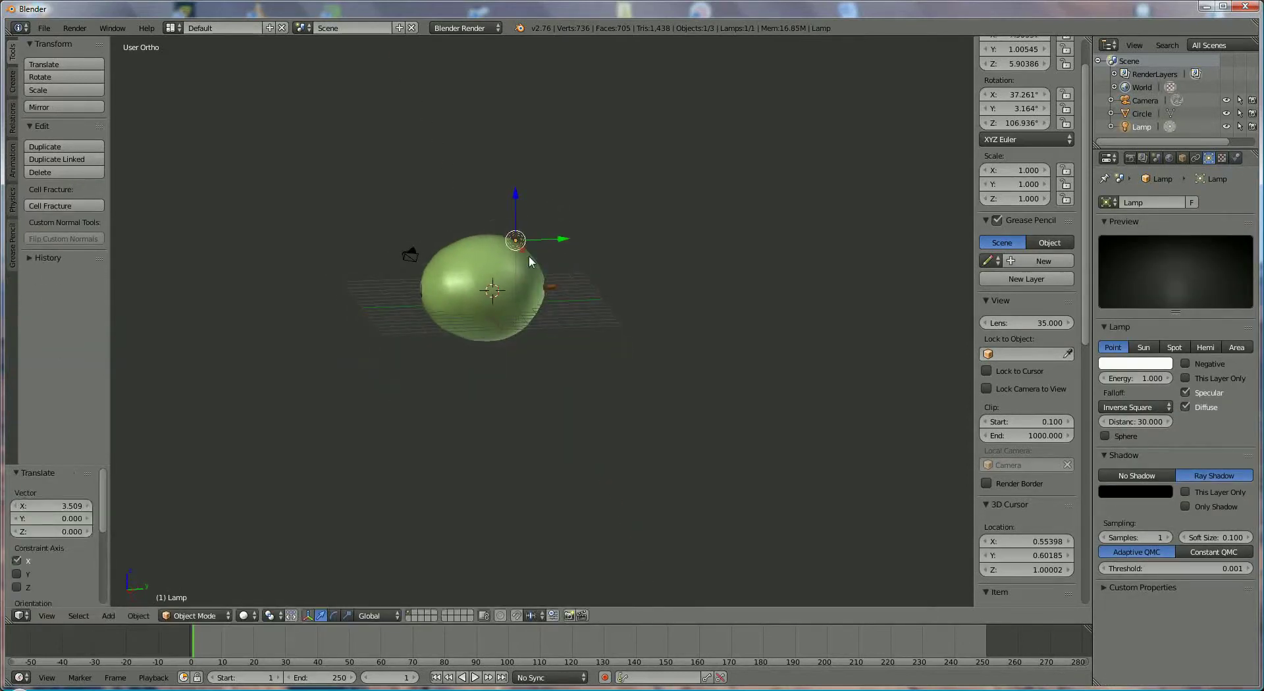
{"action": "left_click_drag", "start_coordinate": [512, 207], "coordinate": [523, 223]}
- Set the lamp's energy to 3
{"action": "left_click", "coordinate": [1150, 378]}
{"action": "type", "text": "3"}
{"action": "key", "text": "Return"}
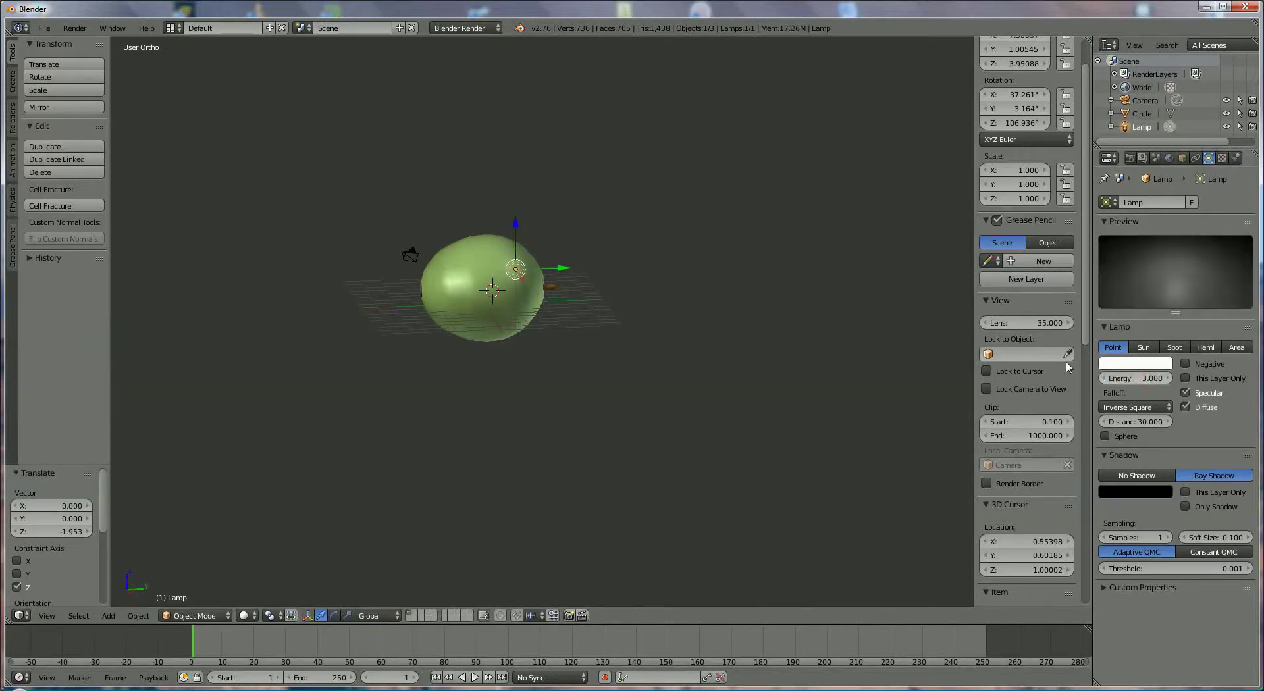
- Duplicate the lamp and place the copy near the mango's end opposite the stem
{"action": "key", "text": "shift+d"}
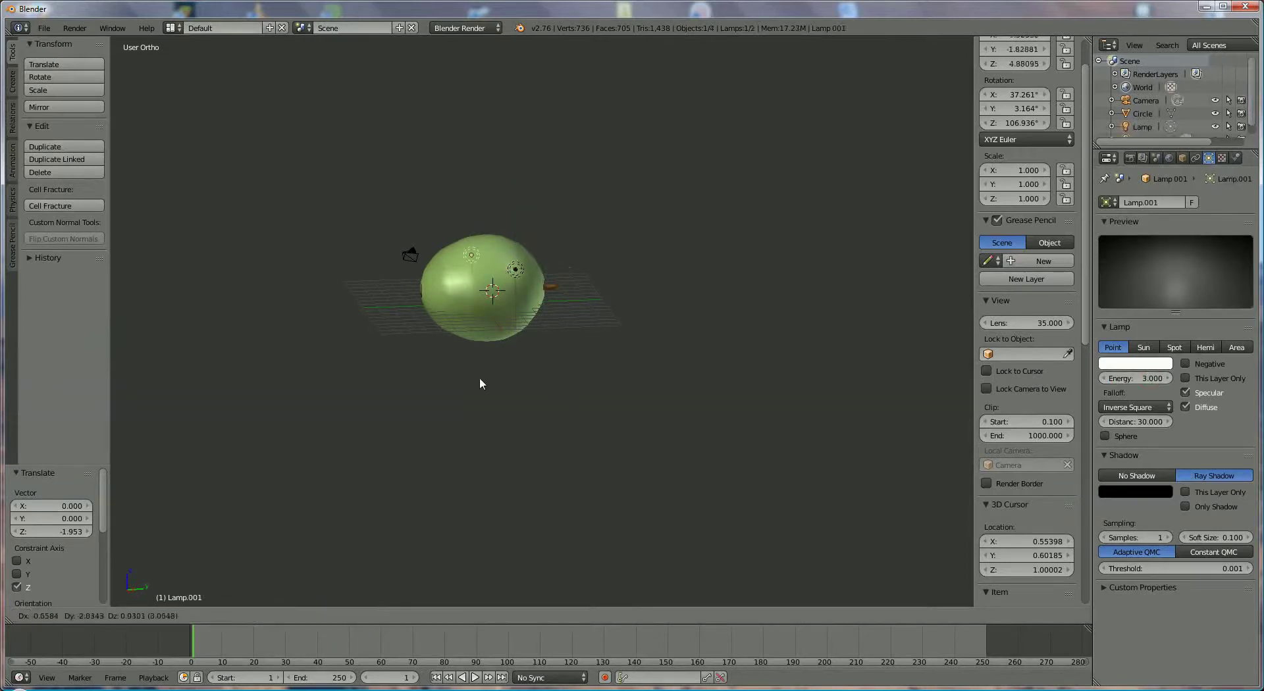
{"action": "left_click", "coordinate": [476, 411]}
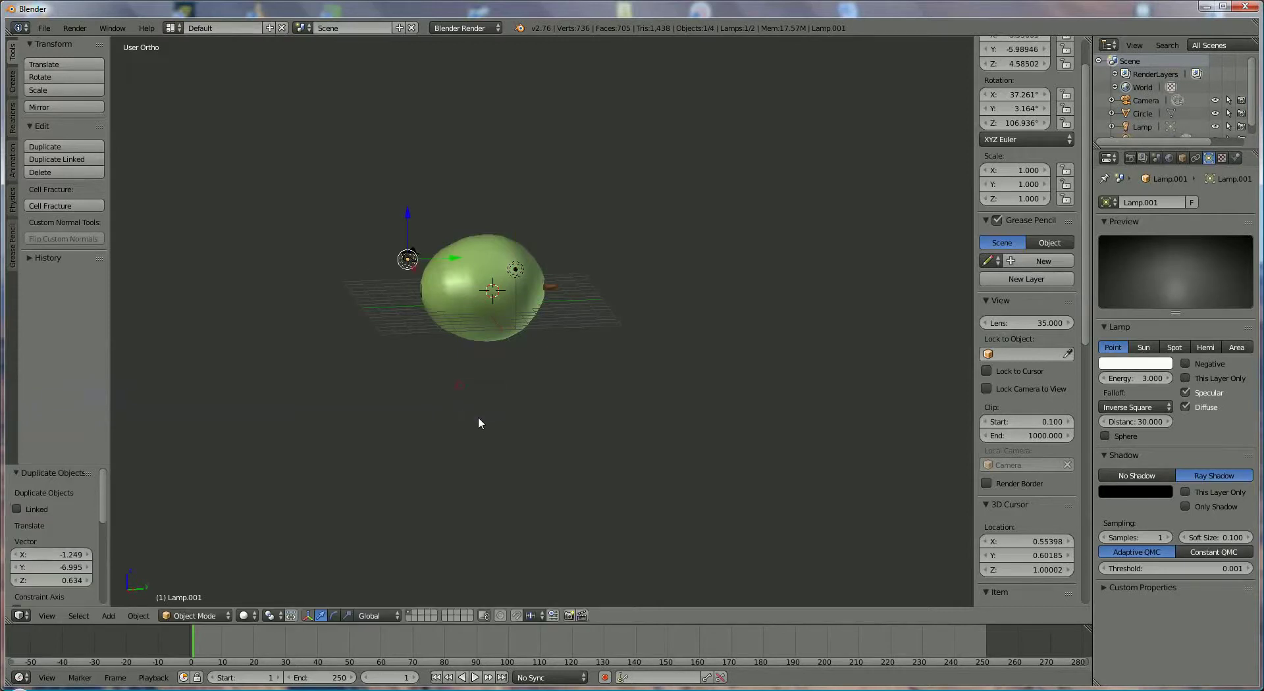
{"action": "middle_click_drag", "start_coordinate": [477, 416], "coordinate": [570, 463]}
- Shift the duplicated lamp about -3.47 units along X, -1.41 along Y and -0.81 along Z
{"action": "key", "text": "g"}
{"action": "key", "text": "x"}
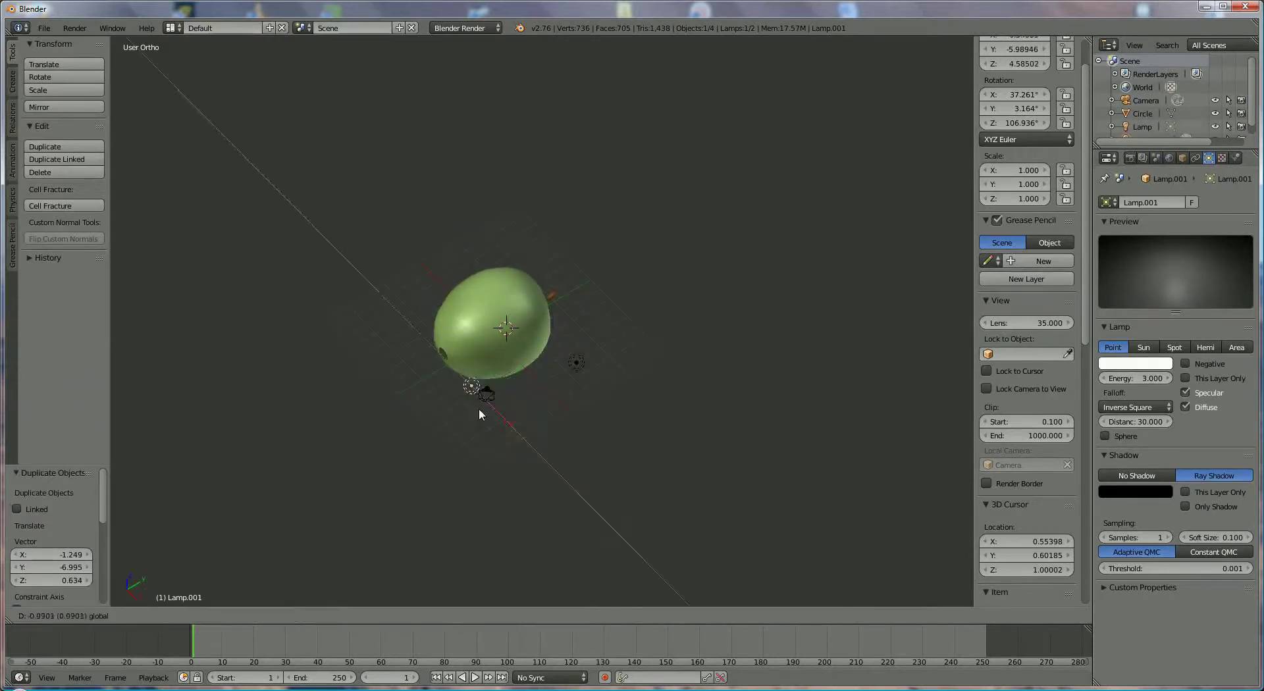
{"action": "left_click", "coordinate": [465, 403]}
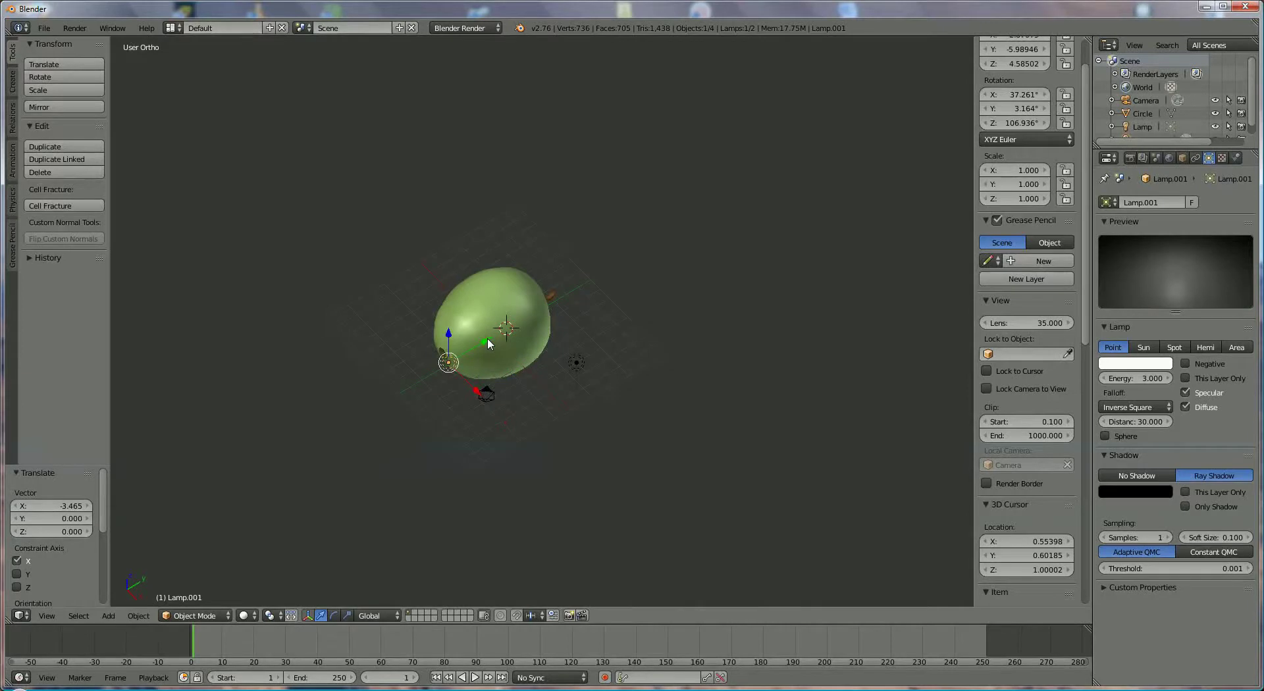
{"action": "key", "text": "g"}
{"action": "key", "text": "y"}
{"action": "left_click", "coordinate": [480, 360]}
{"action": "middle_click_drag", "start_coordinate": [519, 389], "coordinate": [507, 329]}
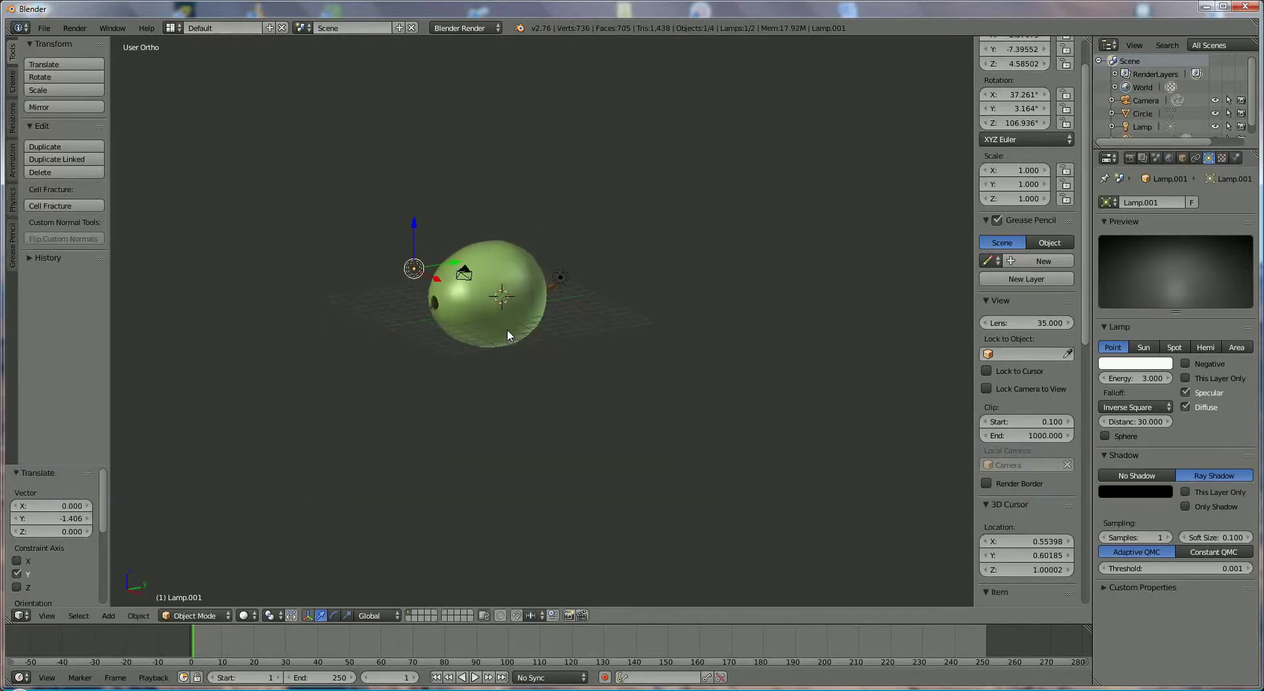
{"action": "key", "text": "g"}
{"action": "key", "text": "z"}
{"action": "left_click", "coordinate": [415, 237]}
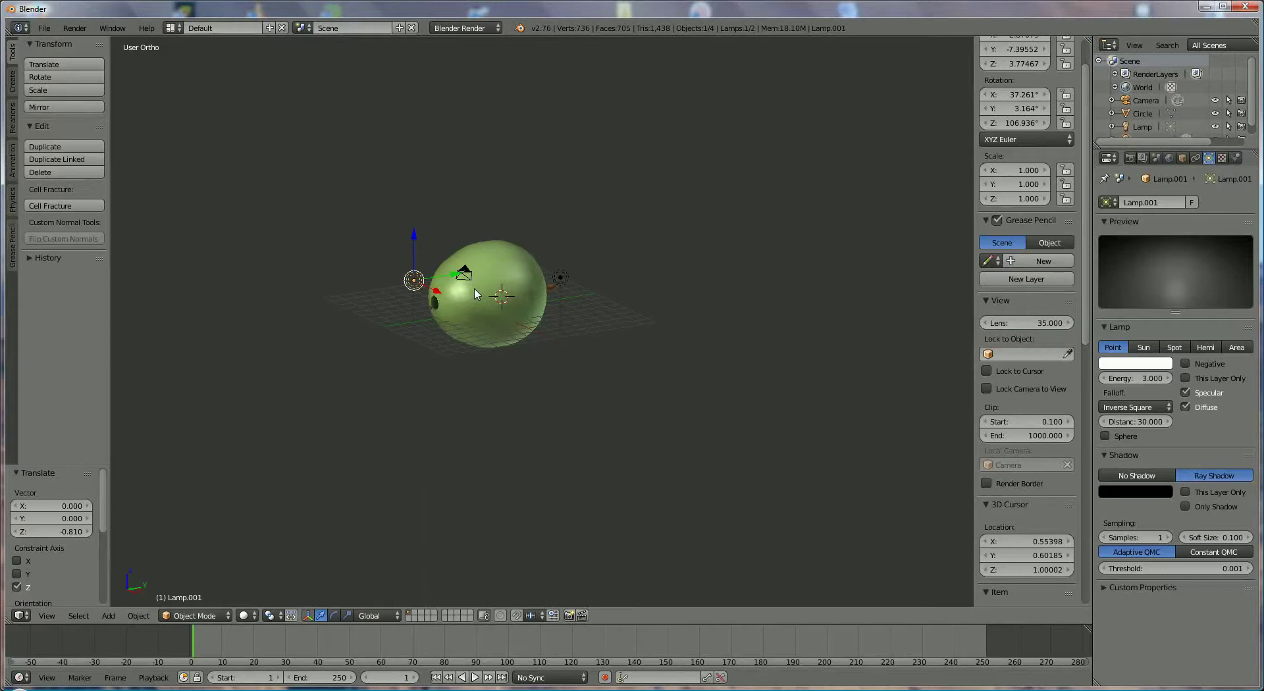
- Frame the whole mango and its stem in the camera view with the camera temporarily locked to the view
{"action": "key", "text": "KP_0"}
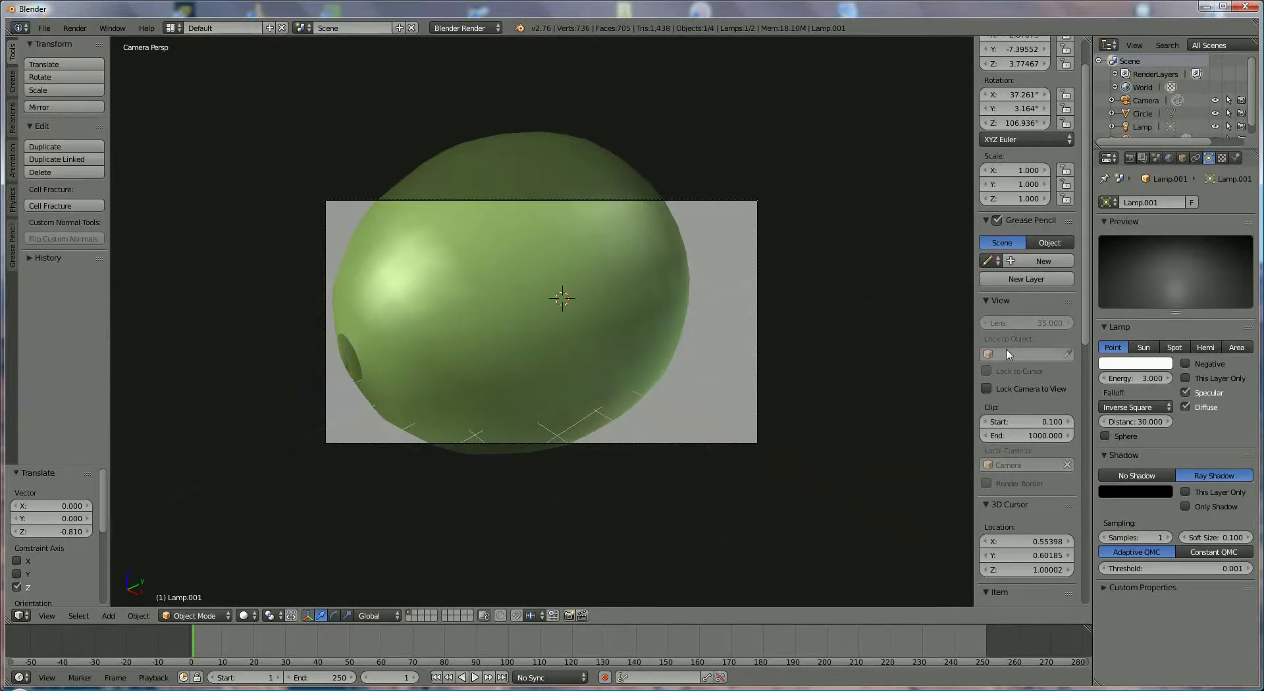
{"action": "scroll", "coordinate": [1007, 353], "scroll_direction": "up", "scroll_amount": 1}
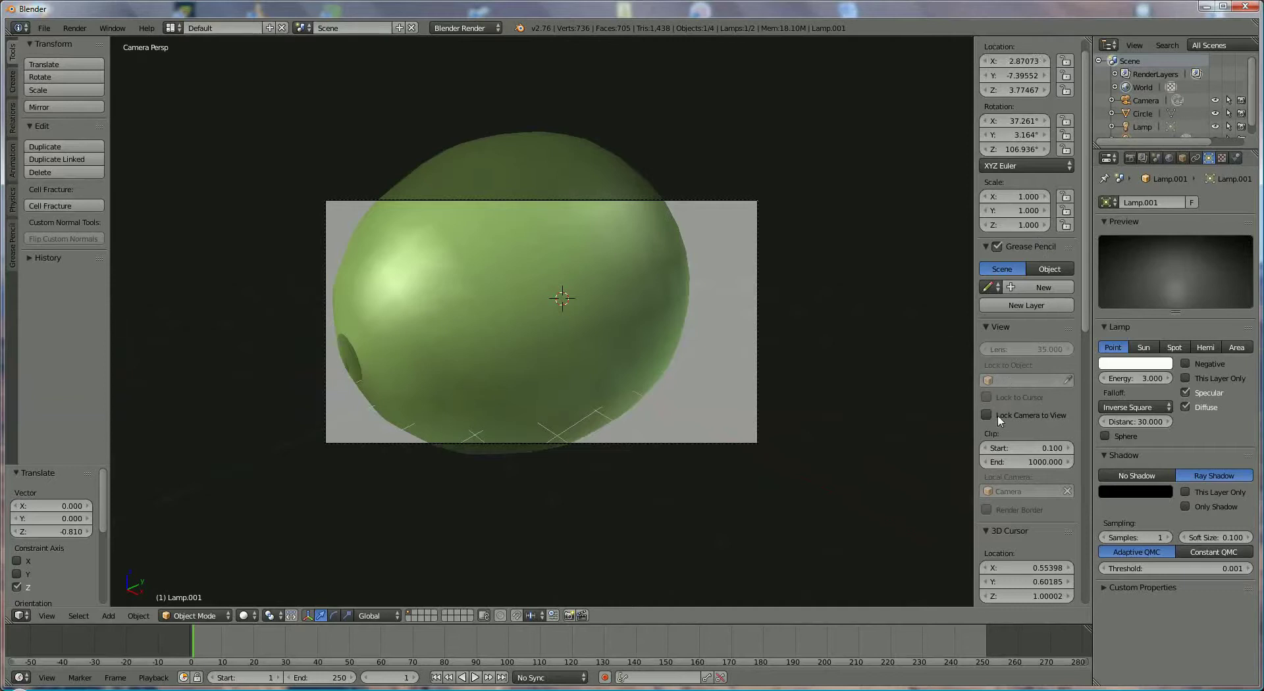
{"action": "left_click", "coordinate": [987, 415]}
{"action": "scroll", "coordinate": [606, 355], "scroll_direction": "down", "scroll_amount": 3}
{"action": "mouse_move", "coordinate": [606, 353]}
{"action": "middle_mouse_down"}
{"action": "mouse_move", "coordinate": [632, 369]}
{"action": "mouse_move", "coordinate": [619, 381]}
{"action": "mouse_move", "coordinate": [591, 370]}
{"action": "middle_mouse_up"}
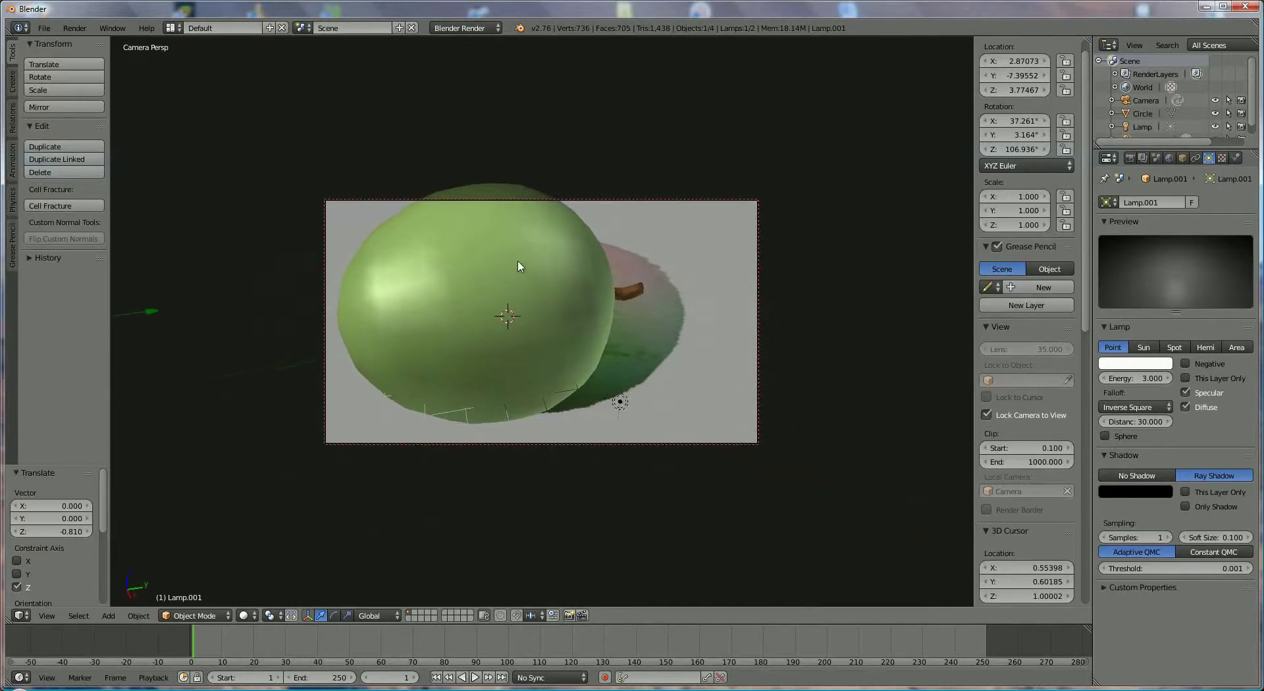
{"action": "middle_click_drag", "start_coordinate": [519, 268], "coordinate": [528, 292]}
{"action": "middle_click_drag", "start_coordinate": [526, 293], "coordinate": [517, 285]}
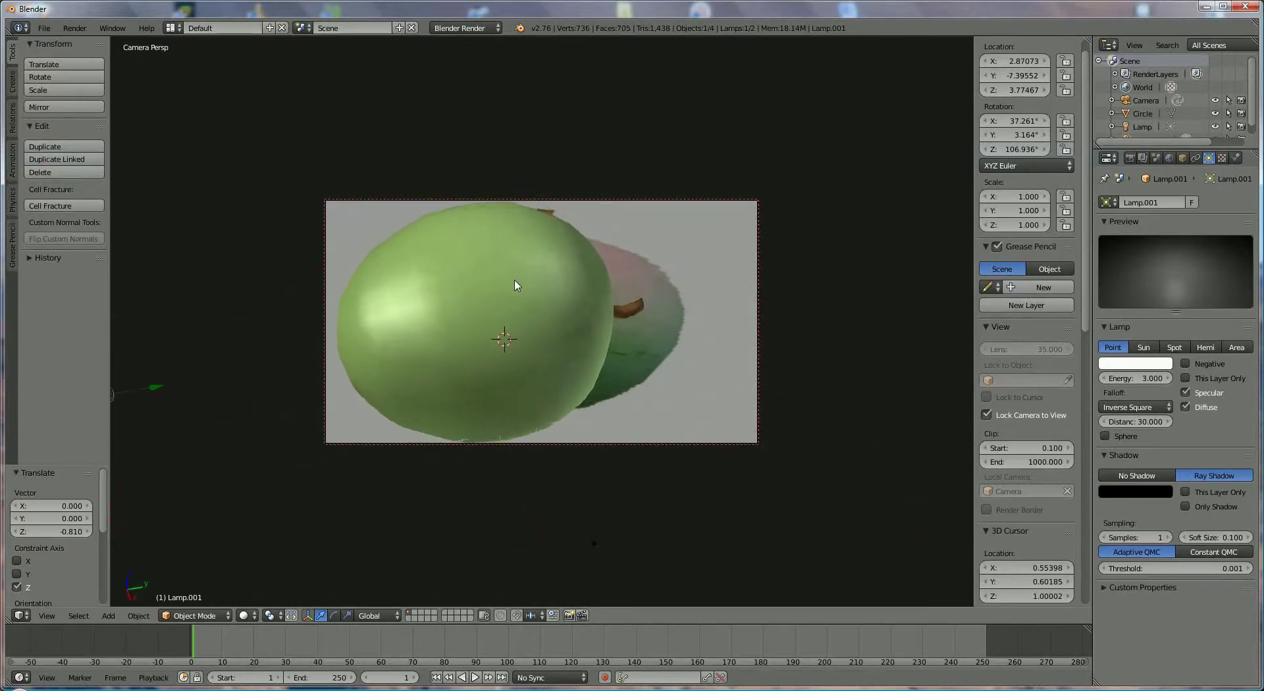
{"action": "middle_click_drag", "start_coordinate": [597, 301], "coordinate": [626, 327]}
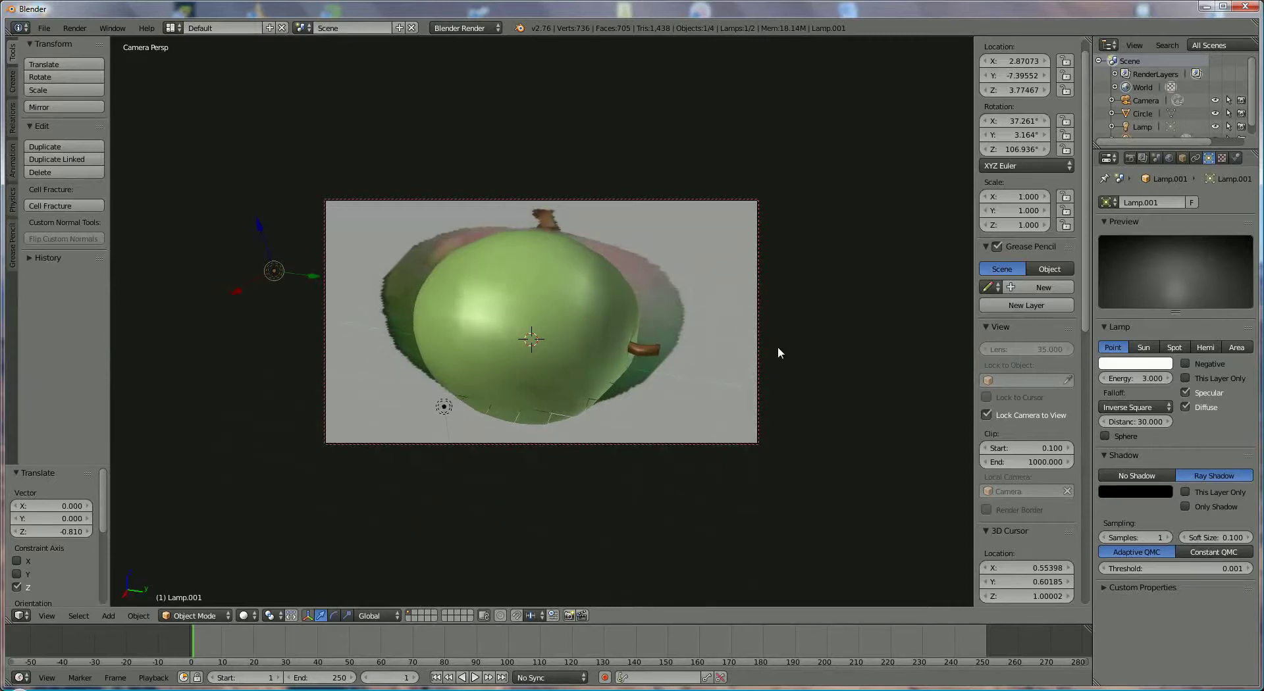
{"action": "left_click", "coordinate": [986, 415]}
{"action": "key", "text": "KP_0"}
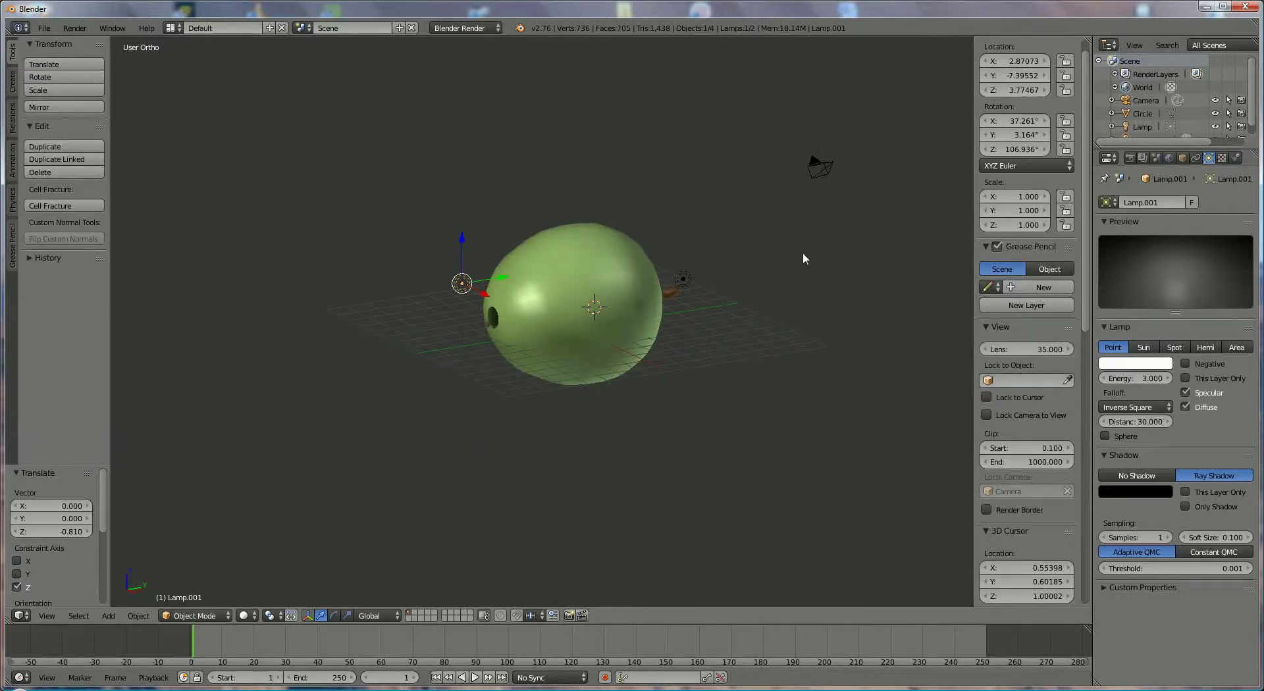
- Select the mango and enter Edit Mode with edge selection at the open hole opposite the stem
{"action": "middle_click_drag", "start_coordinate": [558, 351], "coordinate": [590, 346]}
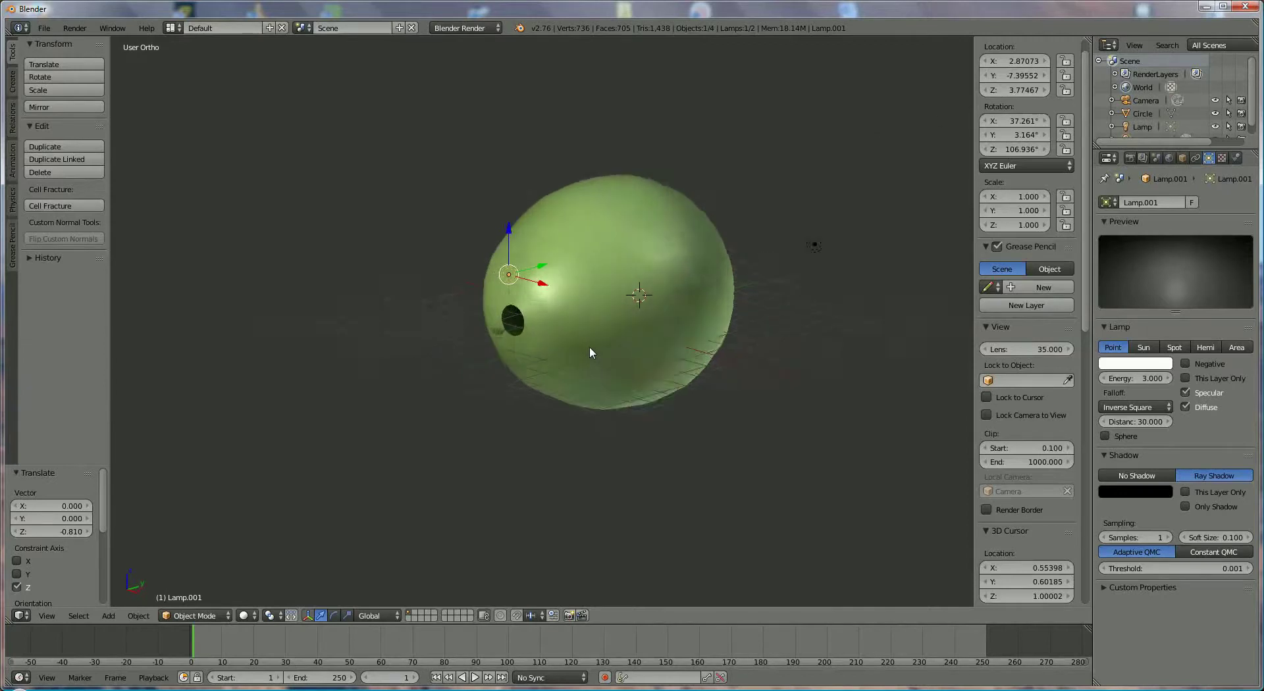
{"action": "scroll", "coordinate": [589, 346], "scroll_direction": "up", "scroll_amount": 6}
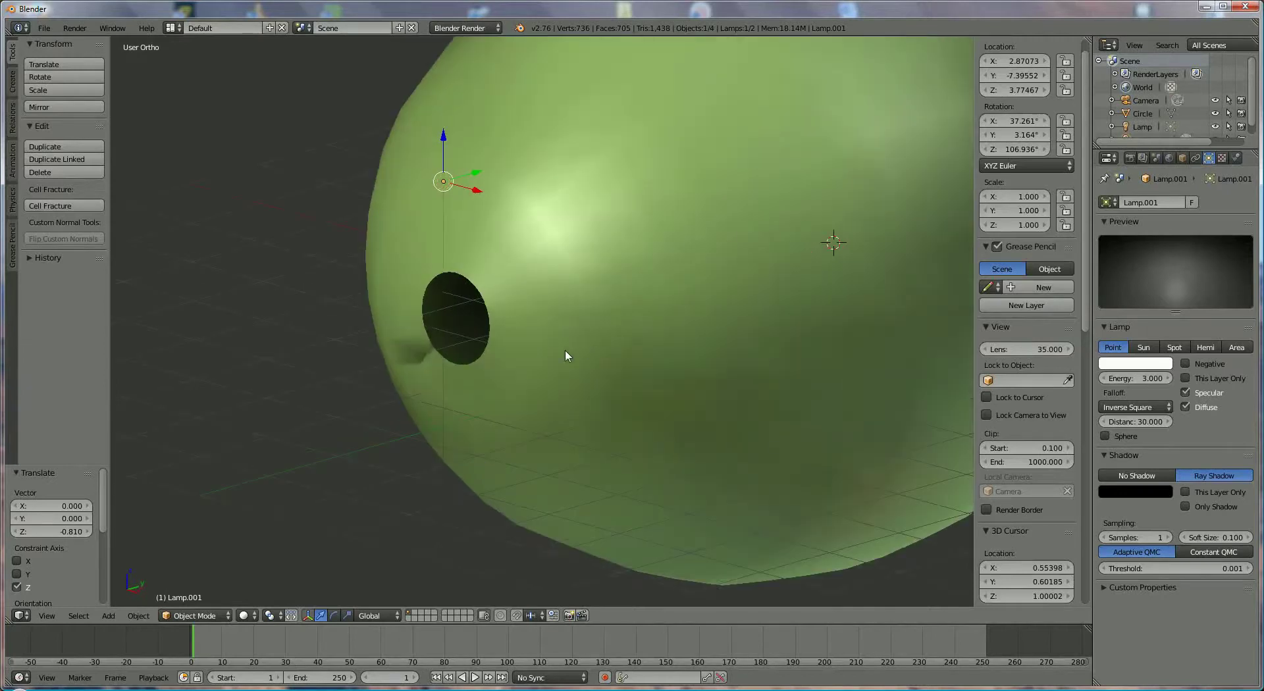
{"action": "left_click", "coordinate": [194, 615]}
{"action": "right_click", "coordinate": [634, 338]}
{"action": "left_click", "coordinate": [197, 615]}
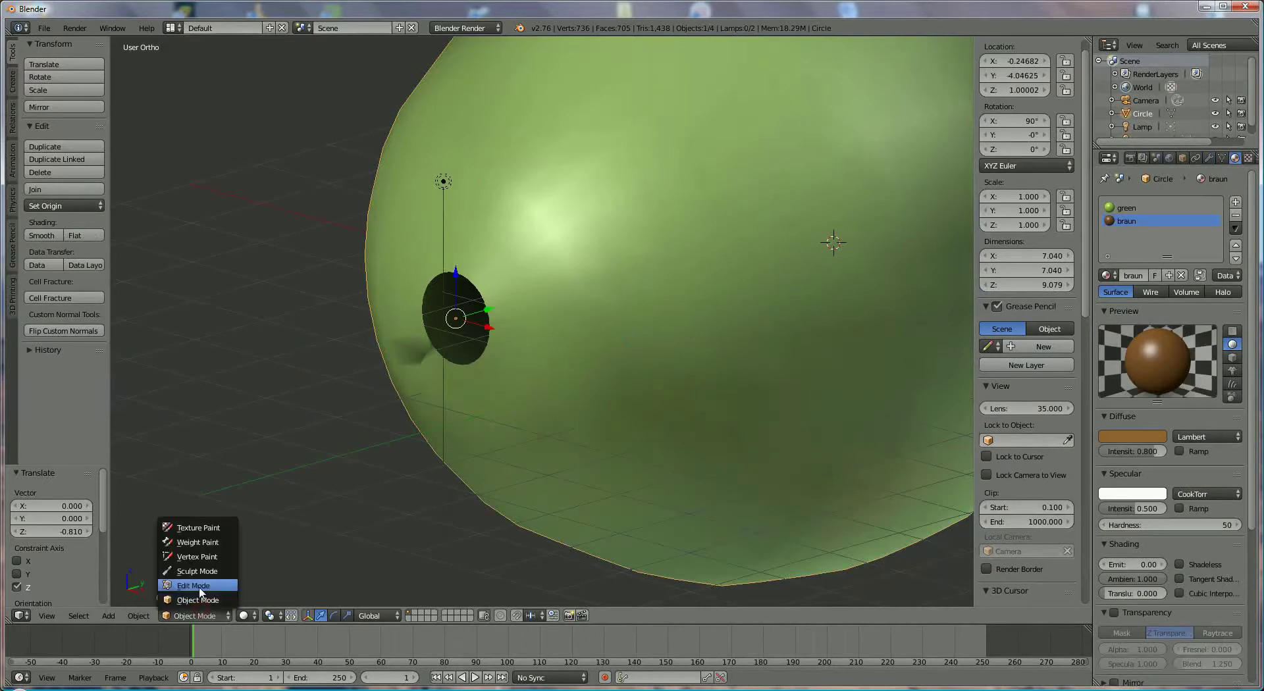
{"action": "left_click", "coordinate": [198, 587]}
{"action": "scroll", "coordinate": [467, 362], "scroll_direction": "up", "scroll_amount": 2}
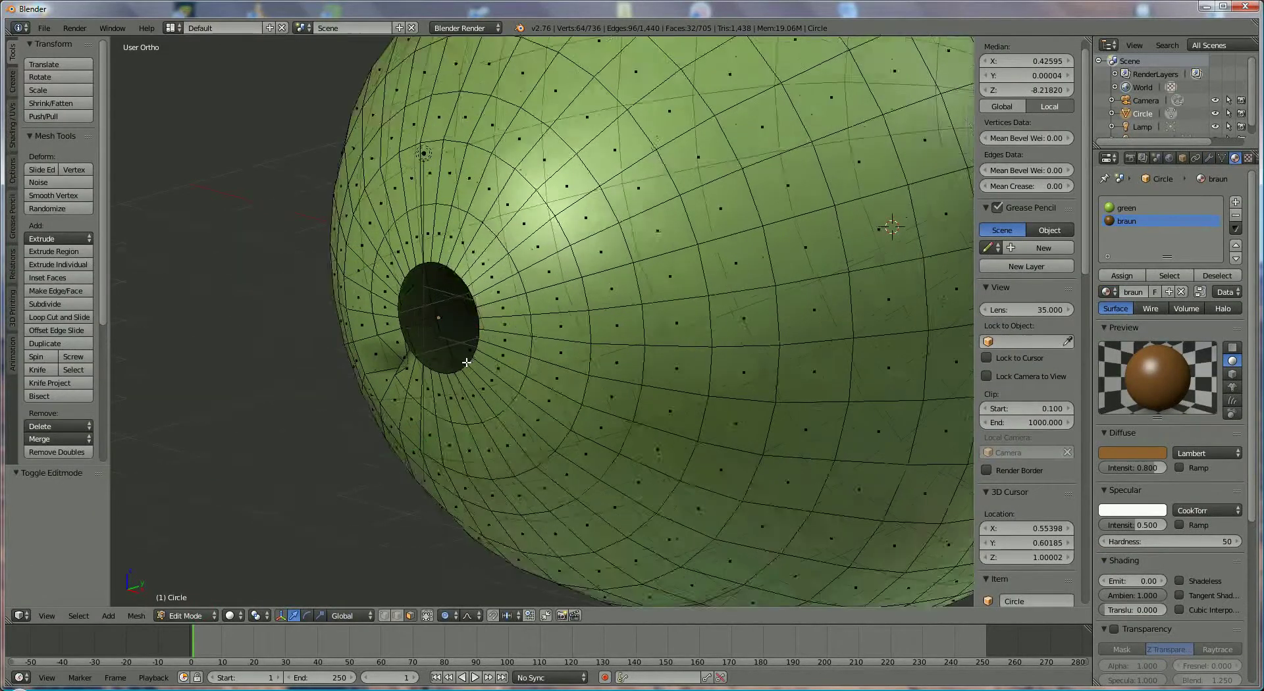
{"action": "left_click", "coordinate": [396, 616]}
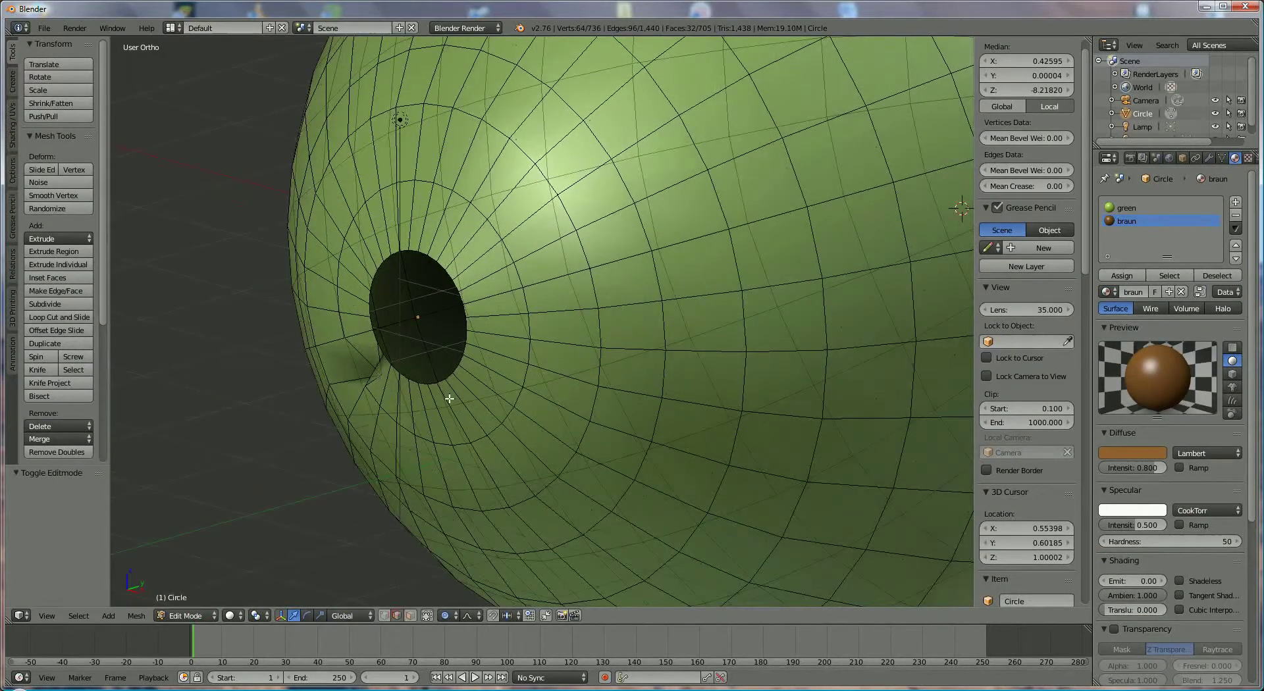
- Select the hole's rim edge loop, fill it with a face, and return to Object Mode
{"action": "right_click", "coordinate": [450, 378]}
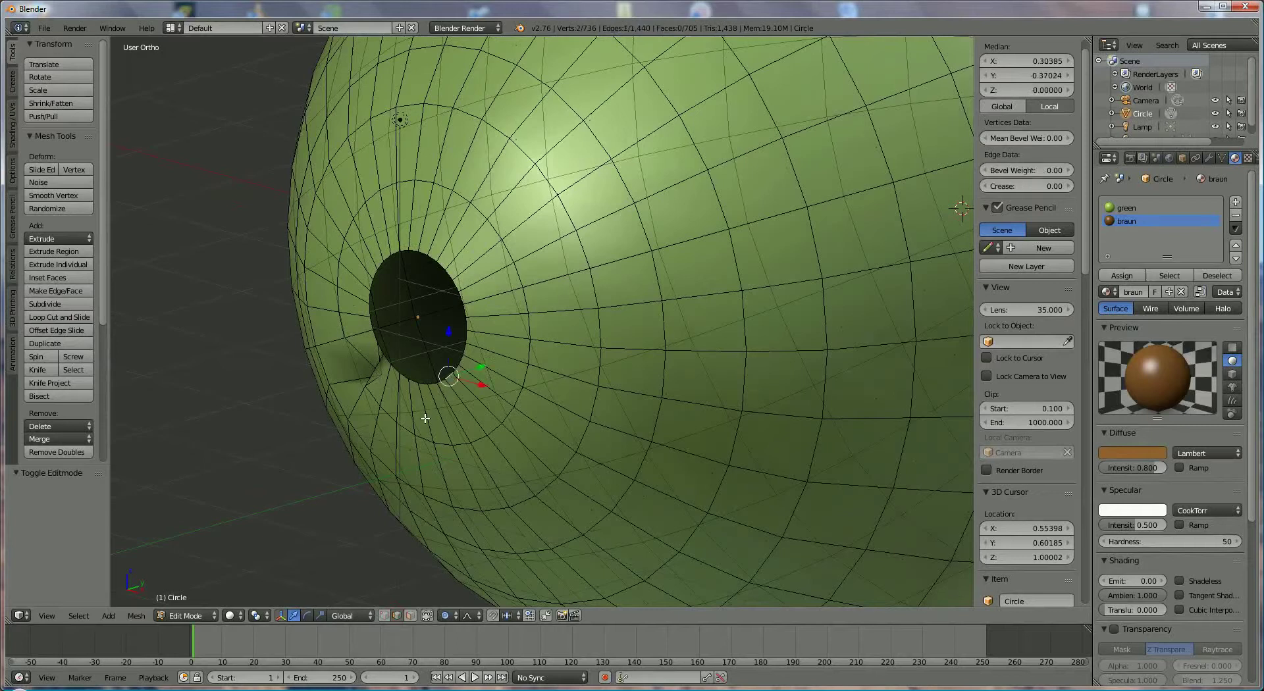
{"action": "right_click", "coordinate": [435, 380], "text": "alt"}
{"action": "key", "text": "f"}
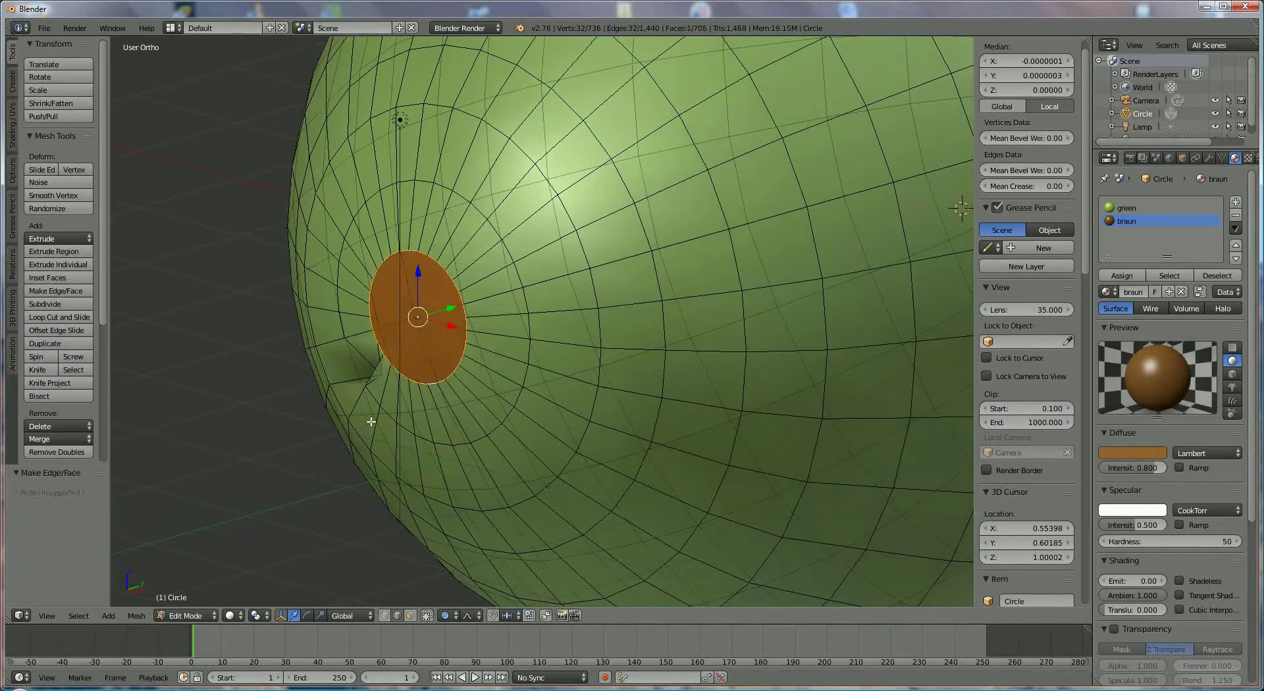
{"action": "middle_click_drag", "start_coordinate": [468, 428], "coordinate": [432, 524]}
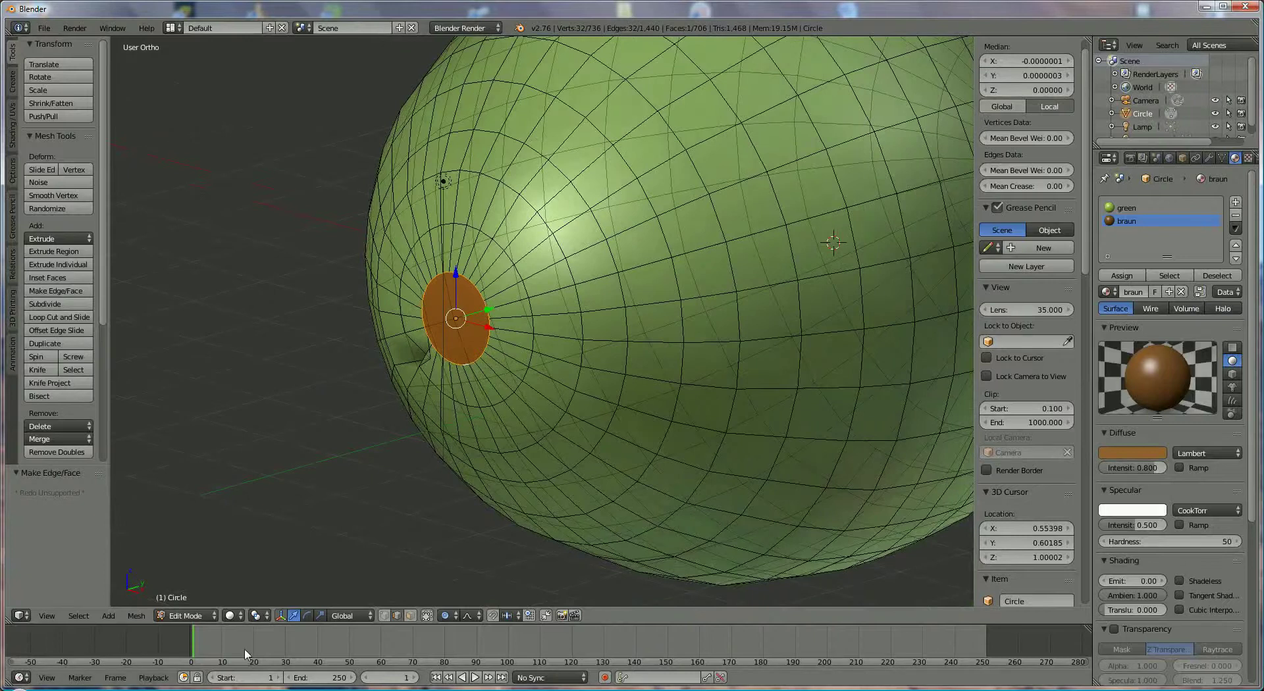
{"action": "left_click", "coordinate": [190, 614]}
{"action": "left_click", "coordinate": [191, 600]}
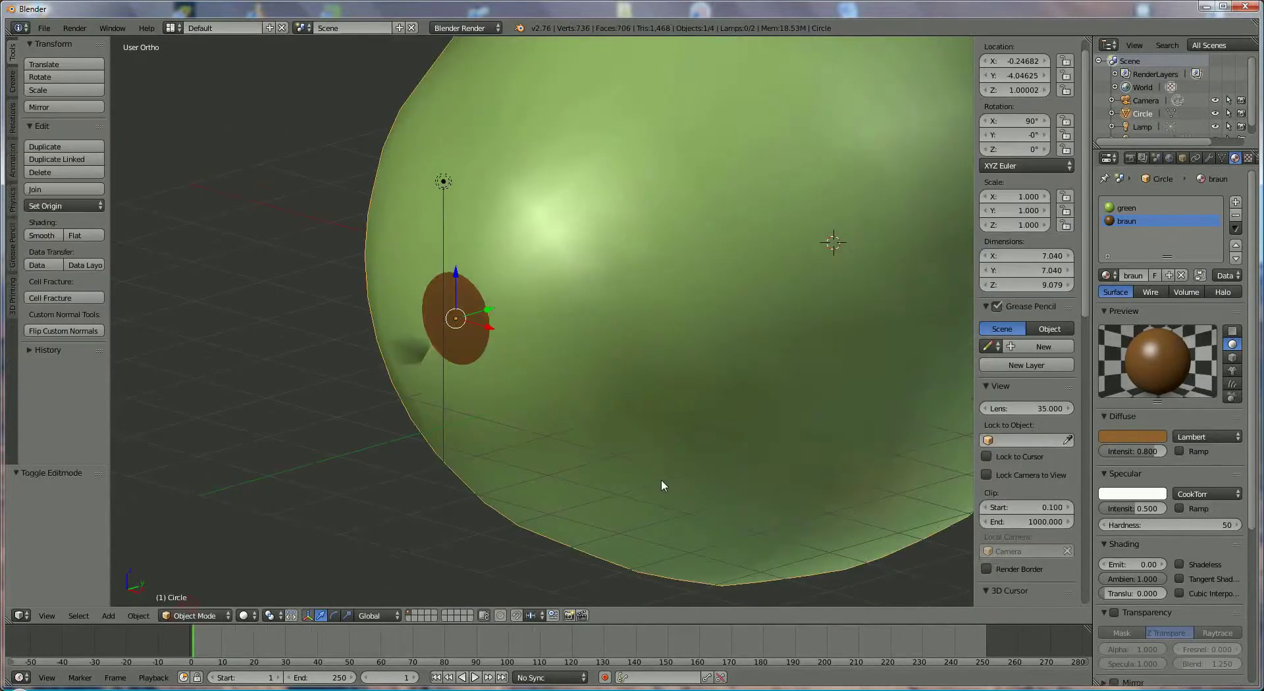
- Assign the green material to the face closing the mango's end in Edit Mode, and return to Object Mode
{"action": "left_click", "coordinate": [211, 615]}
{"action": "left_click", "coordinate": [197, 584]}
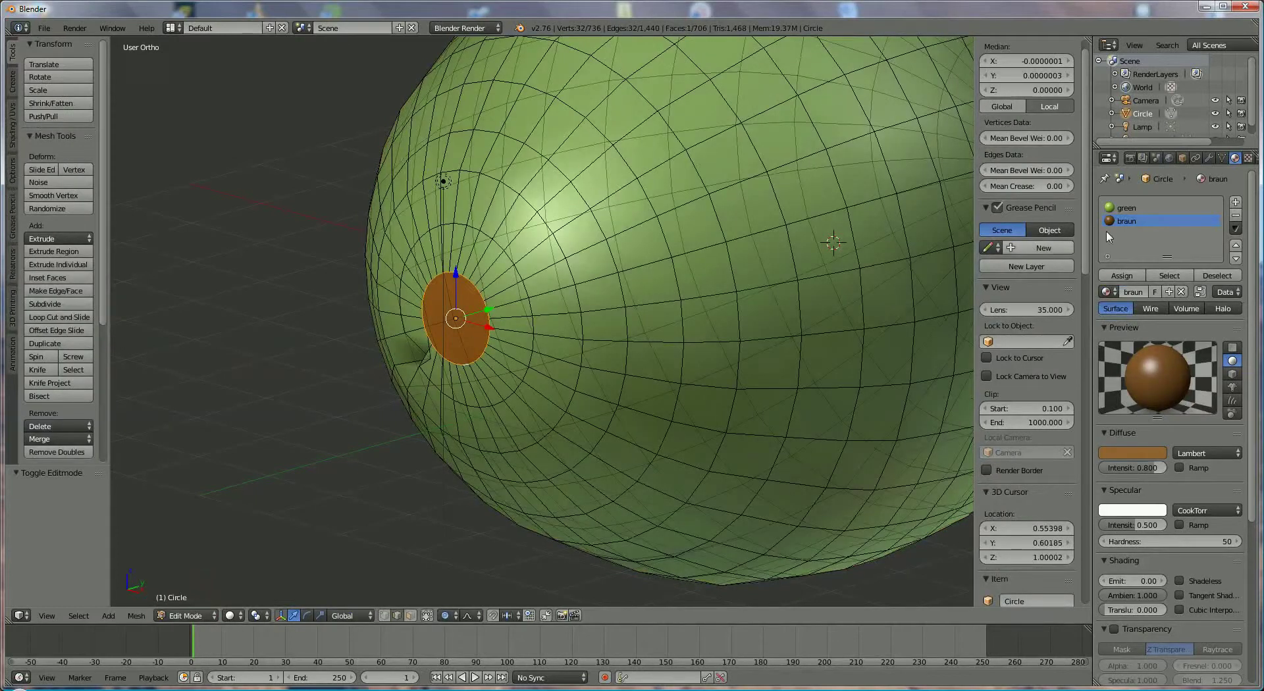
{"action": "left_click", "coordinate": [1125, 208]}
{"action": "left_click", "coordinate": [1121, 275]}
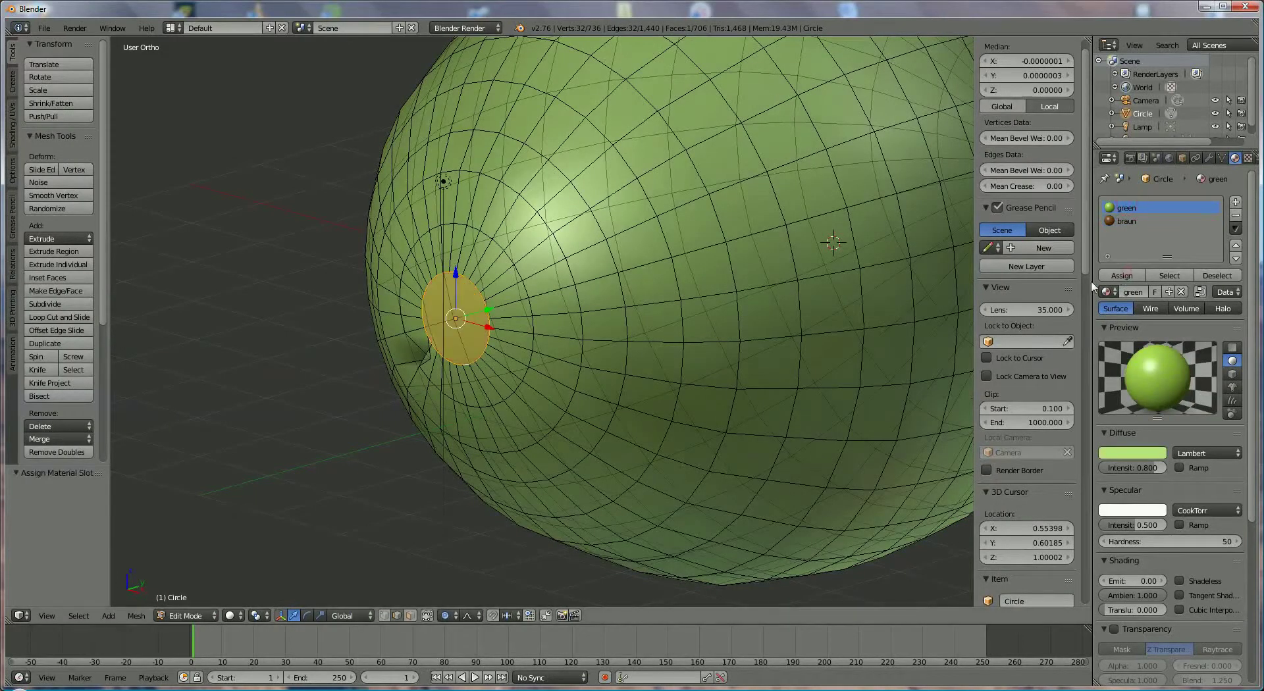
{"action": "scroll", "coordinate": [719, 377], "scroll_direction": "down", "scroll_amount": 5}
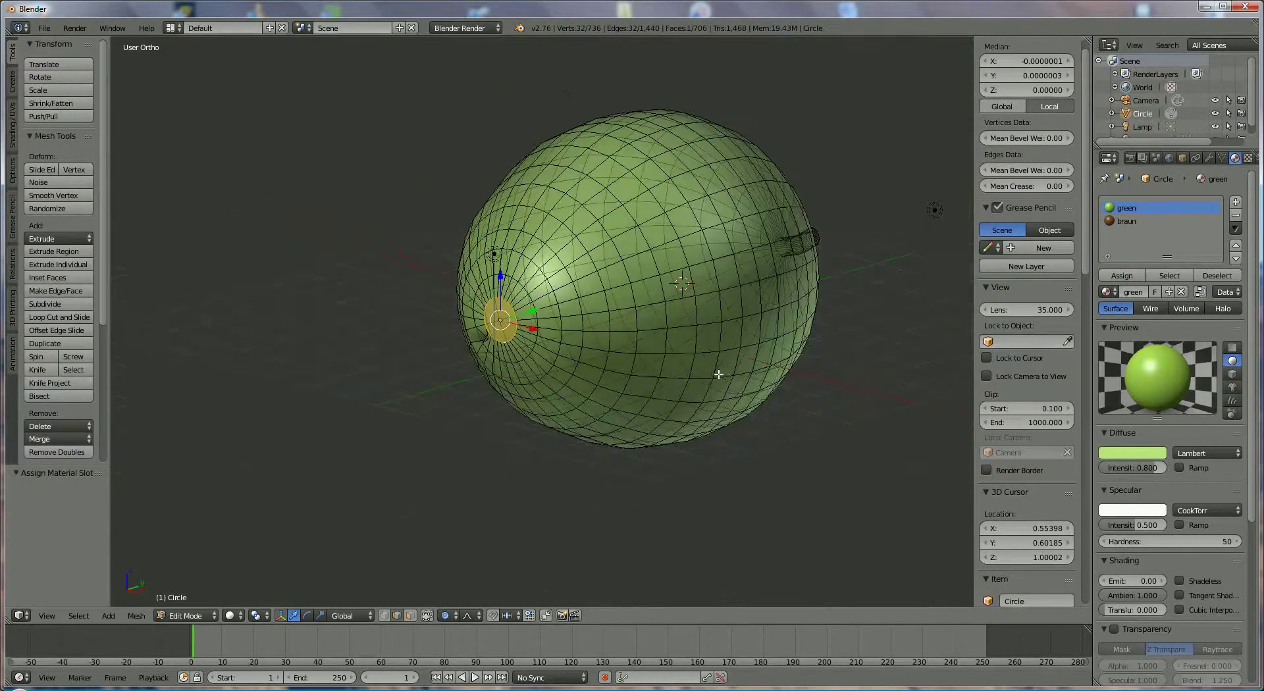
{"action": "middle_click_drag", "start_coordinate": [718, 374], "coordinate": [678, 374]}
{"action": "scroll", "coordinate": [677, 375], "scroll_direction": "up", "scroll_amount": 1}
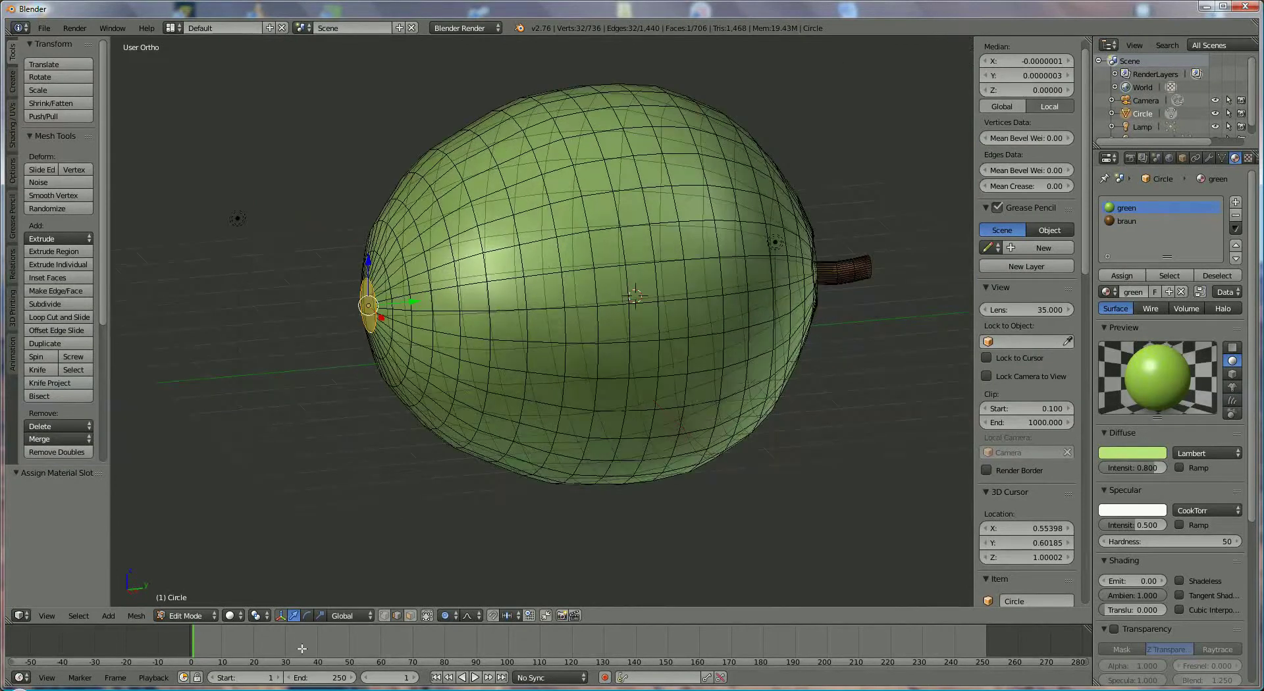
{"action": "left_click", "coordinate": [187, 615]}
{"action": "left_click", "coordinate": [187, 597]}
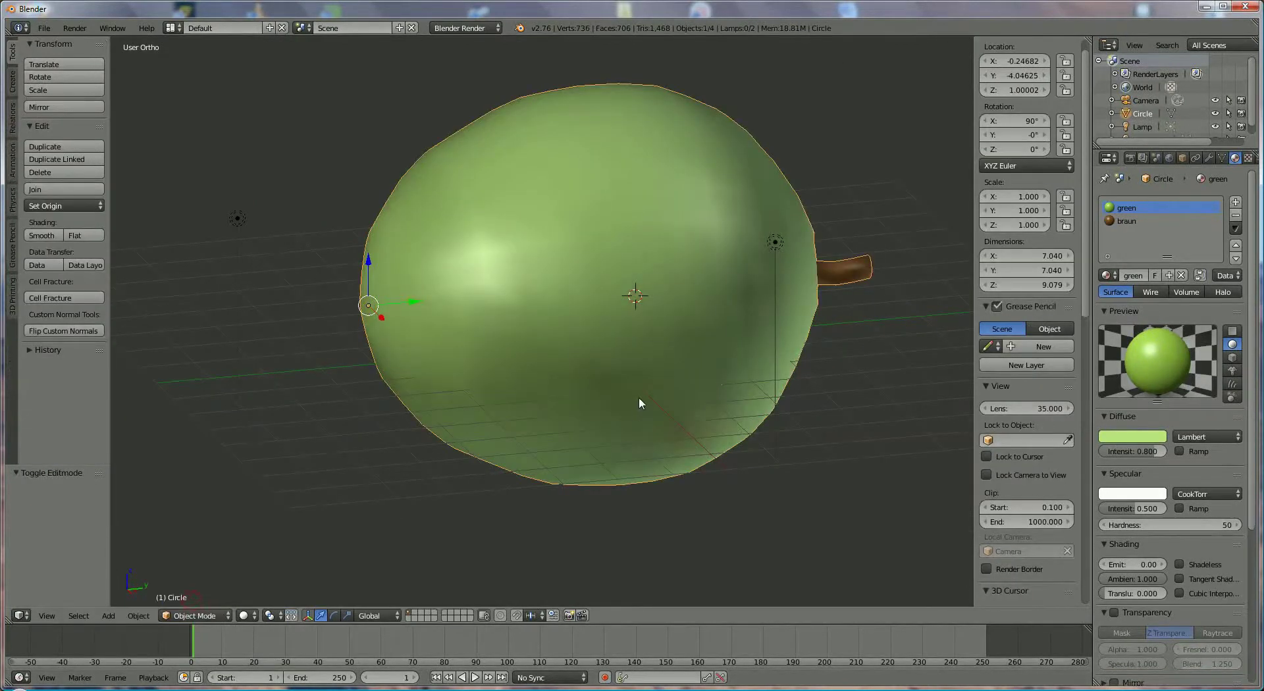
- Move the mango about -0.33 units along X
{"action": "middle_click_drag", "start_coordinate": [640, 401], "coordinate": [613, 410]}
{"action": "scroll", "coordinate": [612, 410], "scroll_direction": "down", "scroll_amount": 2}
{"action": "scroll", "coordinate": [612, 408], "scroll_direction": "down", "scroll_amount": 1}
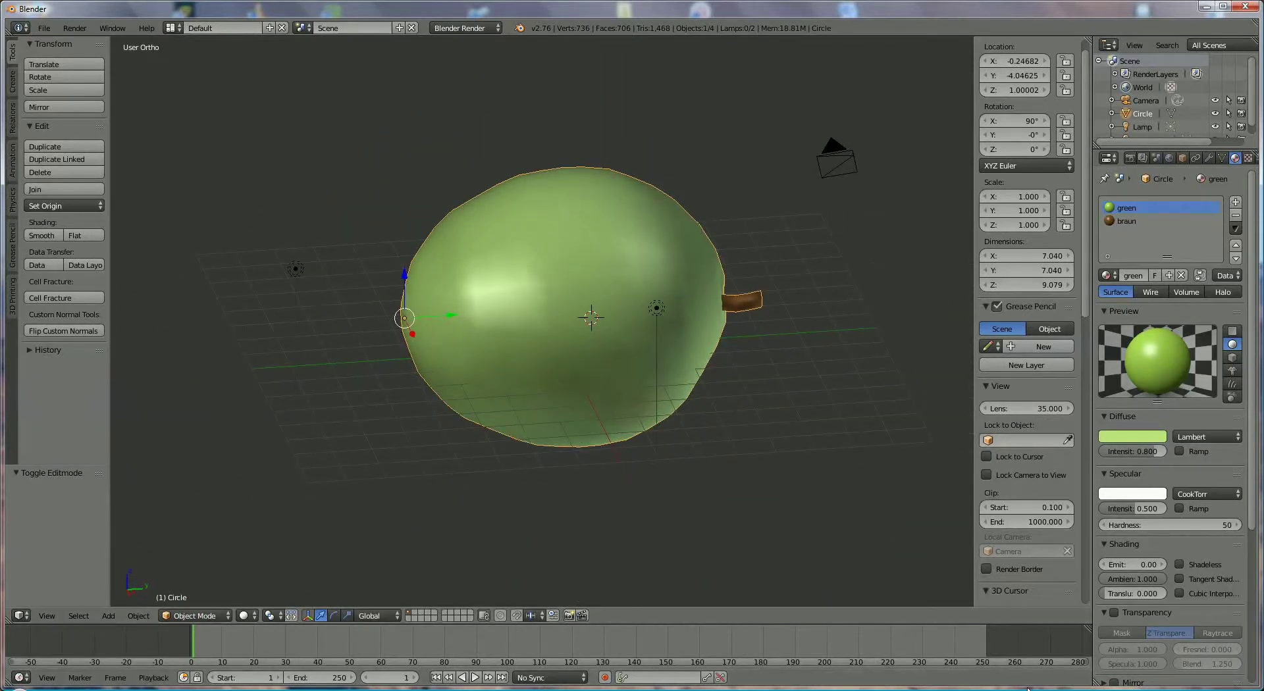
{"action": "key", "text": "g"}
{"action": "key", "text": "x"}
{"action": "left_click", "coordinate": [1003, 604]}
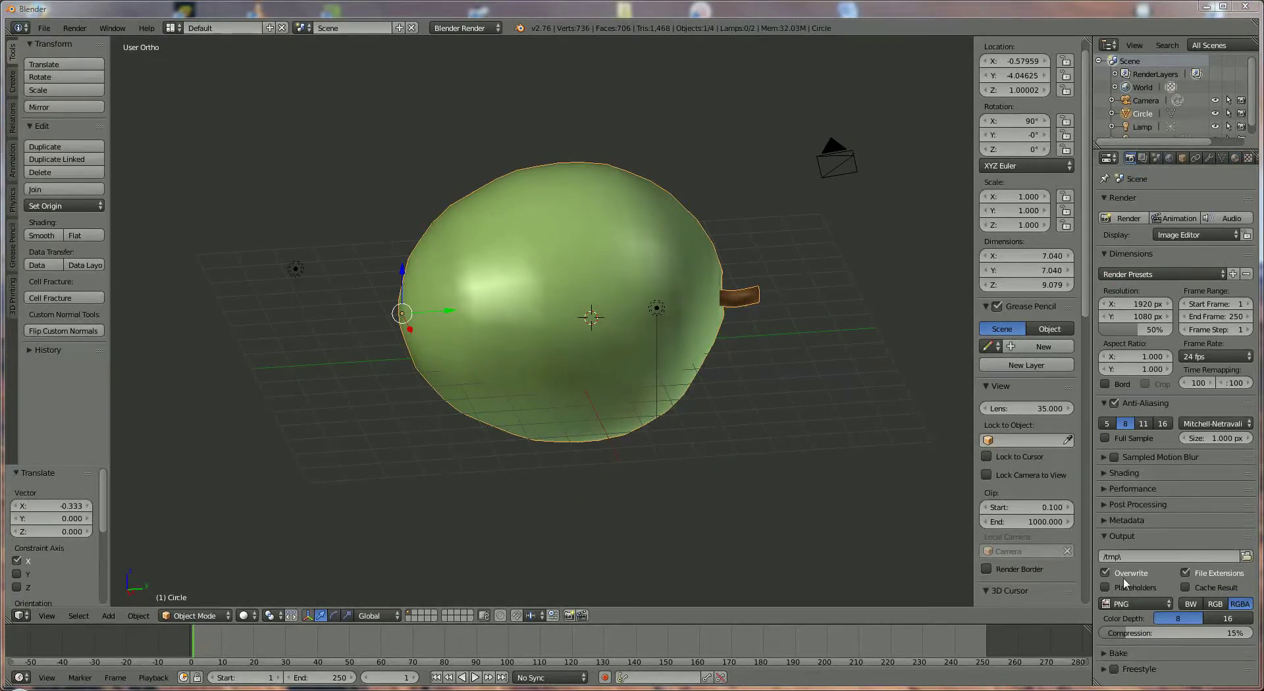
- Set the render output format to JPEG and render the image from the camera
{"action": "left_click", "coordinate": [1135, 604]}
{"action": "left_click", "coordinate": [949, 548]}
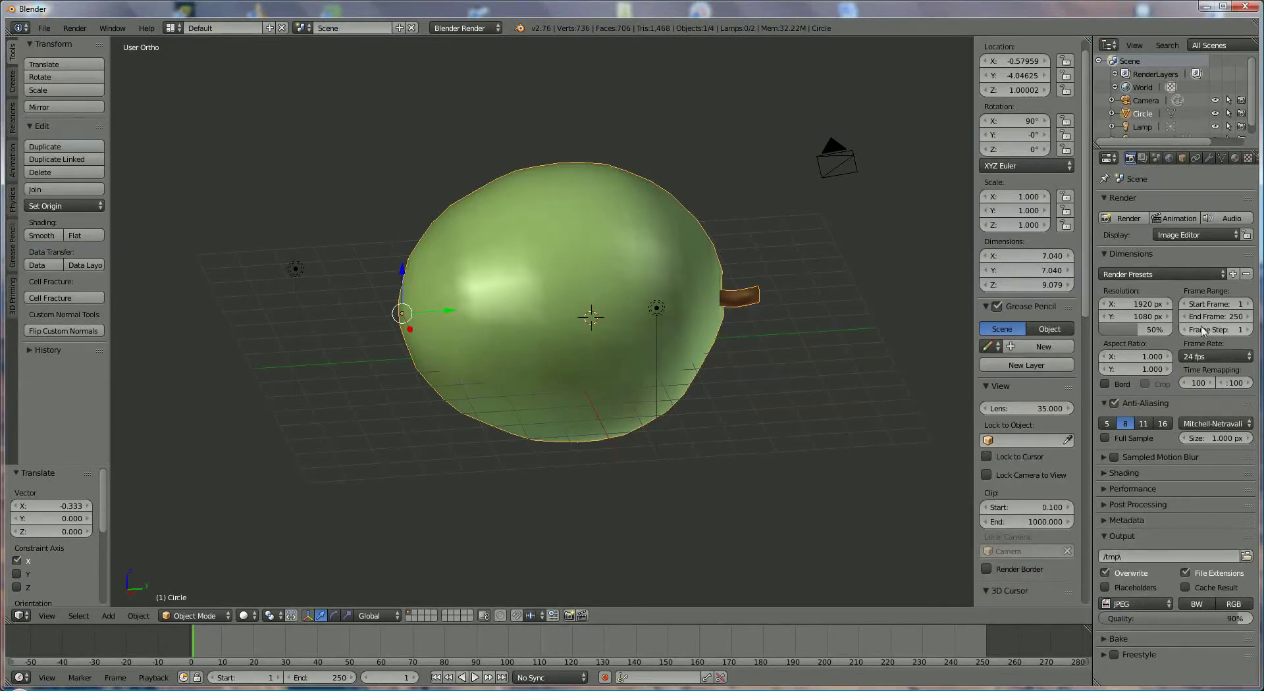
{"action": "left_click", "coordinate": [1138, 220]}
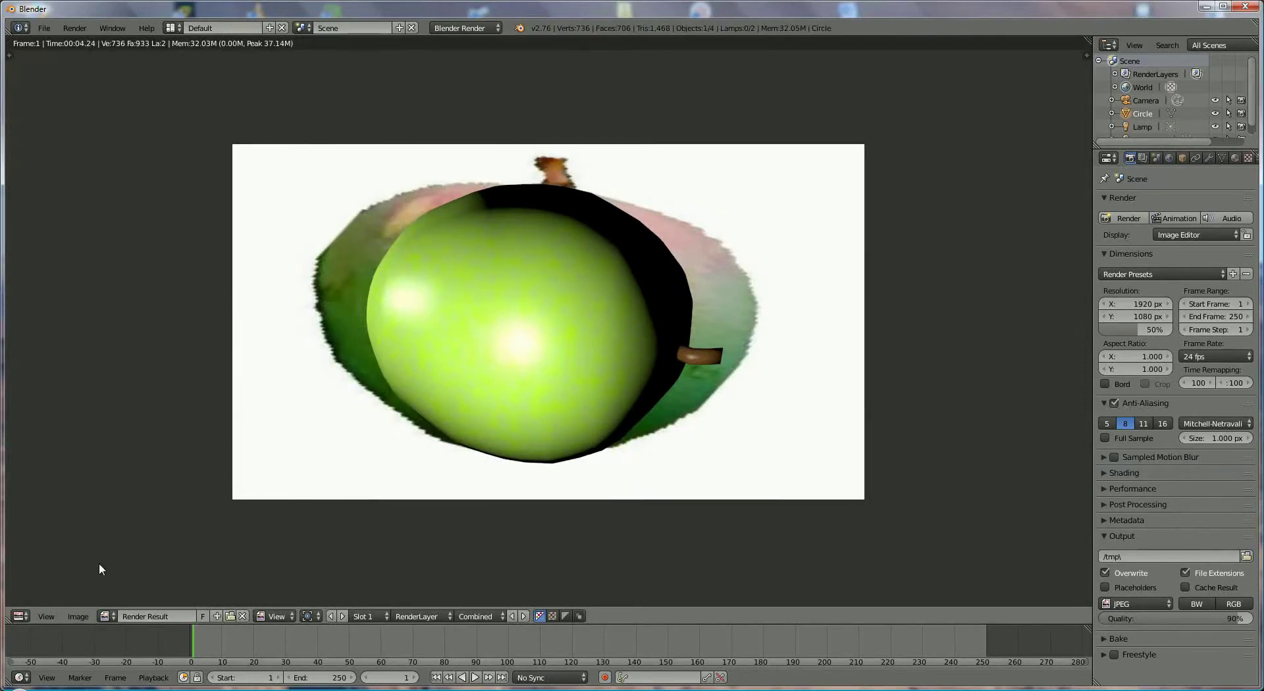
- Switch the render result area back to the 3D View and remove the mango reference from its background images
{"action": "left_click", "coordinate": [22, 617]}
{"action": "left_click", "coordinate": [27, 602]}
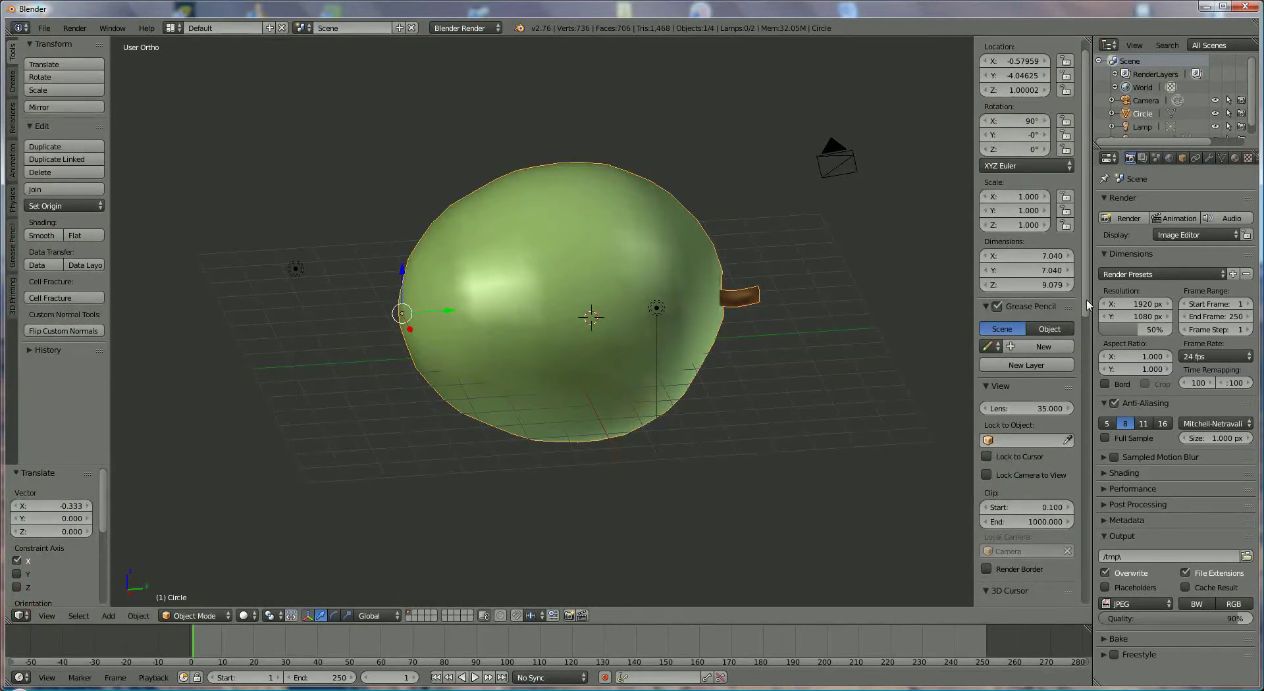
{"action": "left_click_drag", "start_coordinate": [1087, 305], "coordinate": [1111, 517]}
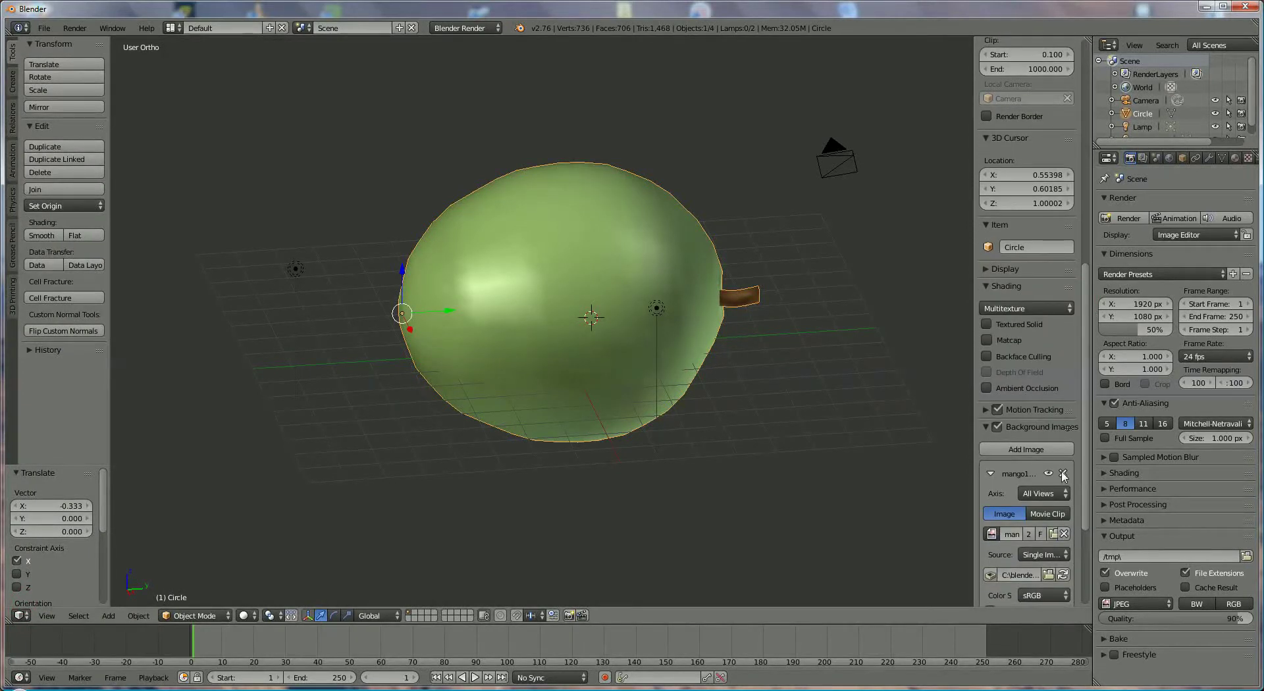
{"action": "left_click", "coordinate": [1063, 474]}
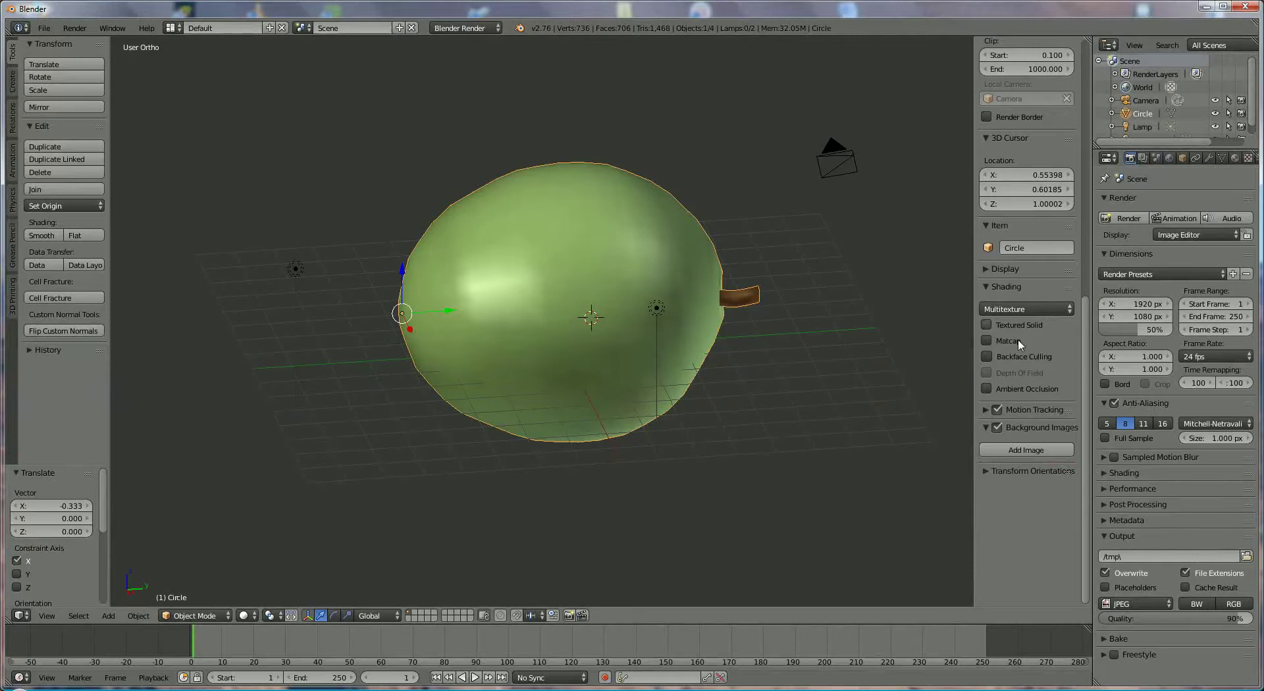
- Raise the lamp nearest the stem about 2.7 units along Z
{"action": "scroll", "coordinate": [886, 353], "scroll_direction": "up", "scroll_amount": 4}
{"action": "scroll", "coordinate": [863, 345], "scroll_direction": "down", "scroll_amount": 3}
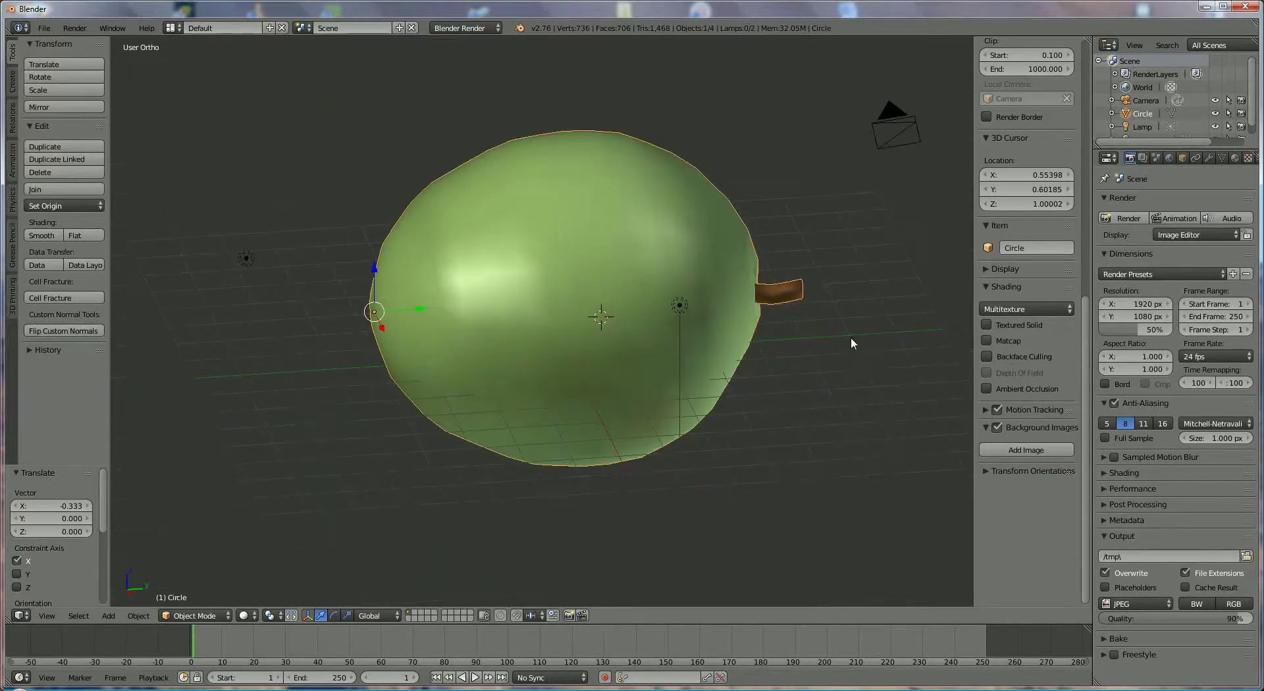
{"action": "right_click", "coordinate": [684, 307]}
{"action": "key", "text": "g"}
{"action": "key", "text": "z"}
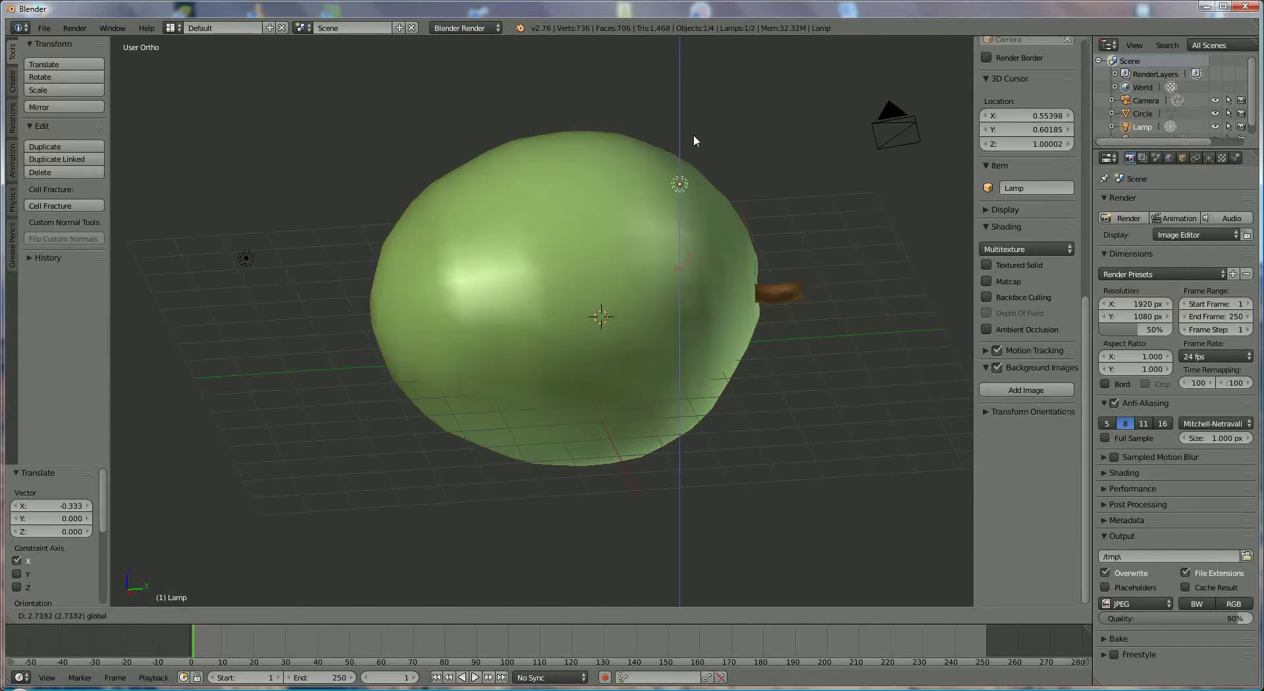
{"action": "left_click", "coordinate": [694, 137]}
- Move the raised lamp about 4.44 units along Y and render the image
{"action": "left_click", "coordinate": [709, 176]}
{"action": "left_click_drag", "start_coordinate": [733, 180], "coordinate": [932, 162]}
{"action": "key", "text": "F12"}
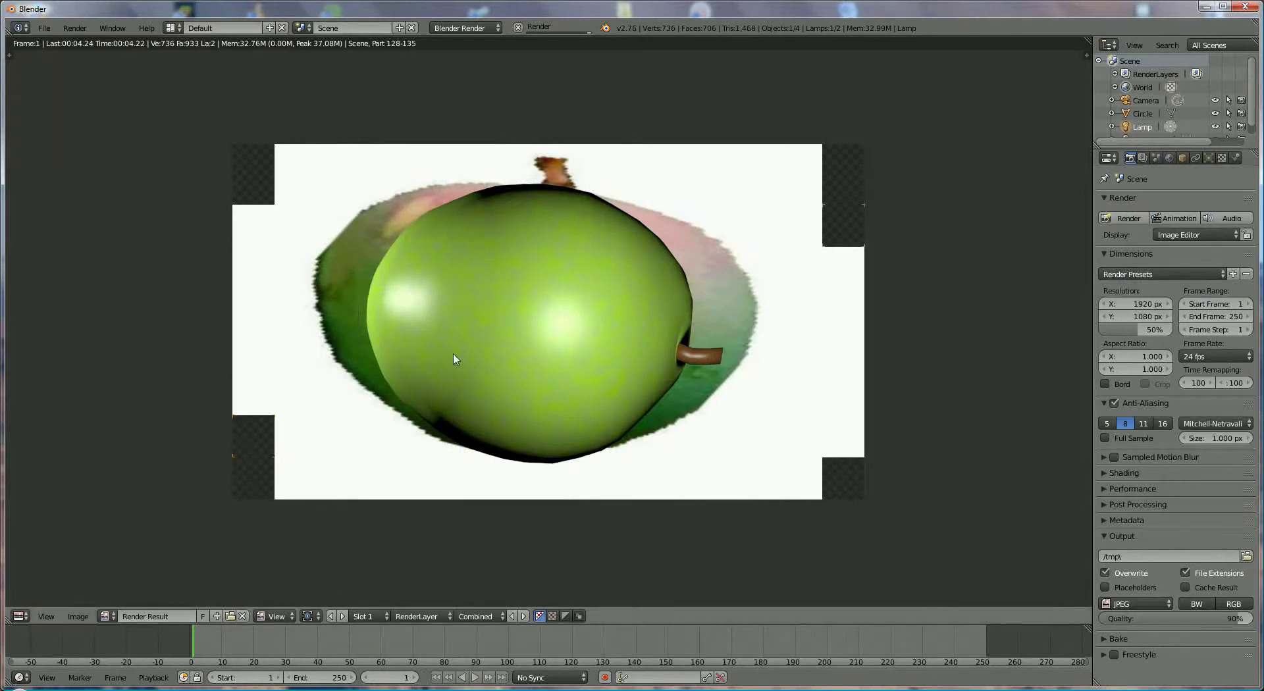
- Switch the render result area back to the 3D View and turn off Paper Sky in the world settings
{"action": "left_click", "coordinate": [21, 616]}
{"action": "left_click", "coordinate": [33, 601]}
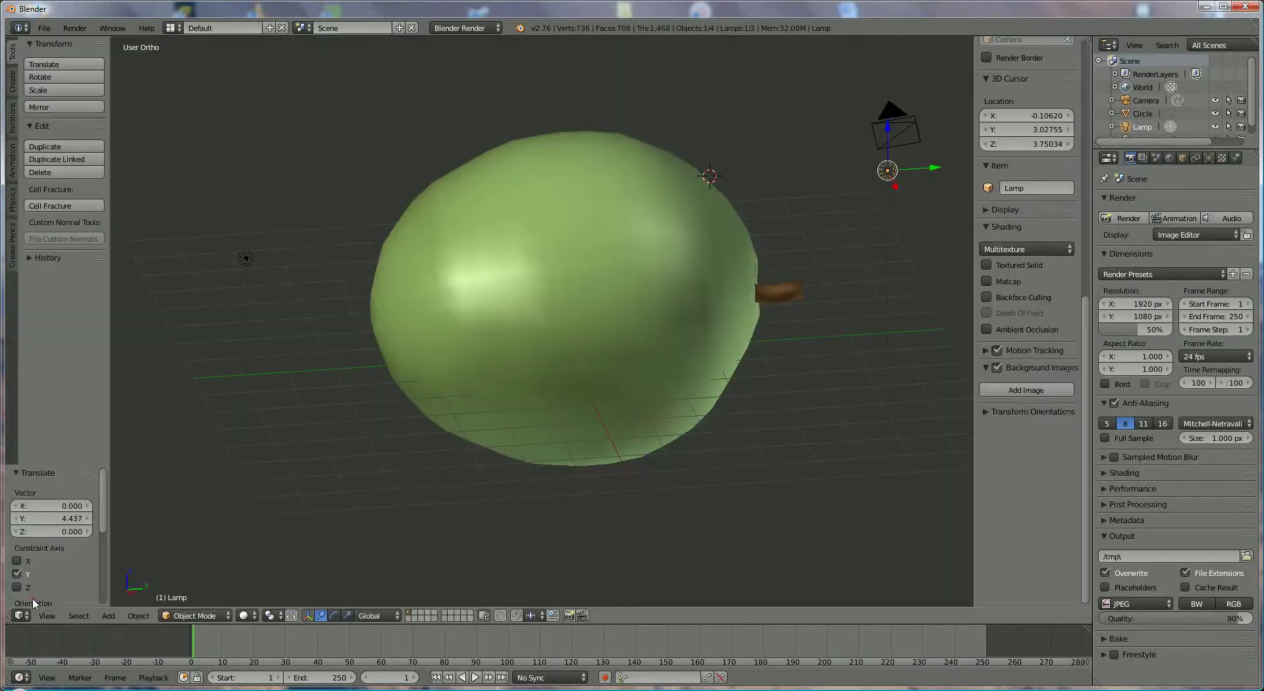
{"action": "scroll", "coordinate": [1254, 119], "scroll_direction": "down", "scroll_amount": 1}
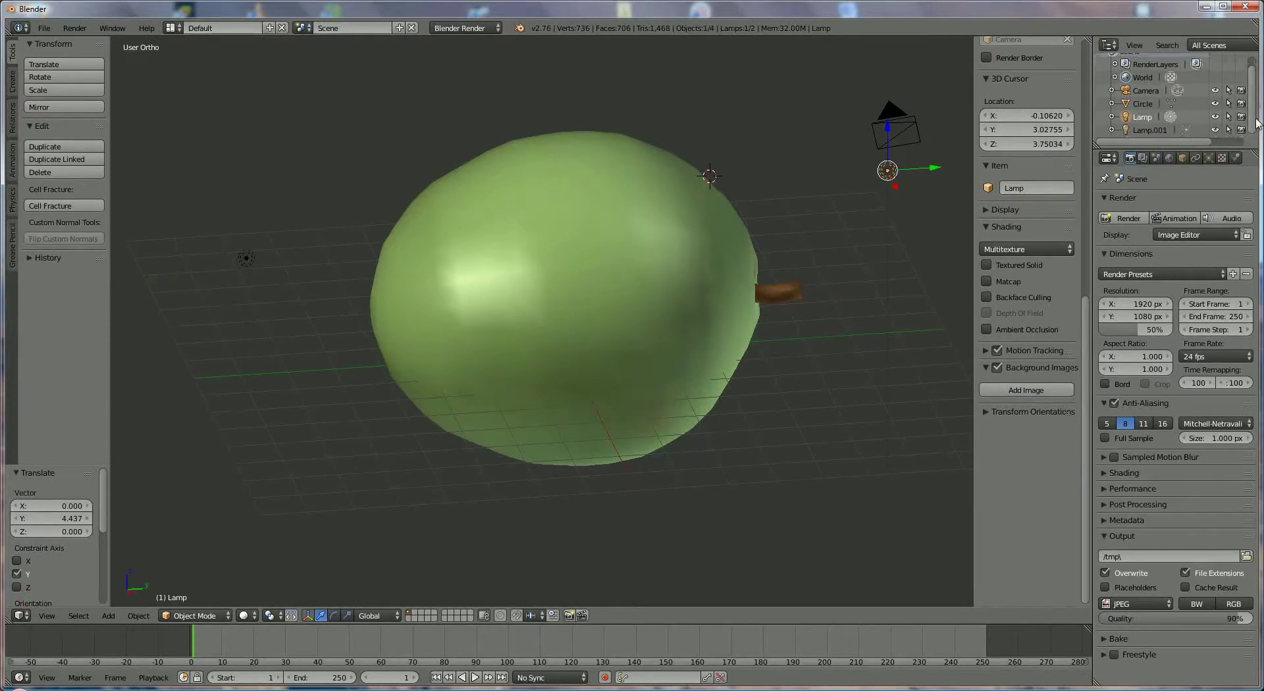
{"action": "left_click", "coordinate": [1170, 158]}
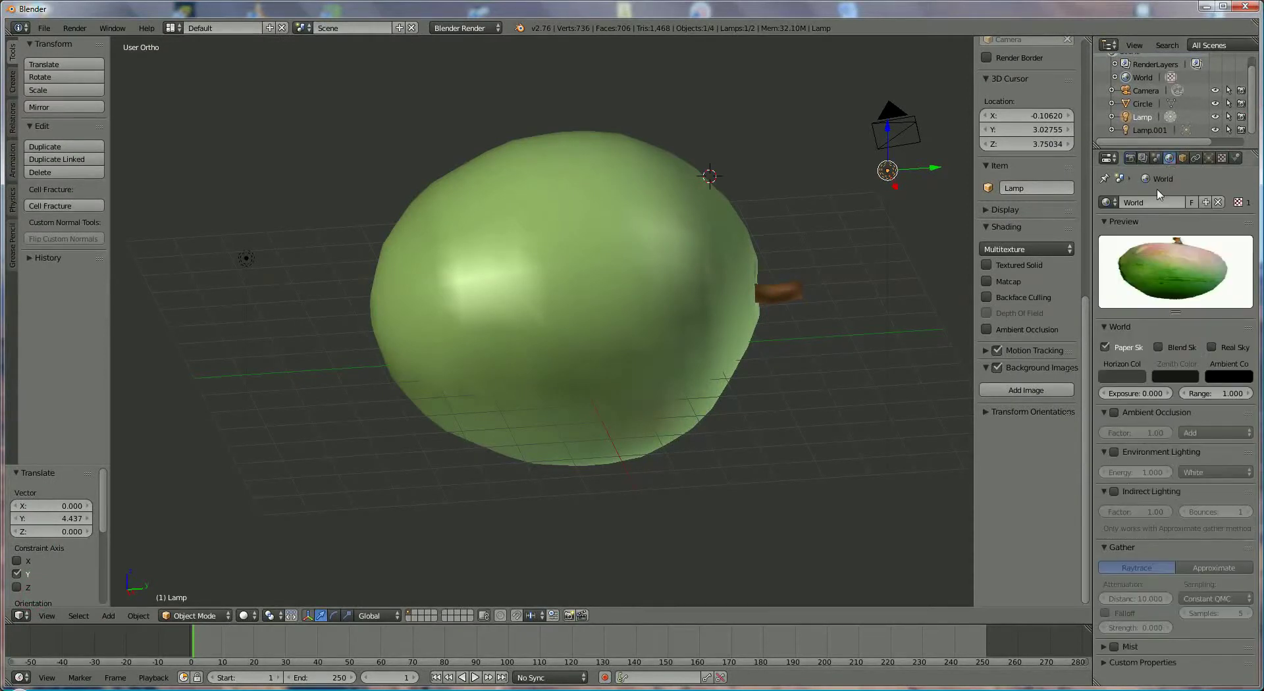
{"action": "left_click", "coordinate": [1104, 348]}
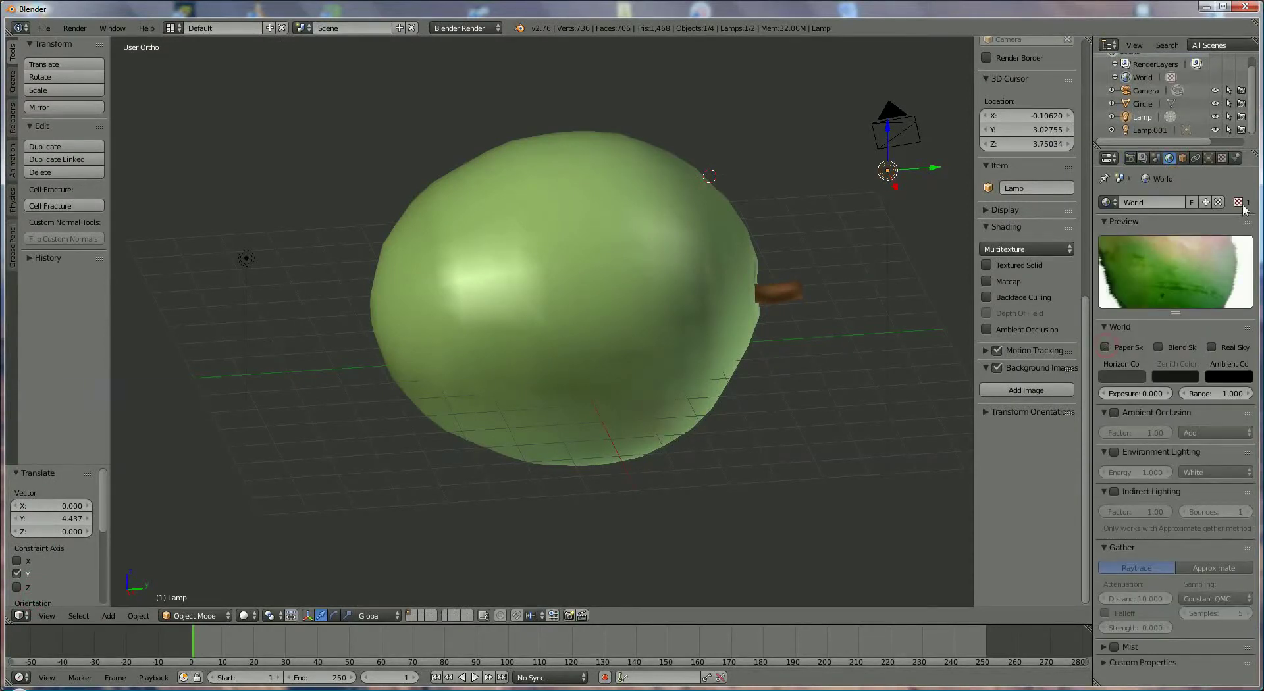
- Unlink the mango12.jpg image from the world texture and render the scene again
{"action": "left_click", "coordinate": [1222, 159]}
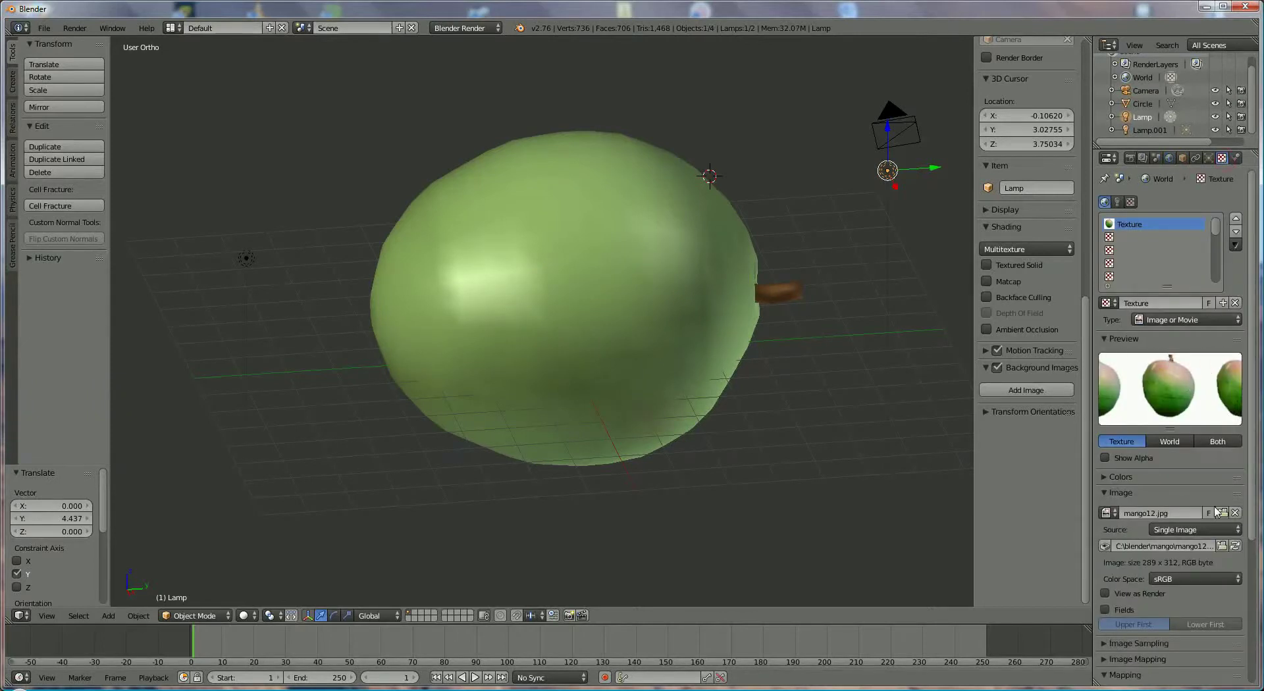
{"action": "left_click", "coordinate": [1236, 512]}
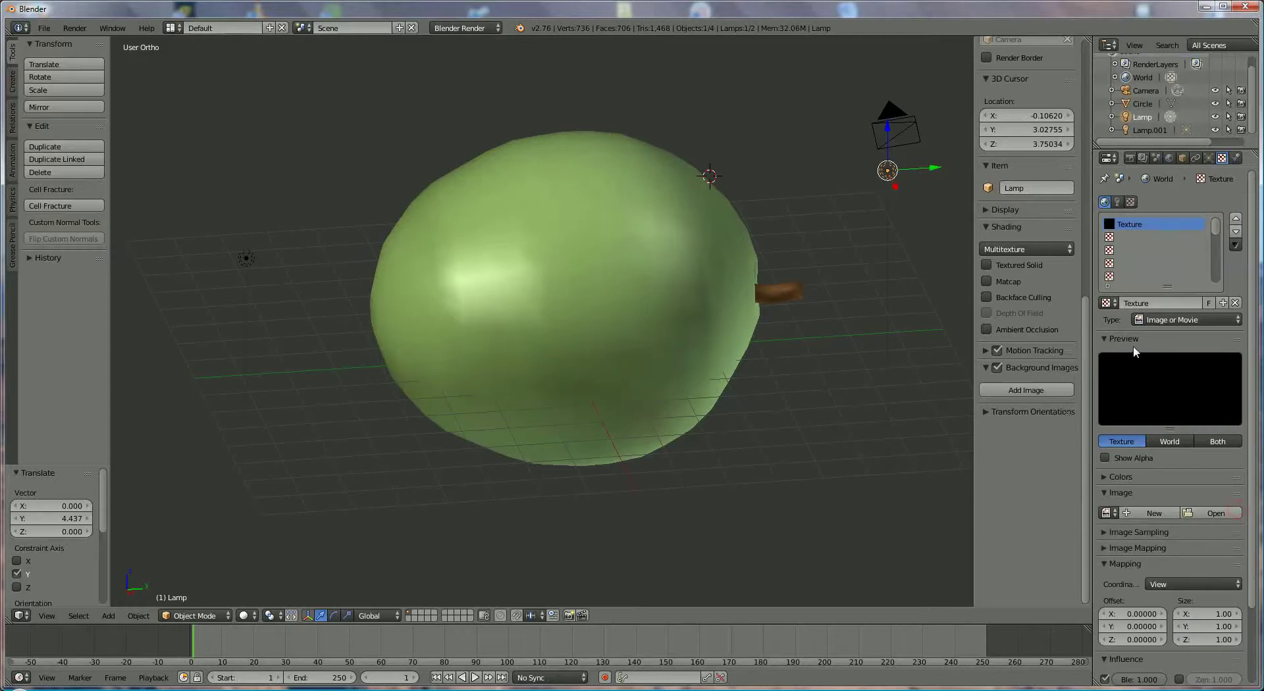
{"action": "left_click", "coordinate": [1131, 159]}
{"action": "key", "text": "F12"}
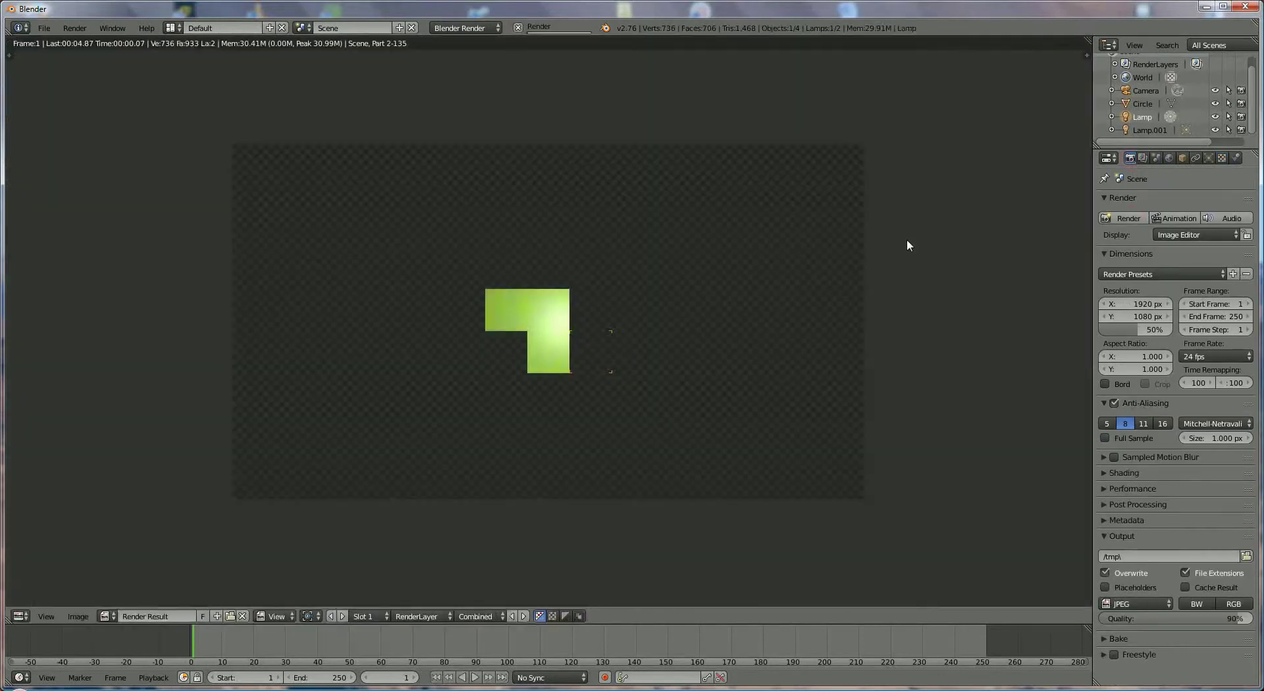